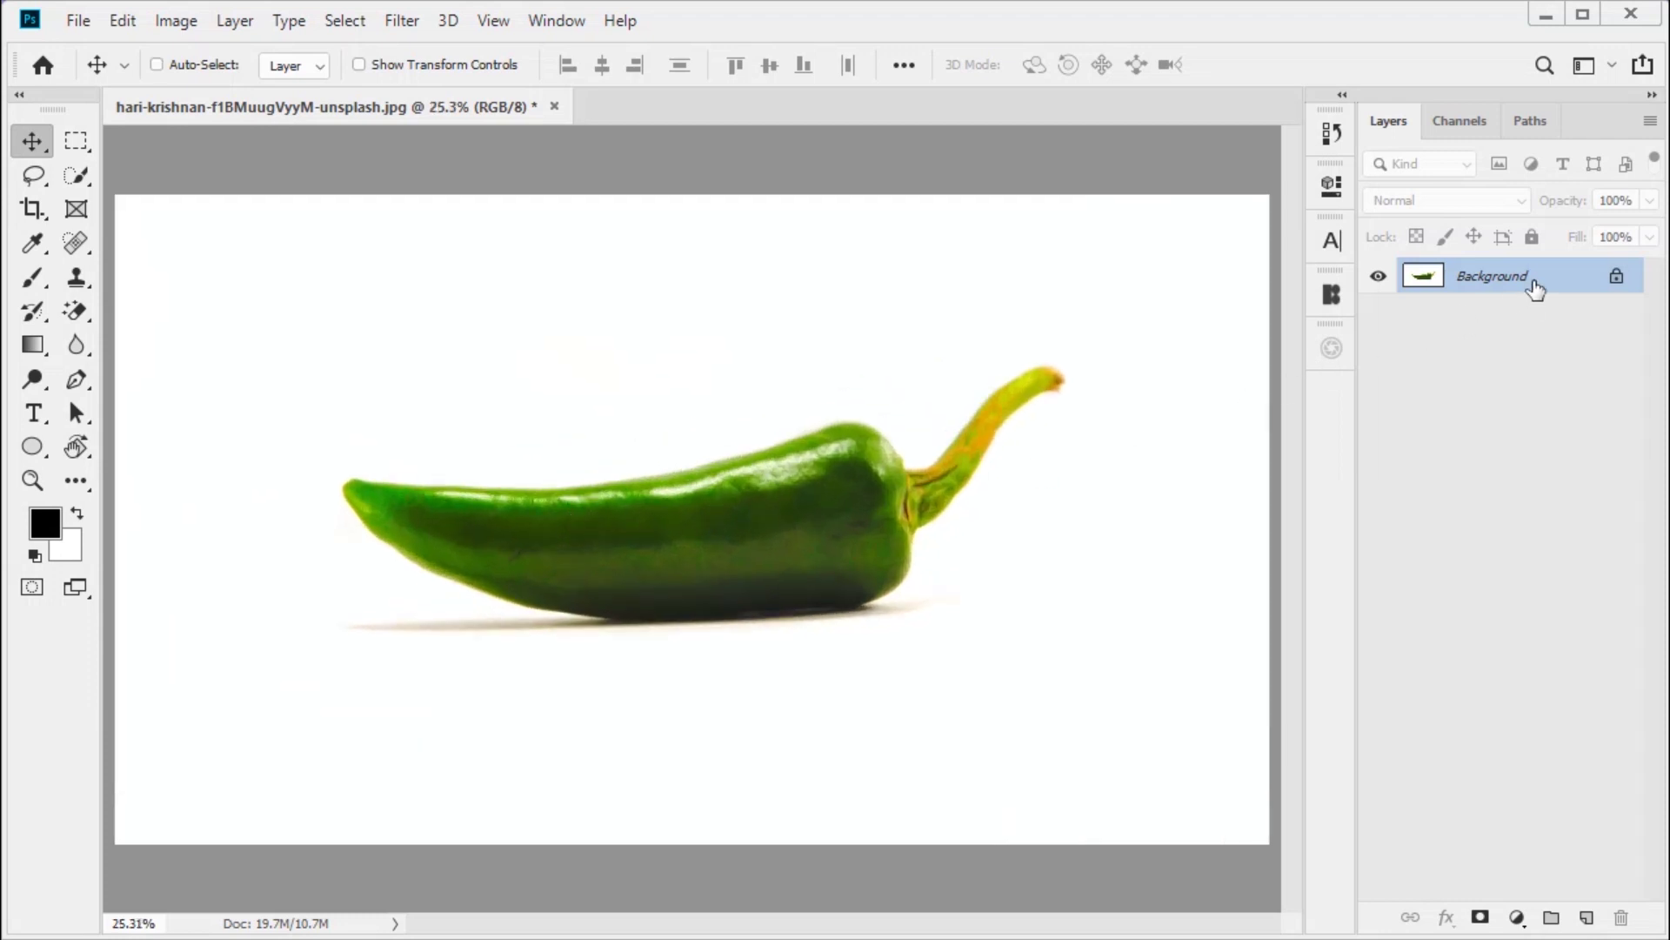
# Step: Duplicate the Background layer and flip the copy horizontally
pyautogui.moveTo(1533, 280); pyautogui.dragTo(1586, 917)
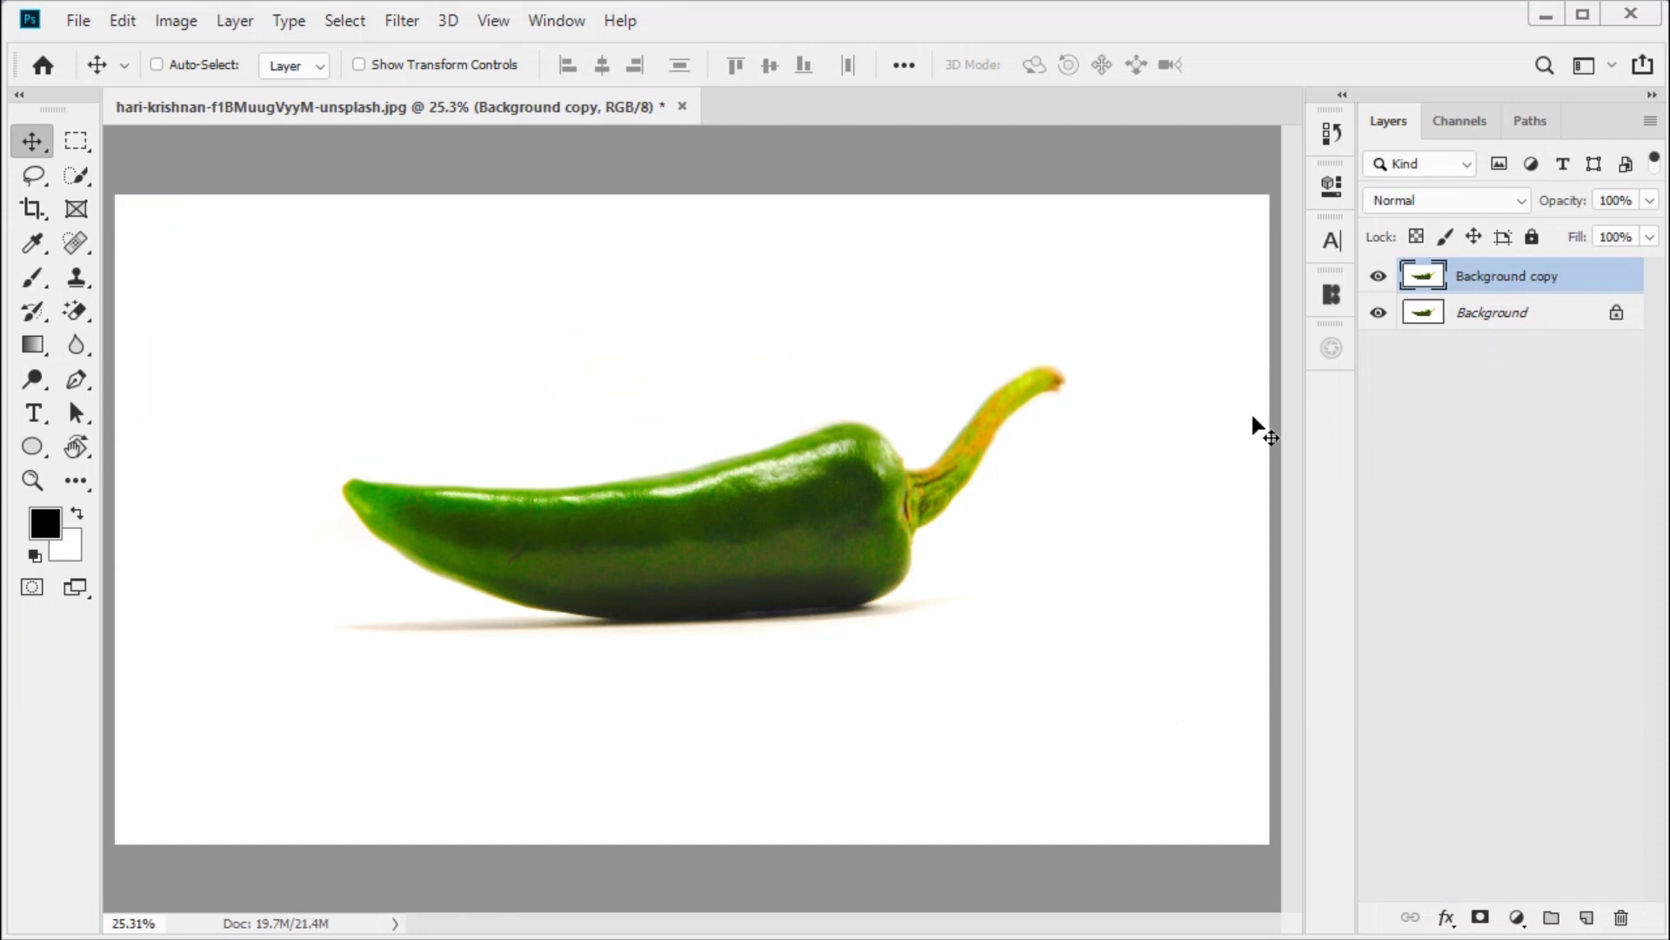
pyautogui.press('ctrl')
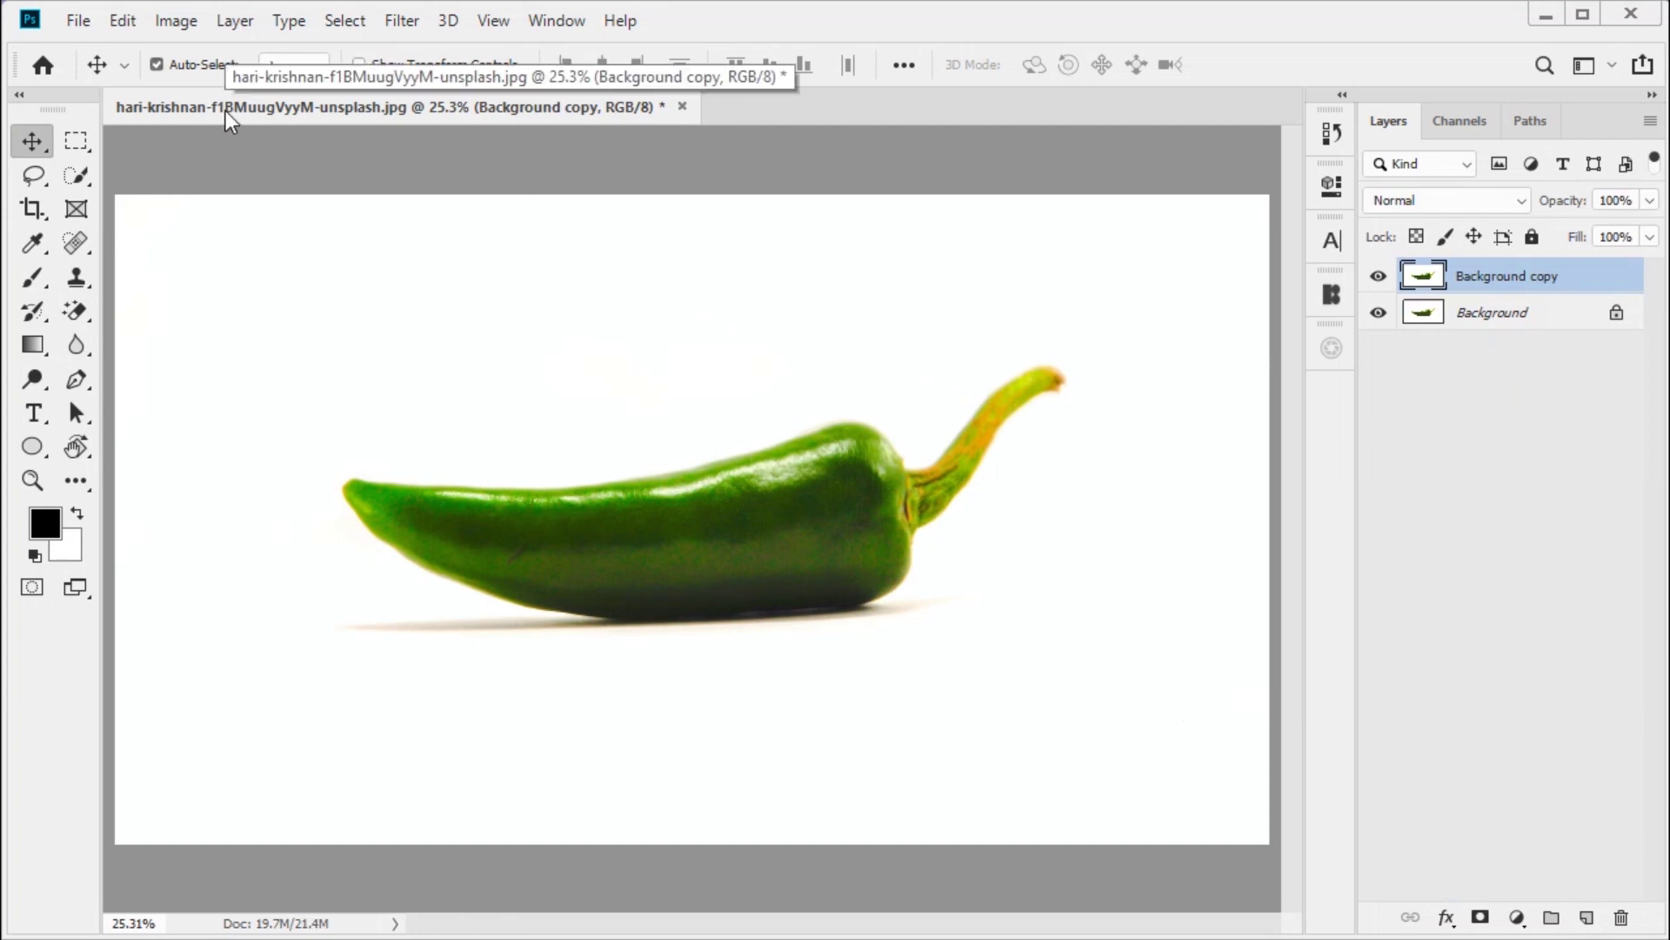
pyautogui.hotkey('ctrl', 't')
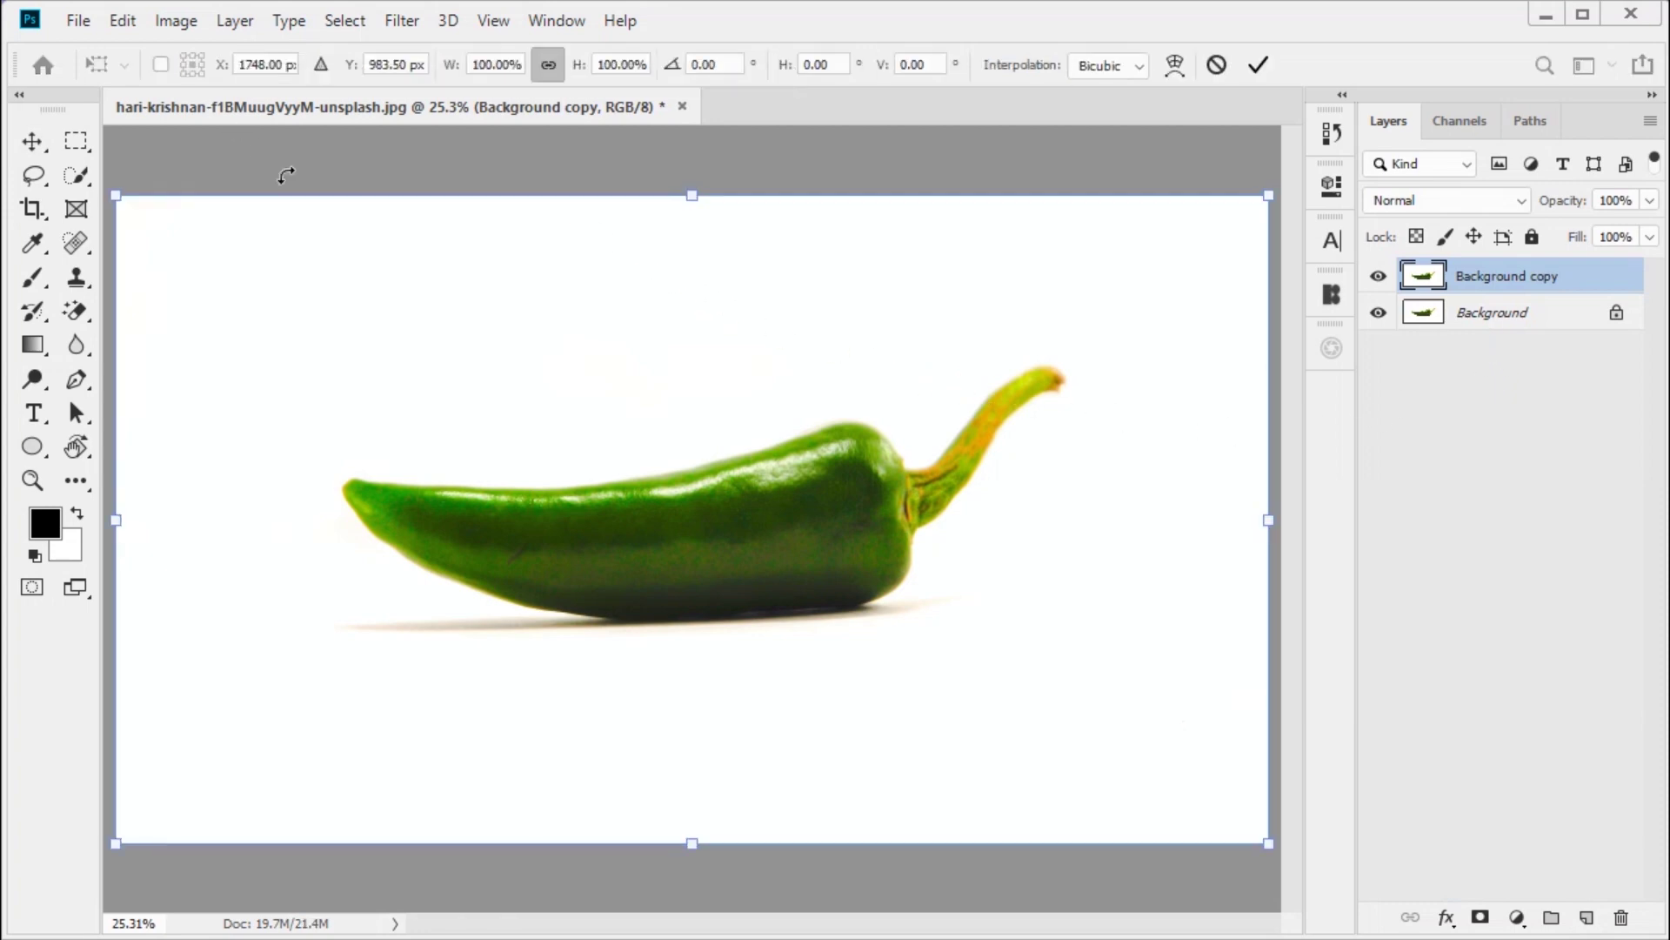
pyautogui.rightClick(309, 253)
pyautogui.click(498, 578)
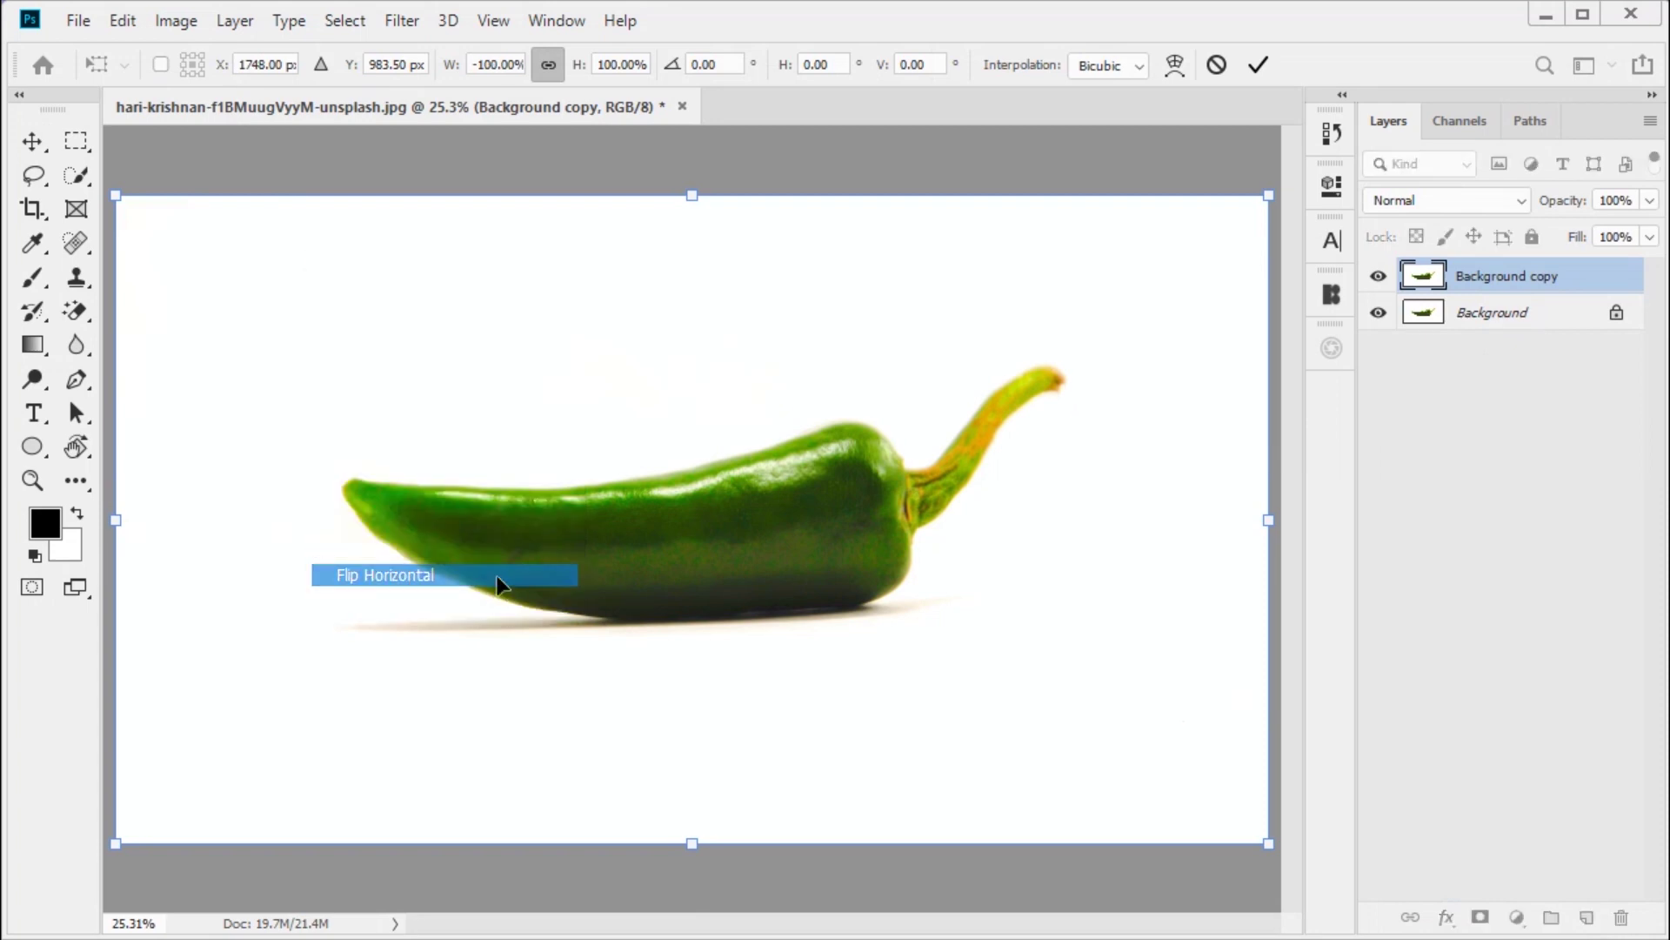
pyautogui.click(1259, 66)
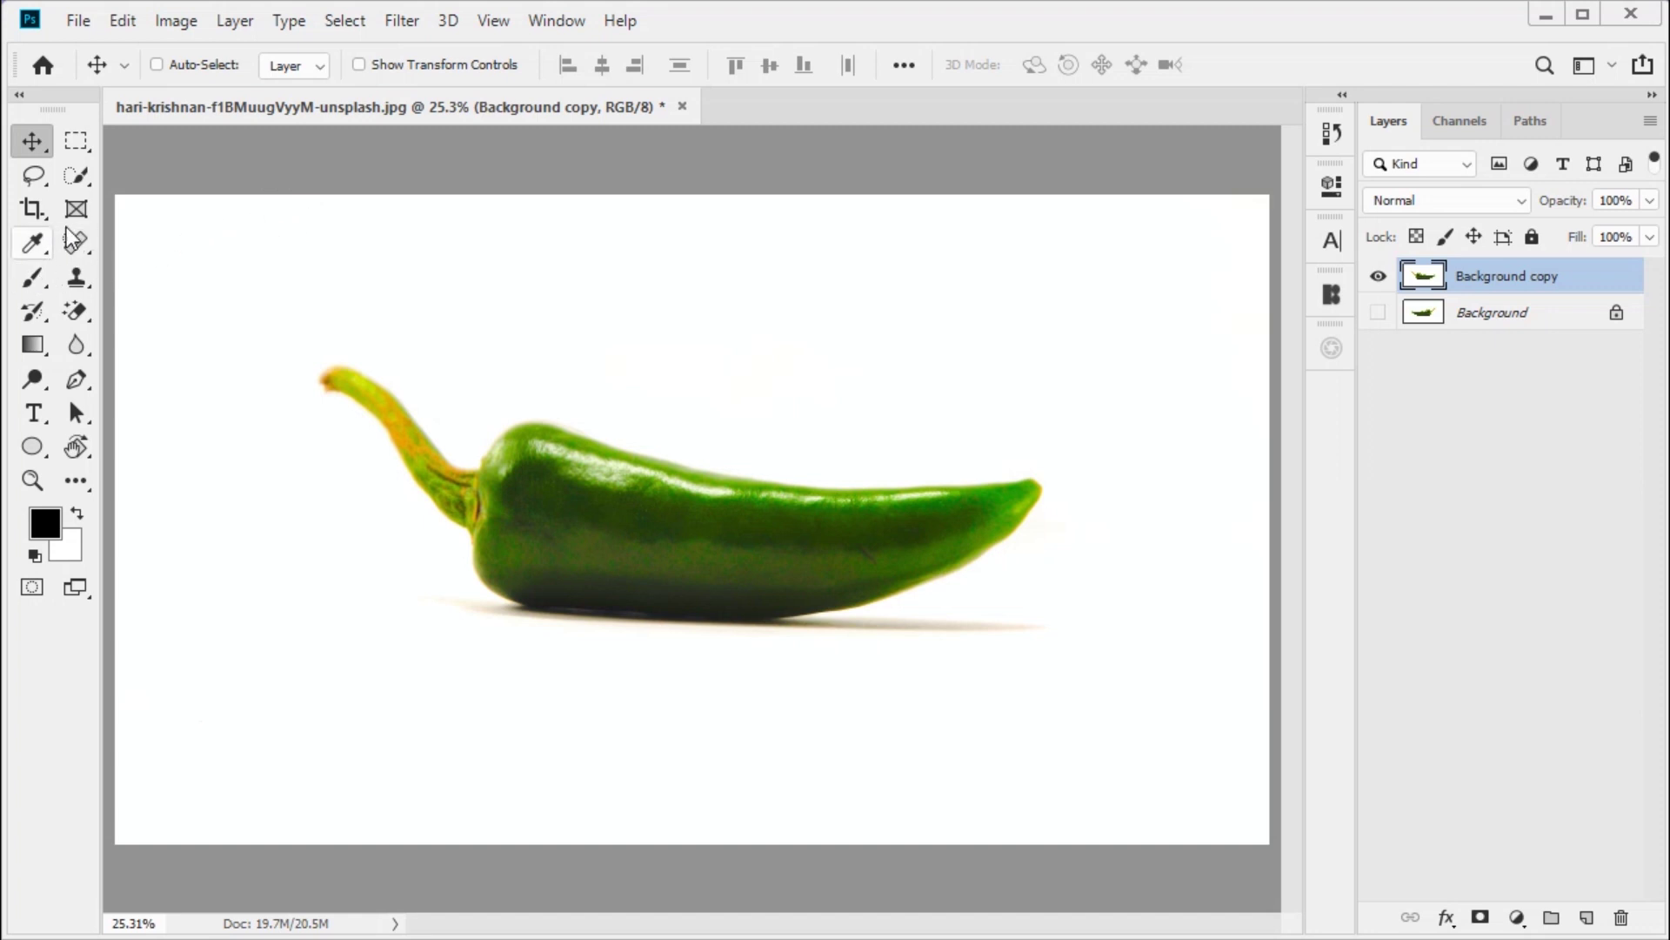
# Step: Select the chili on the Background copy layer with Select Subject and turn the selection into a layer mask
pyautogui.click(77, 176)
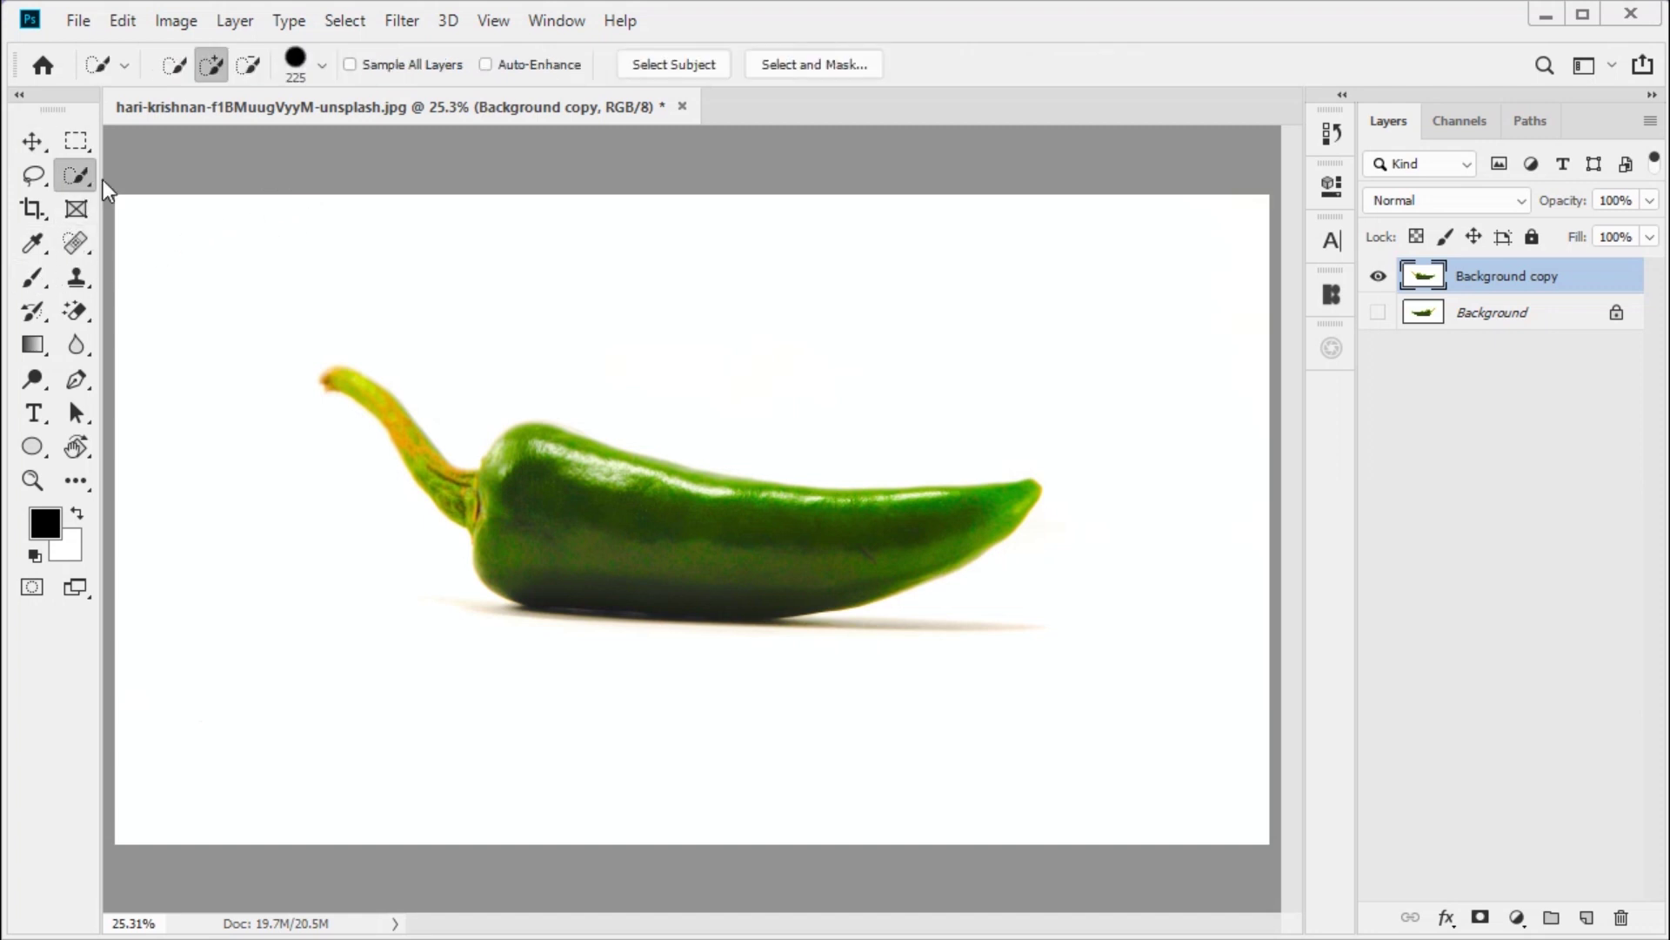
pyautogui.click(651, 75)
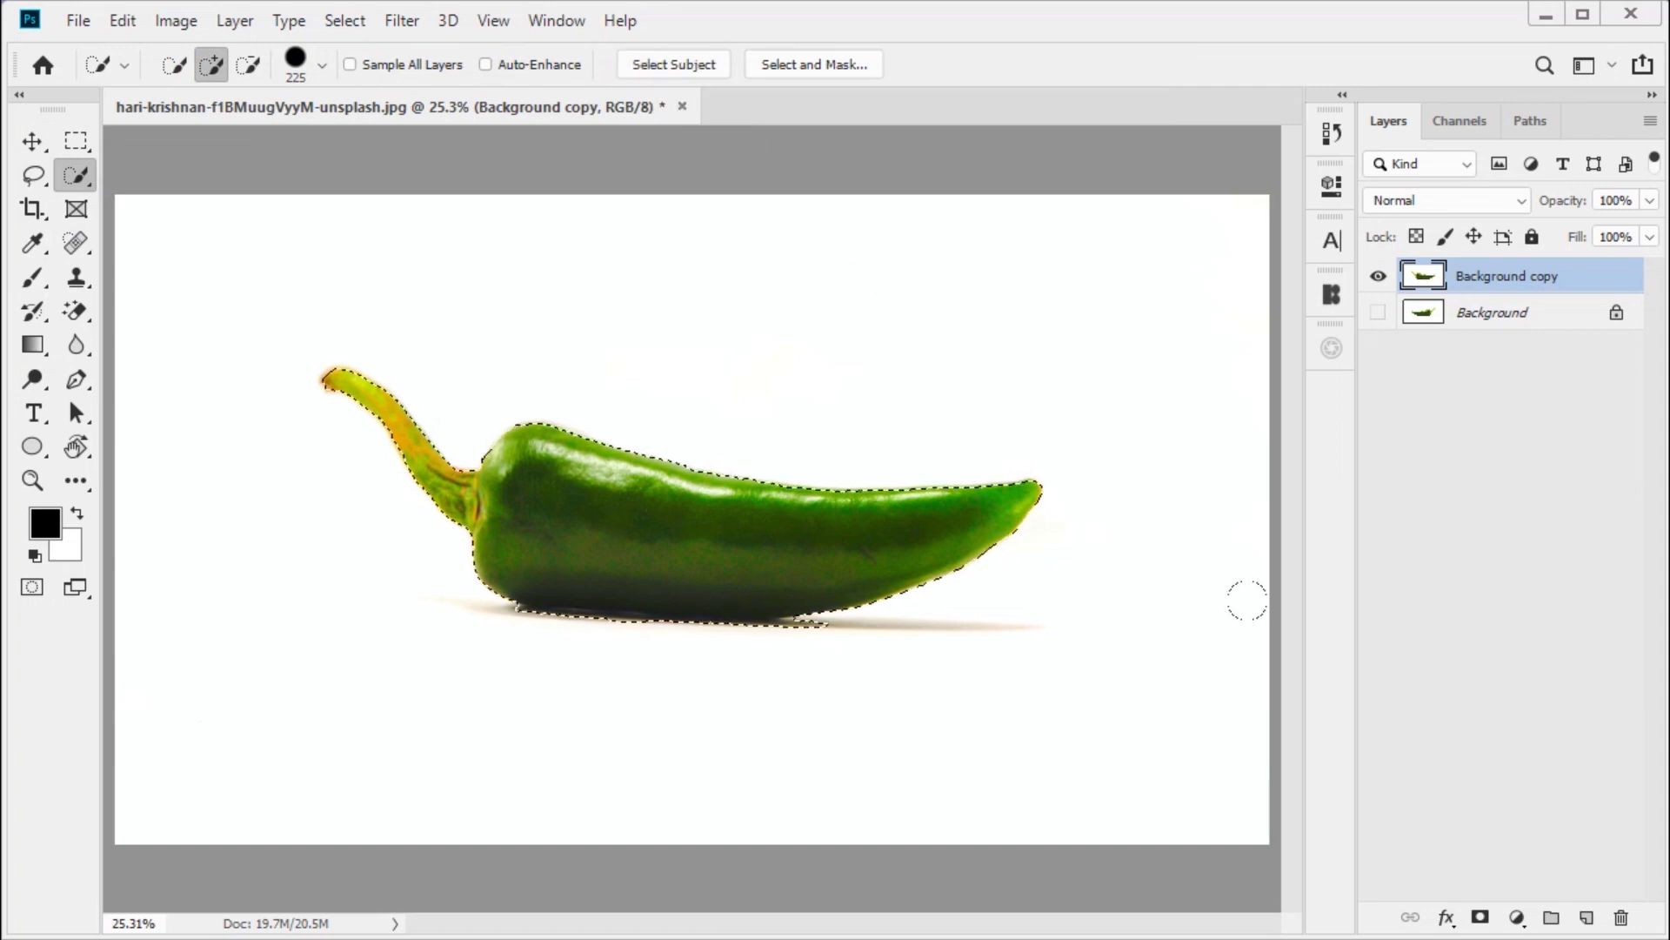
pyautogui.click(1480, 917)
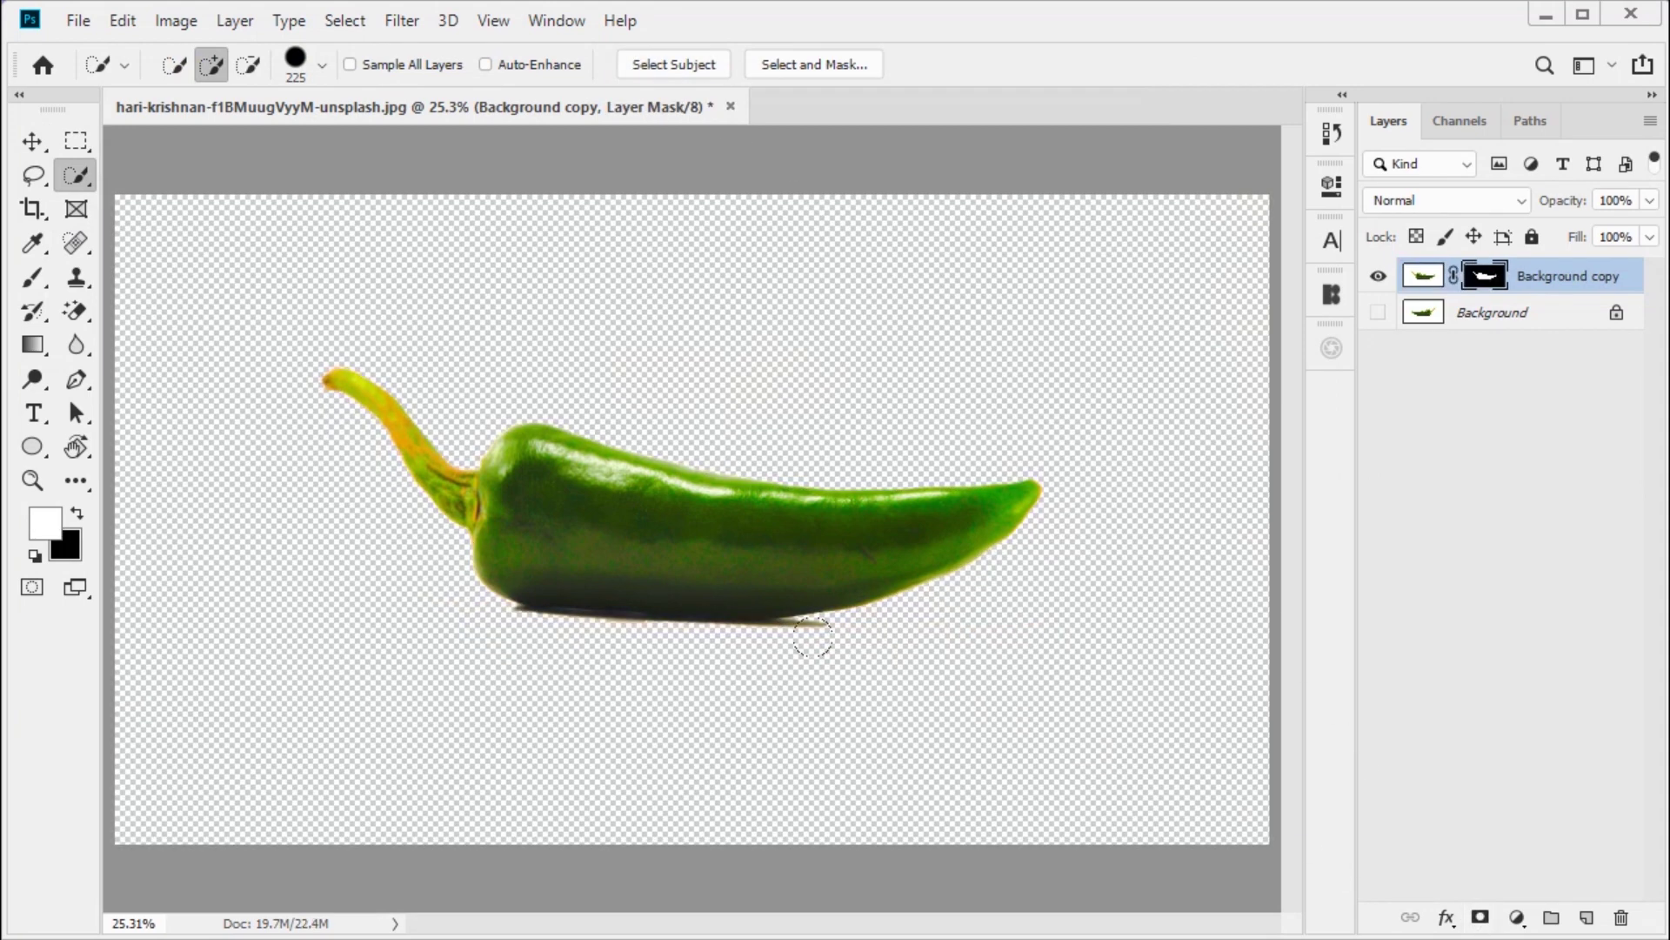
# Step: Paint black on the layer mask with the Hard Round brush to hide the leftover shadow under the chili
pyautogui.click(34, 279)
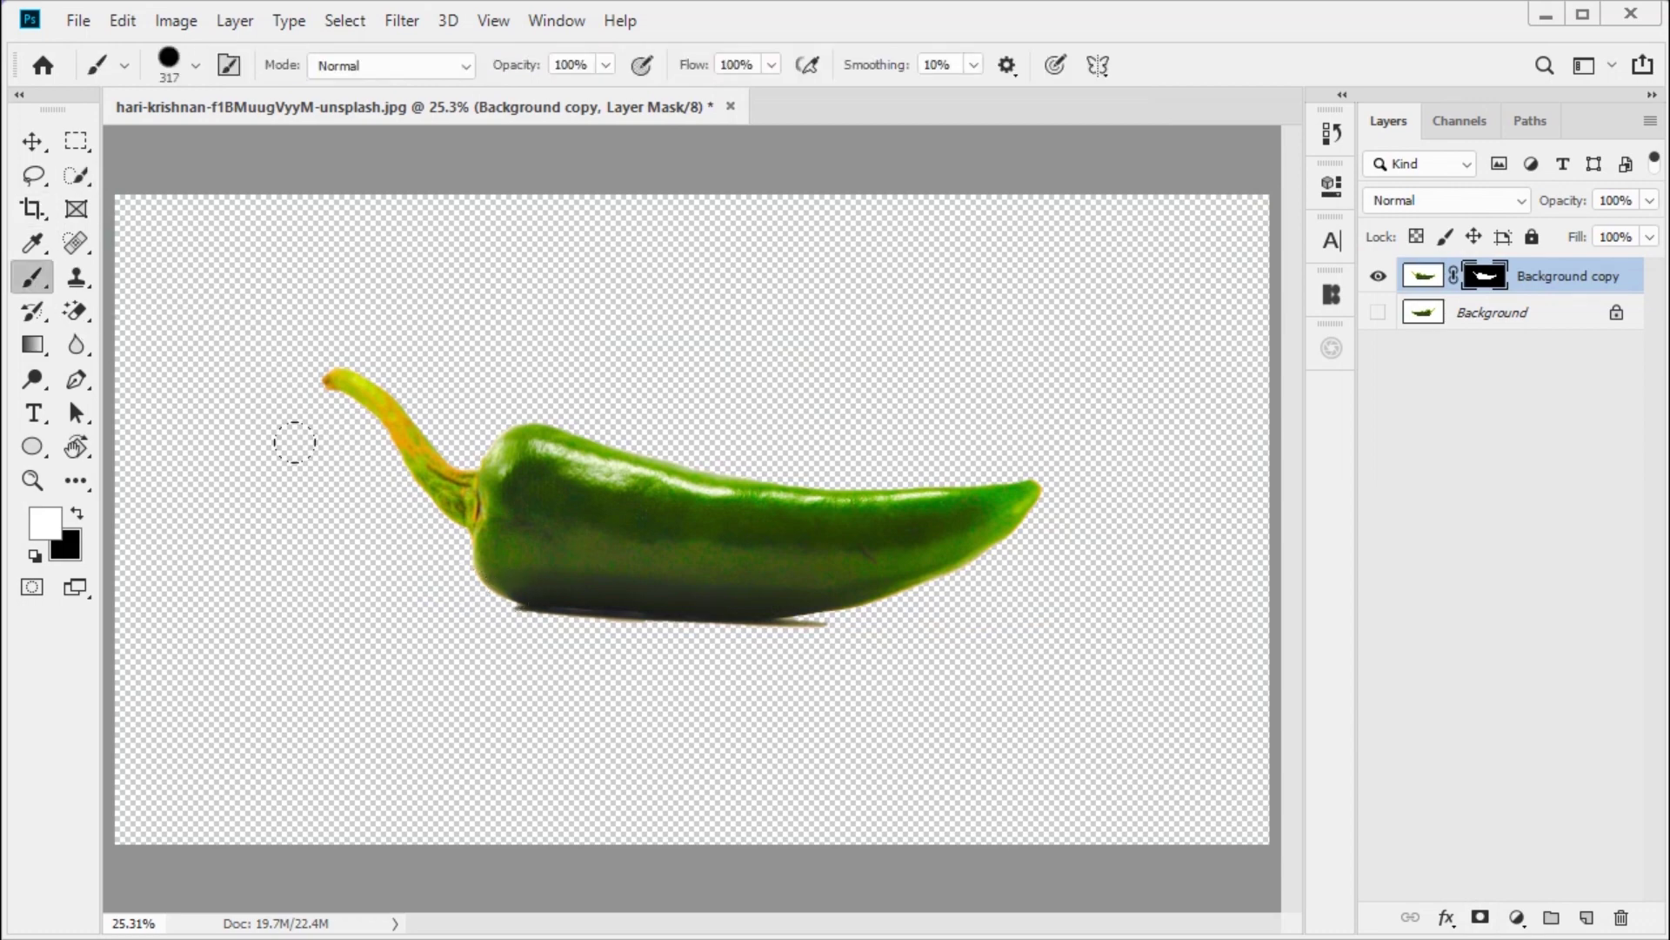
pyautogui.click(174, 76)
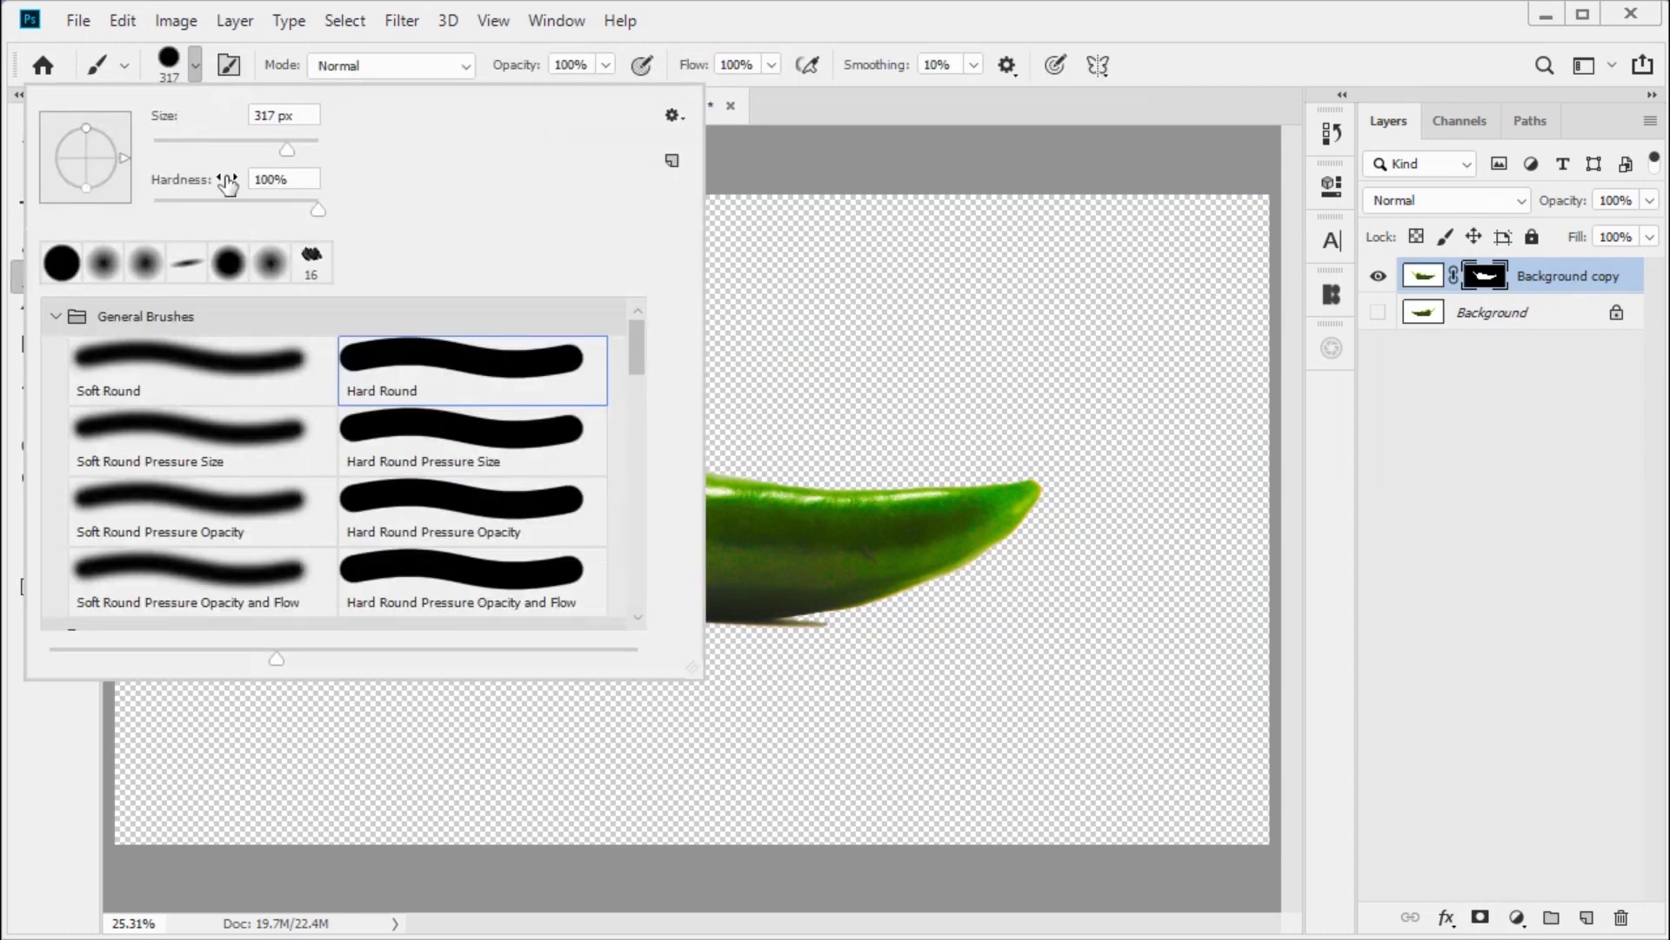
pyautogui.click(437, 386)
pyautogui.click(714, 34)
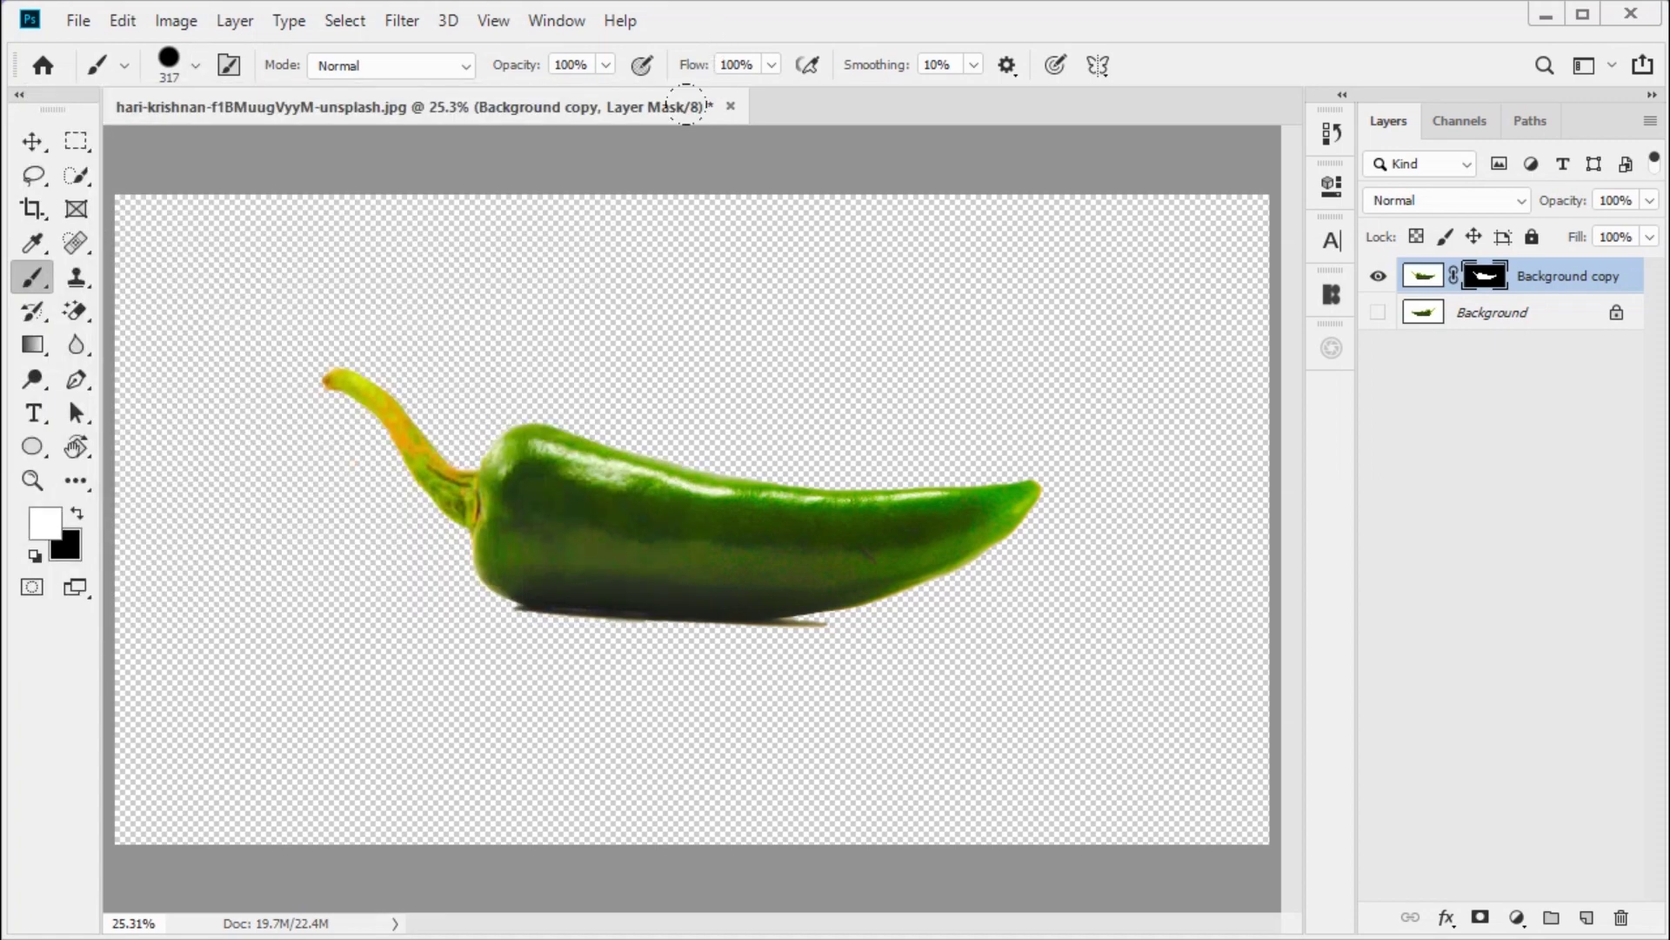
pyautogui.moveTo(720, 486); pyautogui.dragTo(680, 494)
pyautogui.scroll(4, 802, 634)
pyautogui.scroll(6, 804, 634)
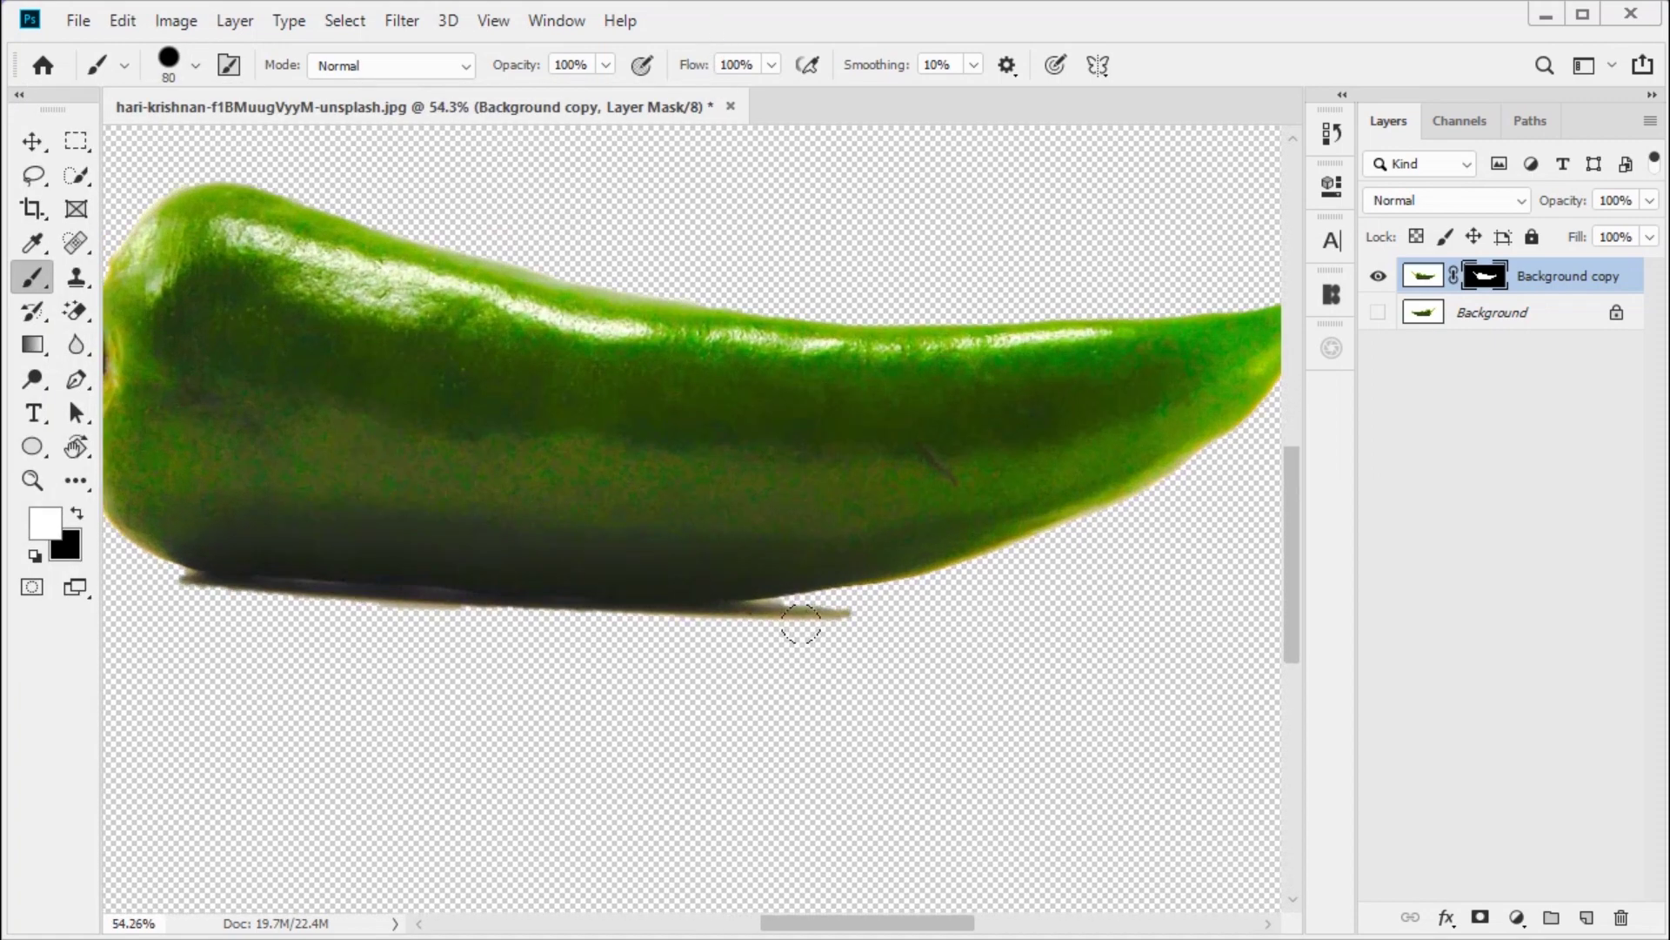
pyautogui.press('x')
pyautogui.moveTo(849, 600); pyautogui.dragTo(598, 608)
pyautogui.moveTo(559, 606)
pyautogui.mouseDown()
pyautogui.moveTo(806, 604)
pyautogui.moveTo(811, 618)
pyautogui.mouseUp()
pyautogui.moveTo(810, 625)
pyautogui.mouseDown()
pyautogui.moveTo(885, 632)
pyautogui.moveTo(597, 620)
pyautogui.mouseUp()
pyautogui.moveTo(655, 594); pyautogui.dragTo(653, 532)
pyautogui.moveTo(619, 629); pyautogui.dragTo(427, 621)
pyautogui.moveTo(592, 654); pyautogui.dragTo(942, 690)
pyautogui.moveTo(775, 609)
pyautogui.mouseDown()
pyautogui.moveTo(776, 661)
pyautogui.moveTo(380, 604)
pyautogui.moveTo(796, 628)
pyautogui.mouseUp()
pyautogui.moveTo(852, 641)
pyautogui.mouseDown()
pyautogui.moveTo(557, 617)
pyautogui.moveTo(664, 641)
pyautogui.mouseUp()
pyautogui.moveTo(783, 592); pyautogui.dragTo(508, 595)
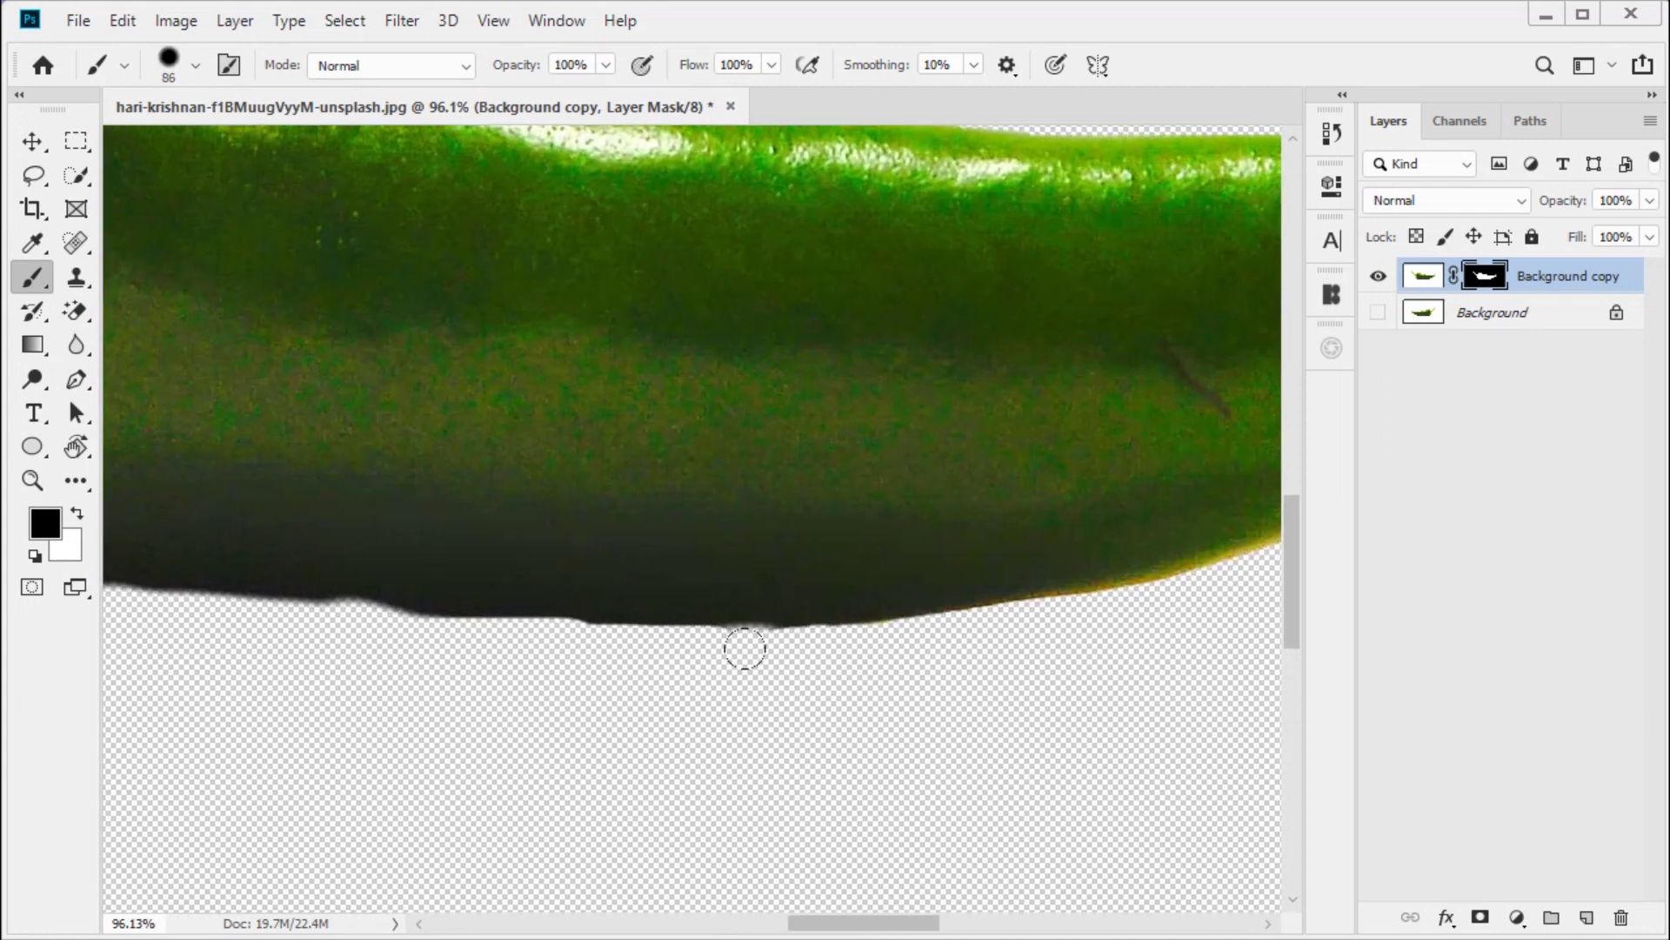
pyautogui.moveTo(745, 649)
pyautogui.mouseDown()
pyautogui.moveTo(1096, 609)
pyautogui.moveTo(974, 602)
pyautogui.mouseUp()
# Step: Paint white on the layer mask along the chili's lower edge to restore a smooth outline
pyautogui.press('x')
pyautogui.moveTo(822, 614); pyautogui.dragTo(1085, 603)
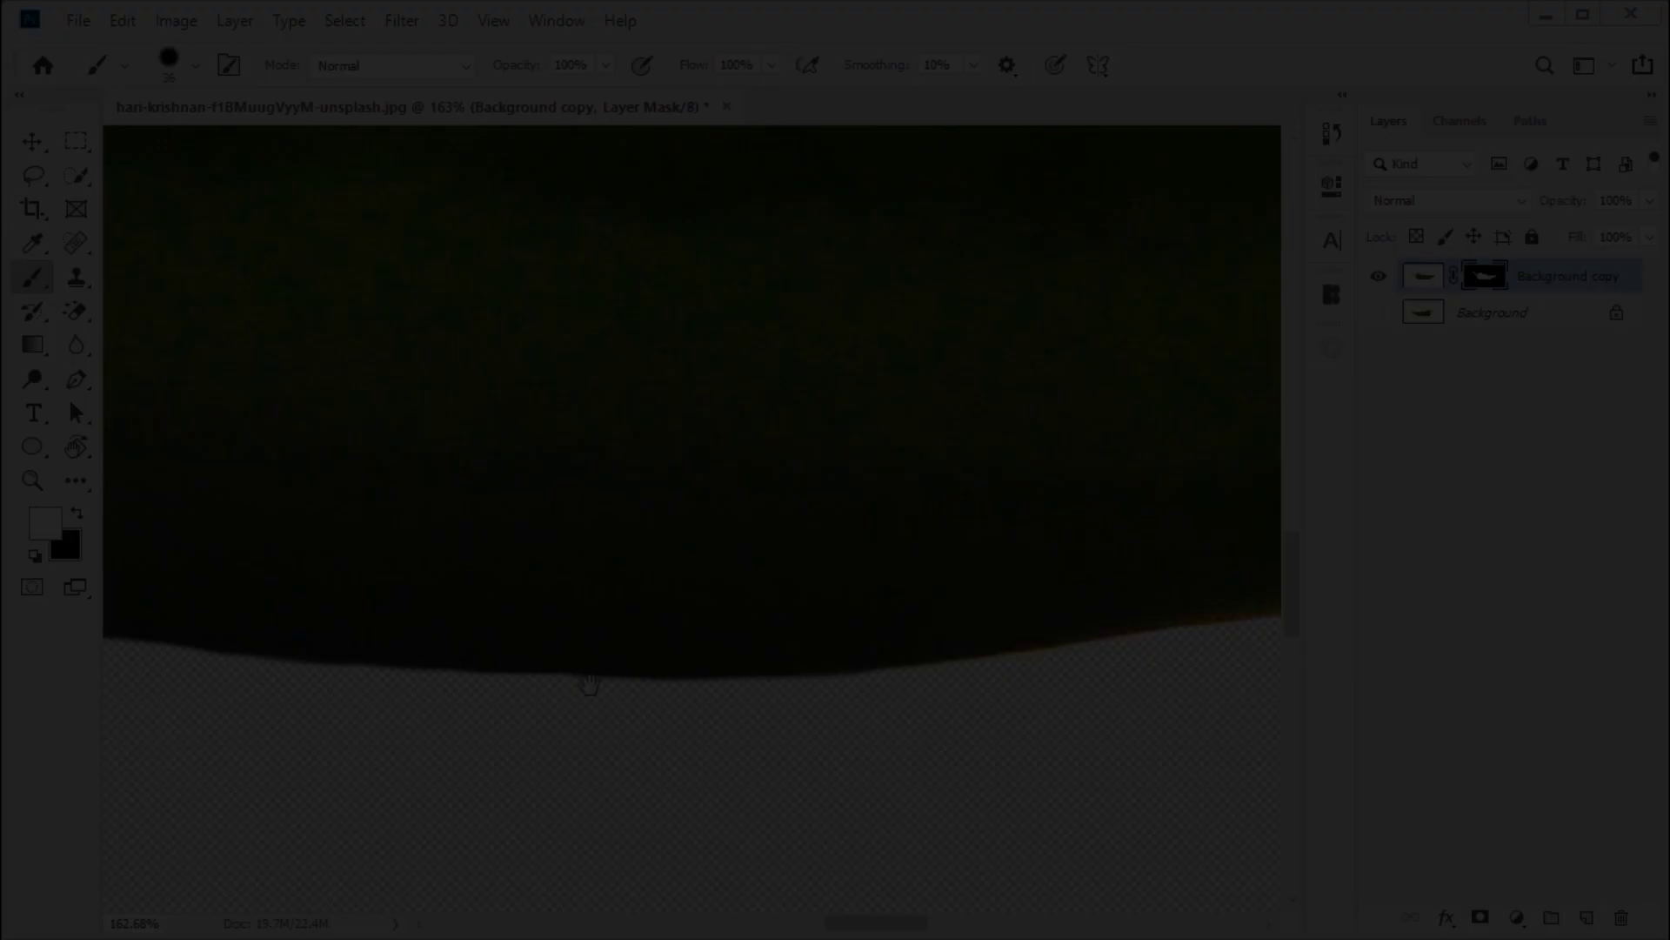
pyautogui.hotkey('ctrl', '0')
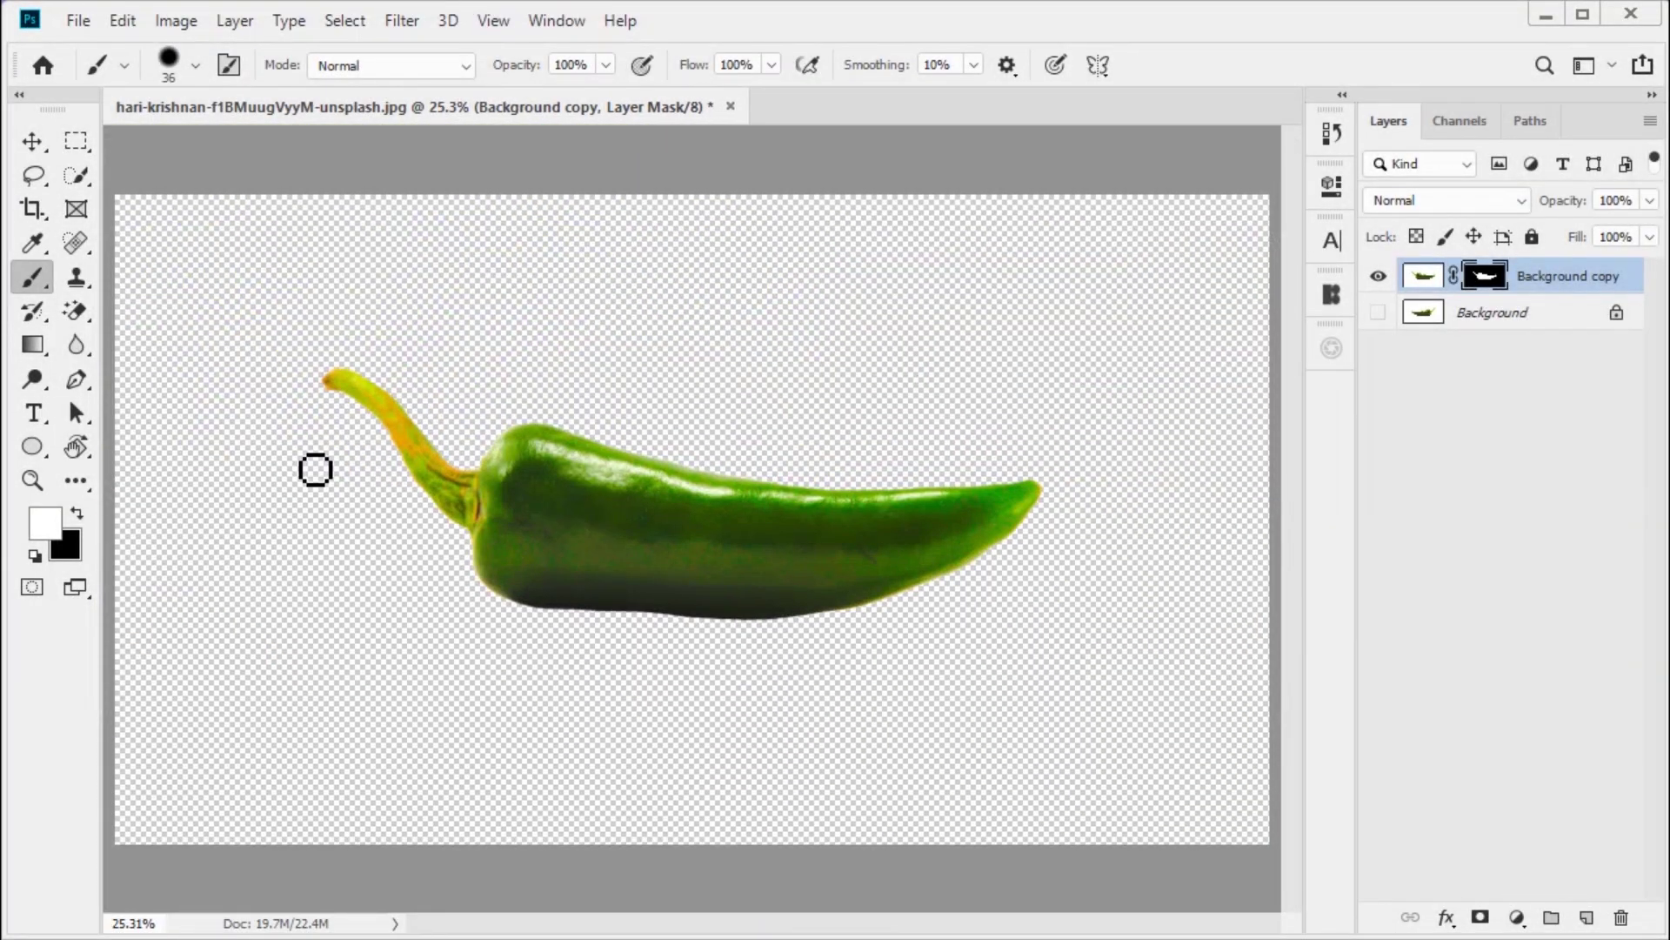
# Step: Add a white (ffffff) Solid Color fill layer directly above the Background layer
pyautogui.click(32, 141)
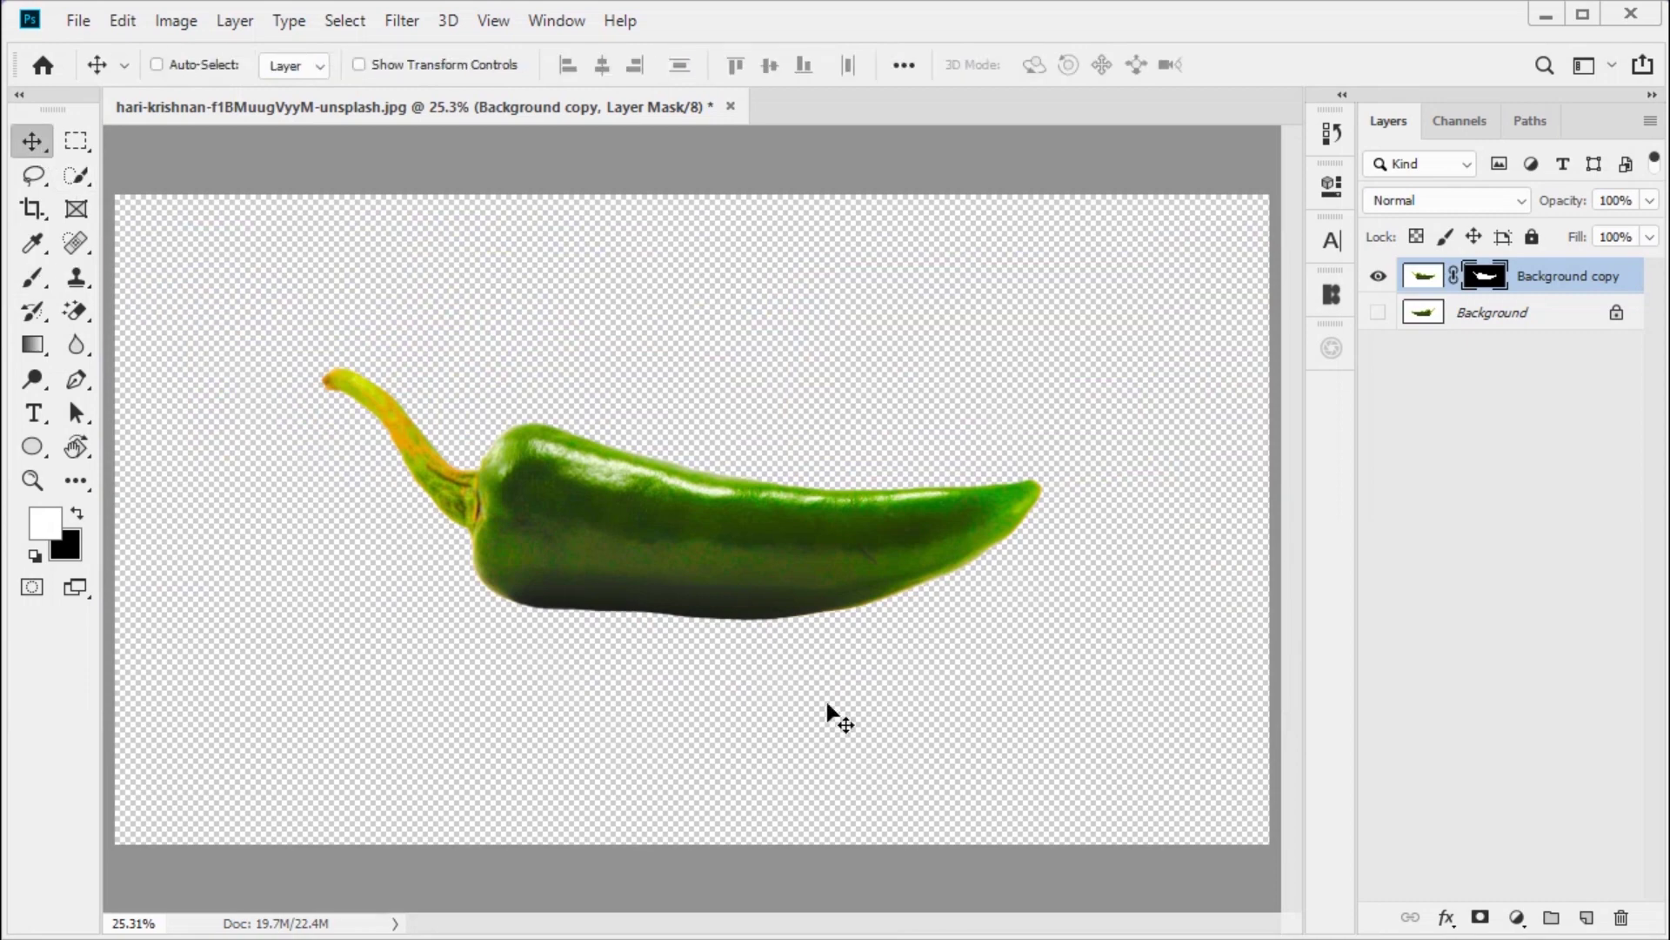
pyautogui.click(1379, 277)
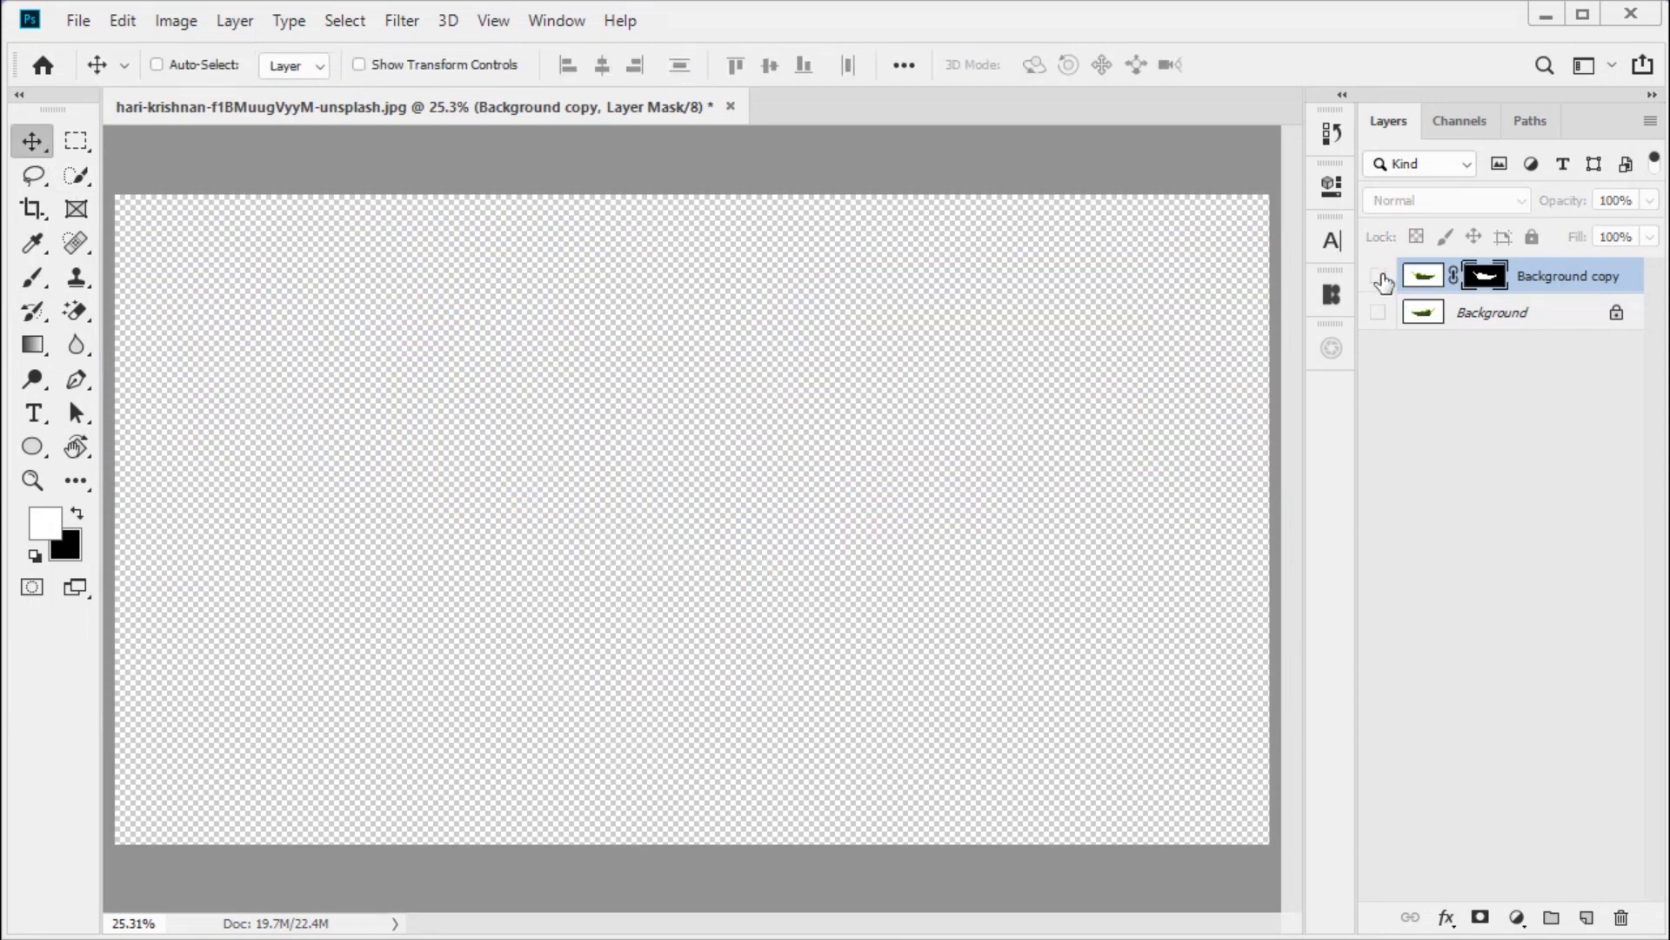
pyautogui.click(1379, 277)
pyautogui.click(1488, 315)
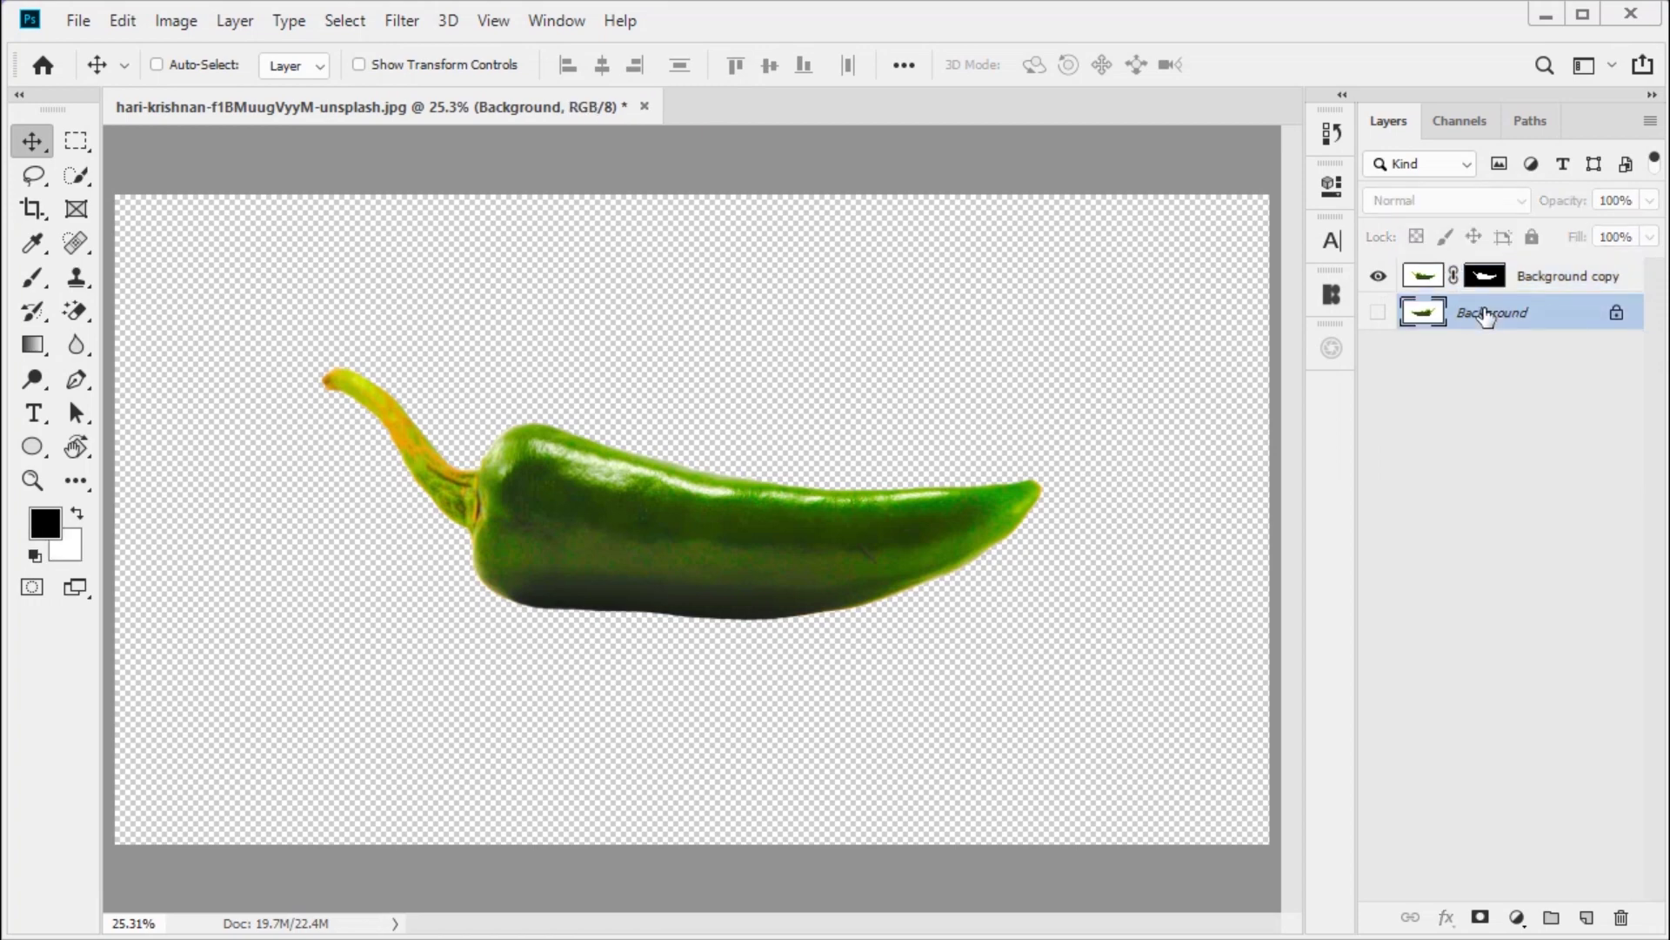
pyautogui.click(1517, 917)
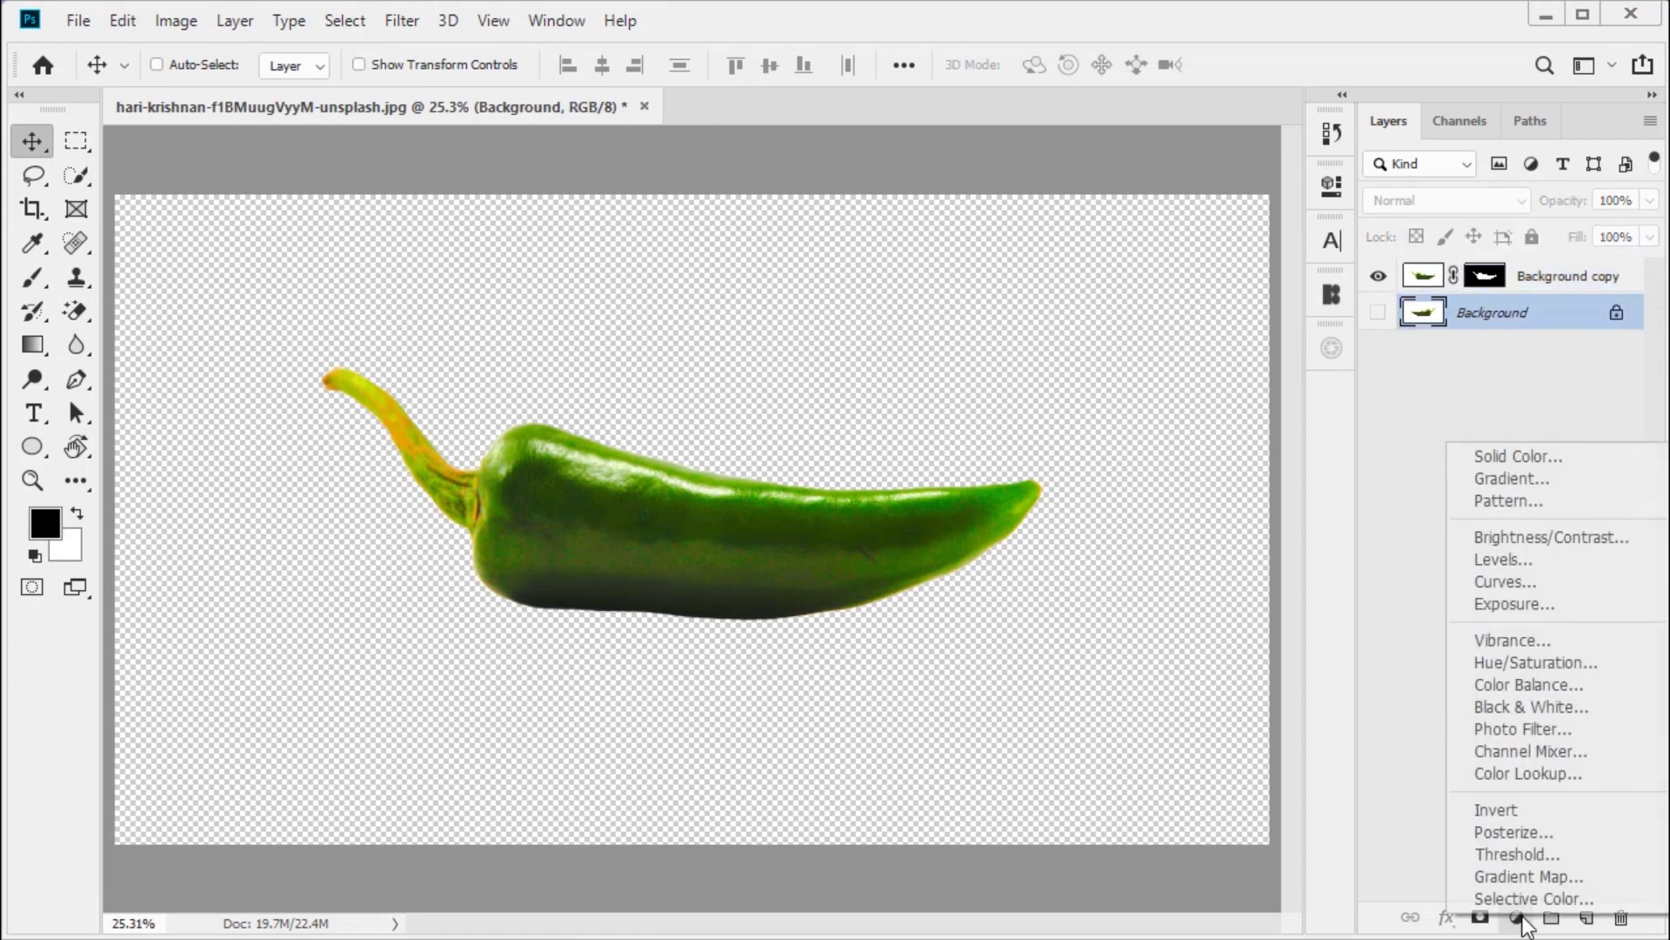
pyautogui.click(1588, 457)
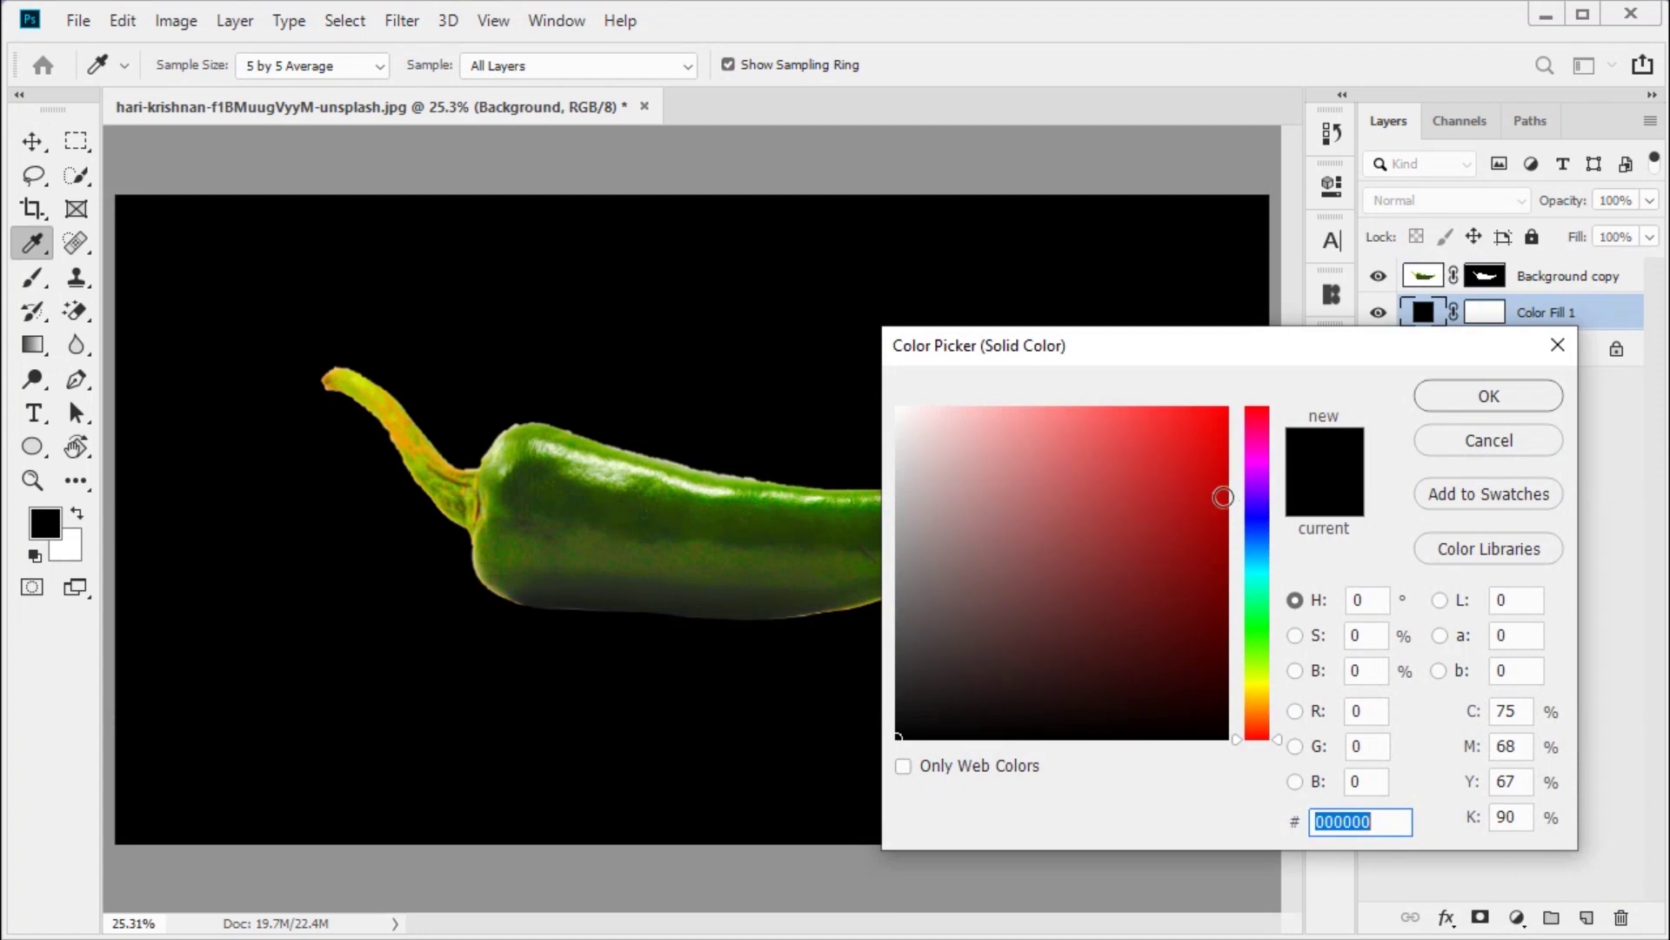
pyautogui.moveTo(1015, 502); pyautogui.dragTo(765, 341)
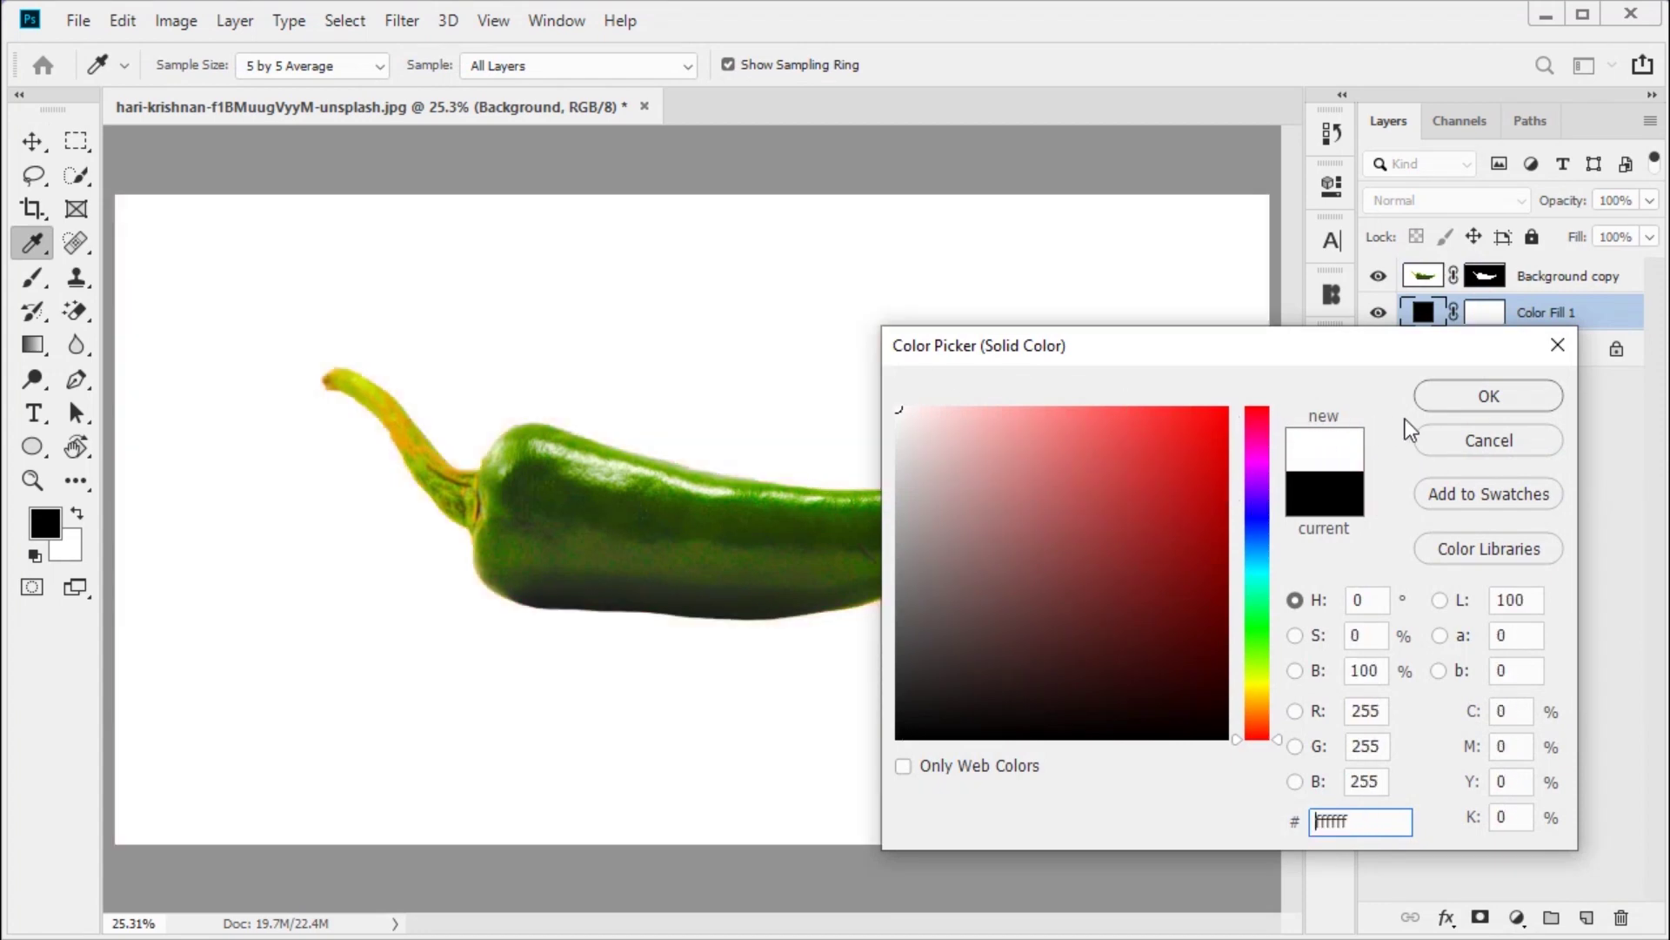
pyautogui.click(1471, 397)
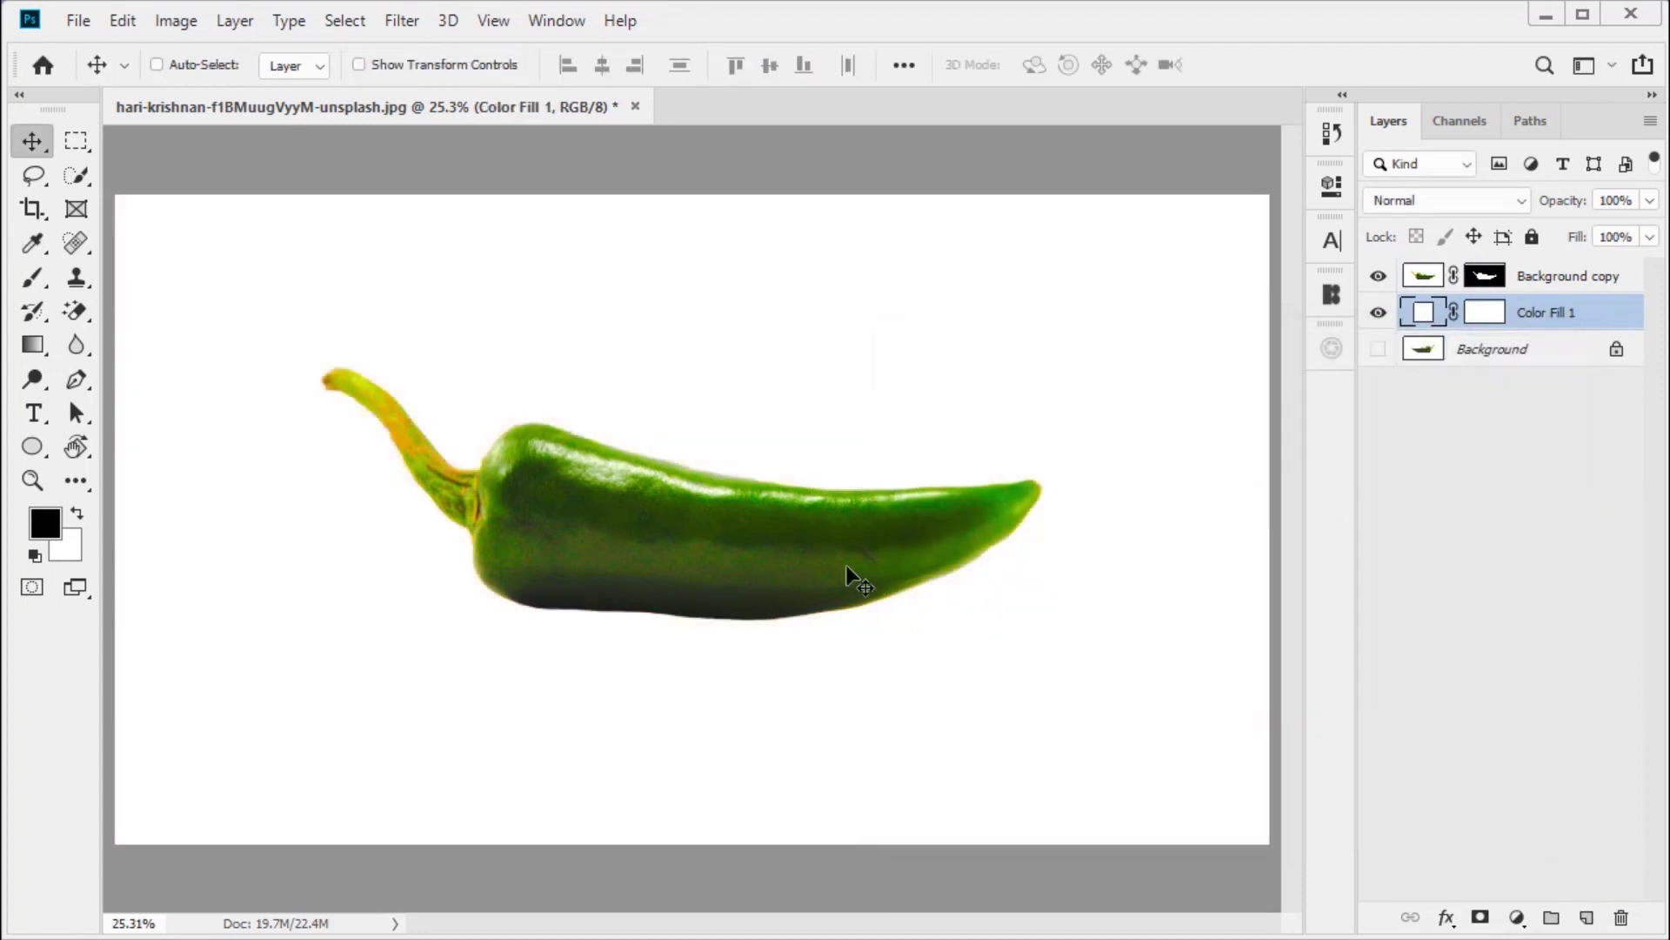
# Step: Duplicate the masked Background copy layer and hide the original masked layer beneath the duplicate
pyautogui.click(1563, 284)
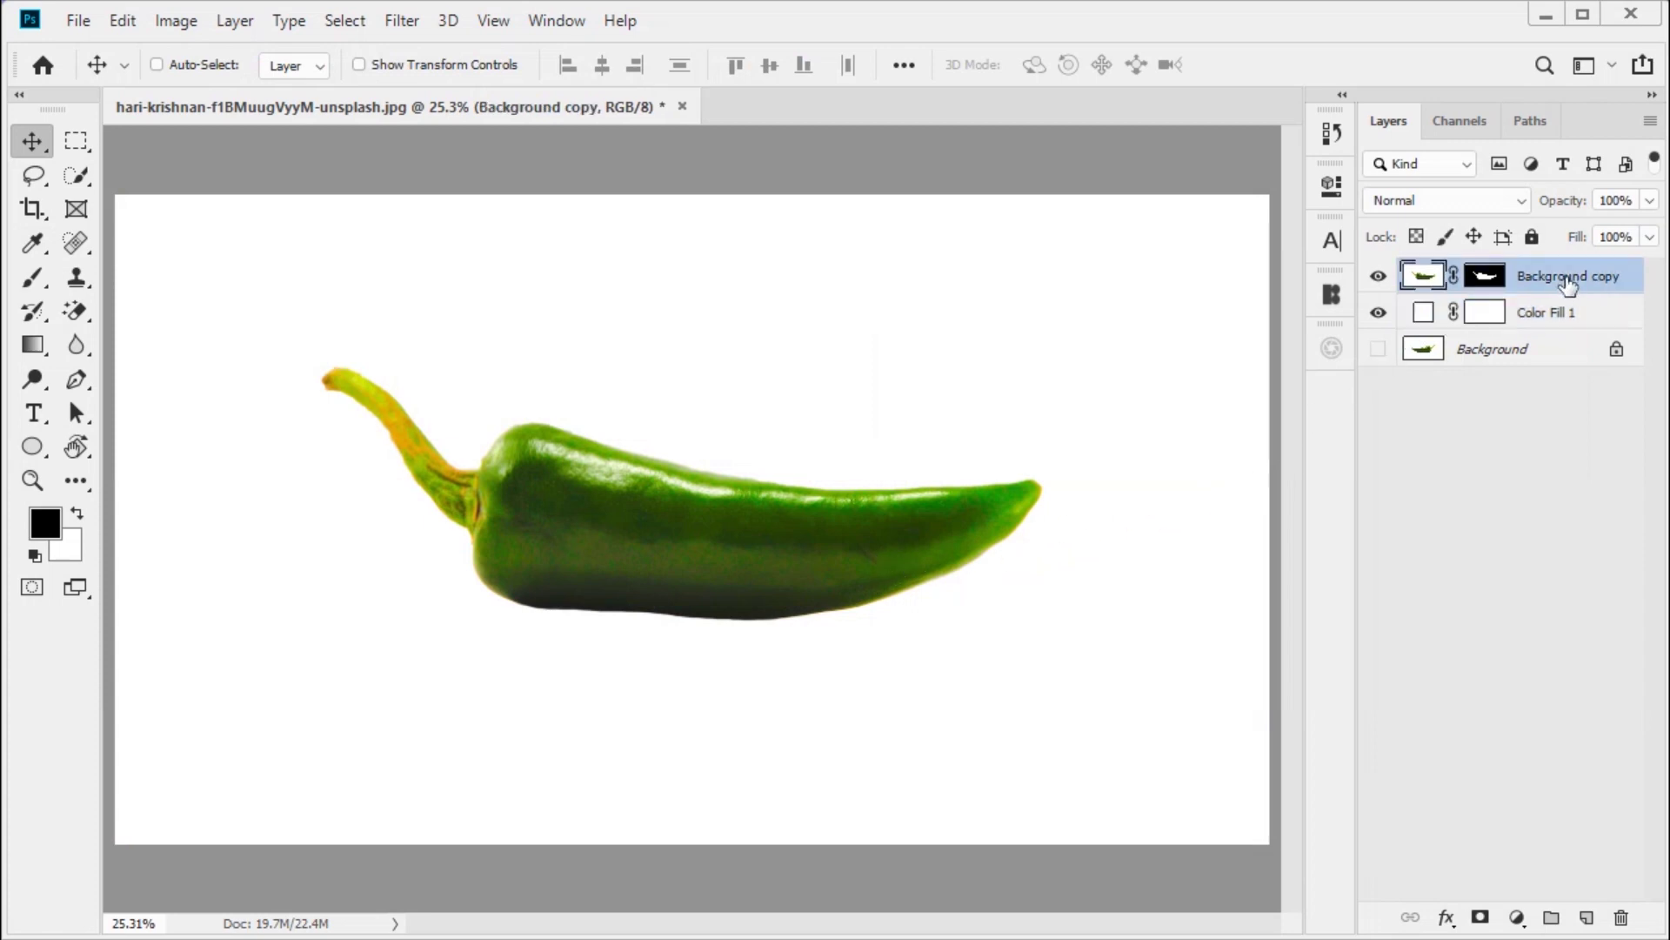
pyautogui.moveTo(1603, 277); pyautogui.dragTo(1590, 915)
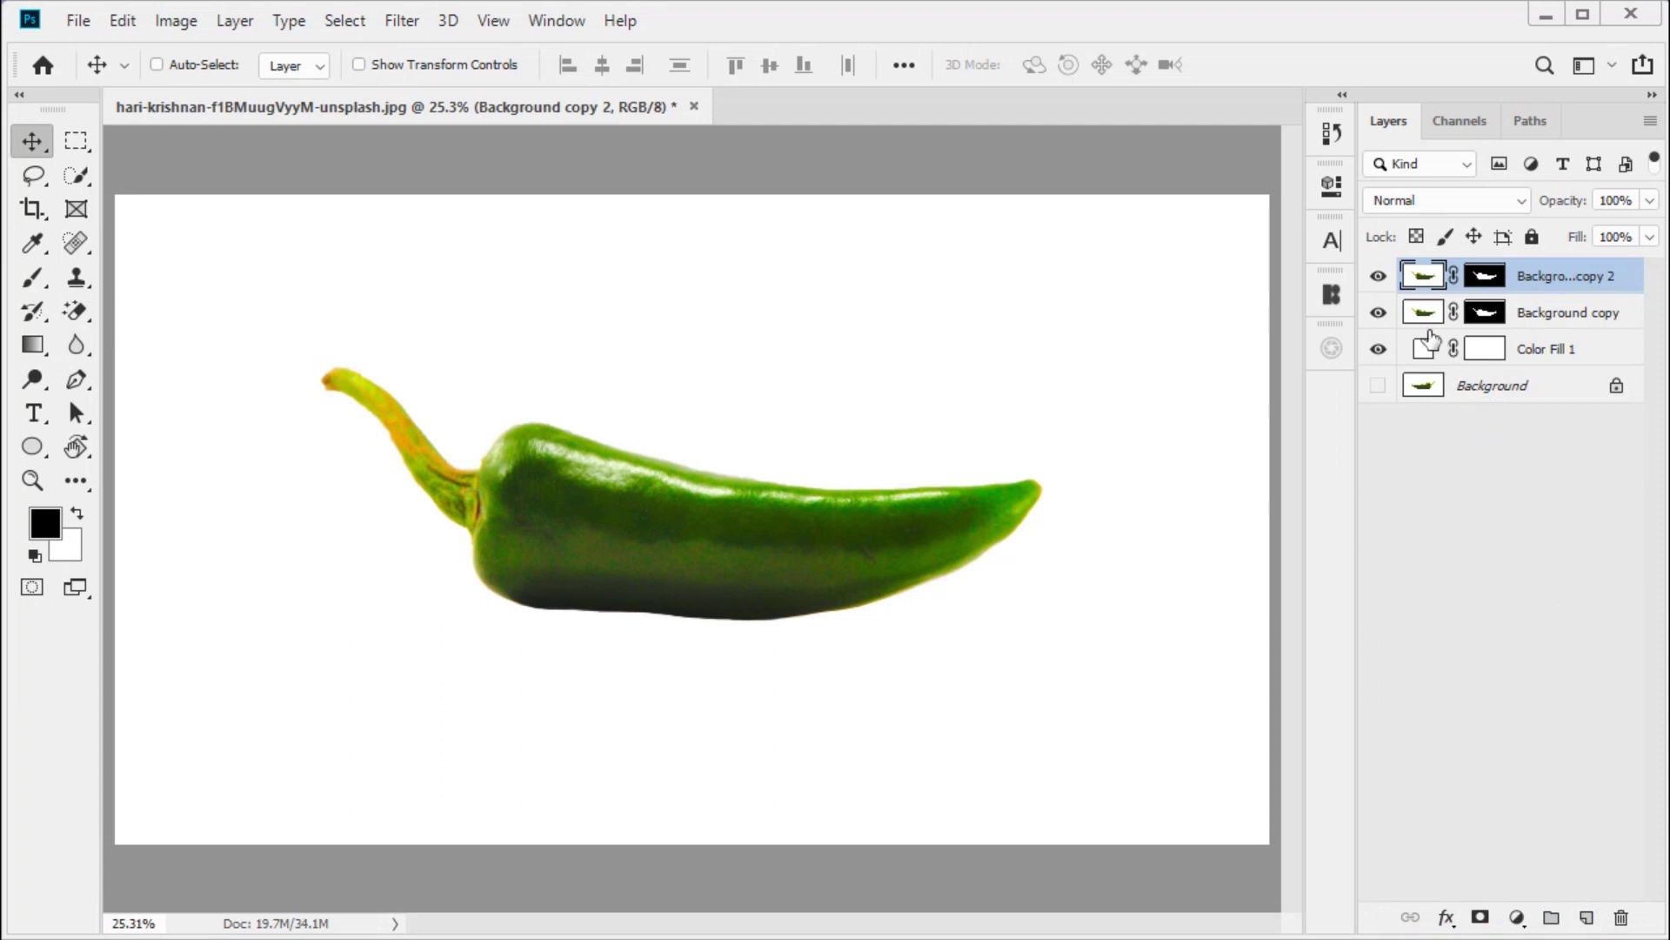
pyautogui.click(1378, 312)
# Step: Add a black text layer reading "GREEN" in Impact near the chili's stem
pyautogui.click(33, 414)
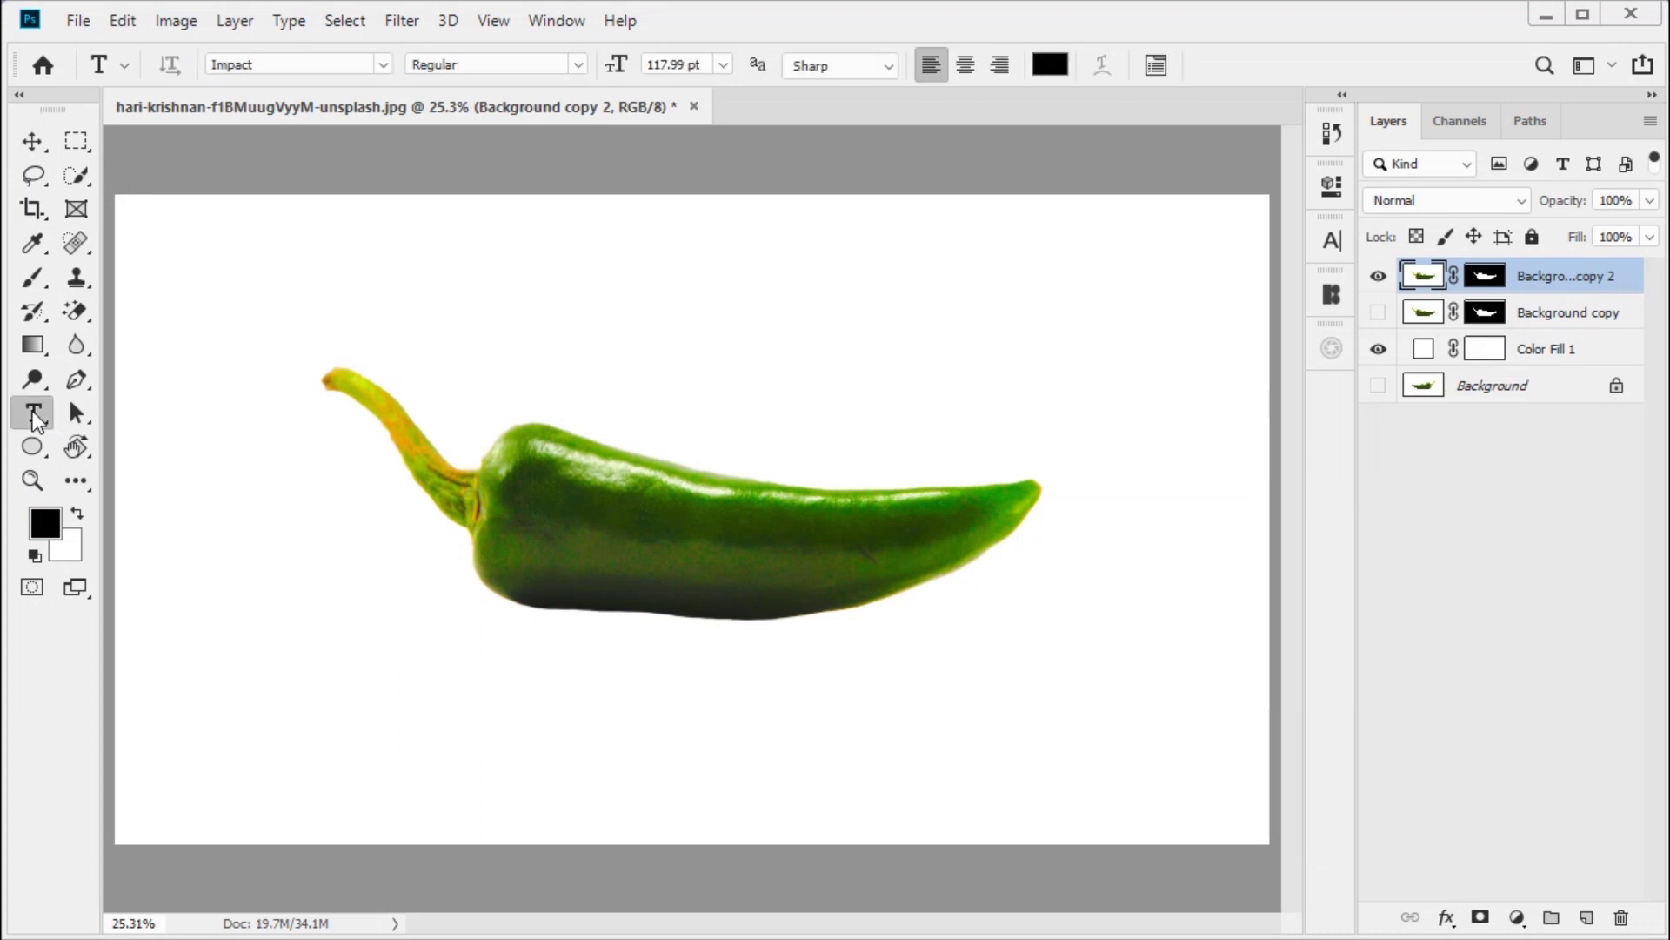
pyautogui.click(174, 432)
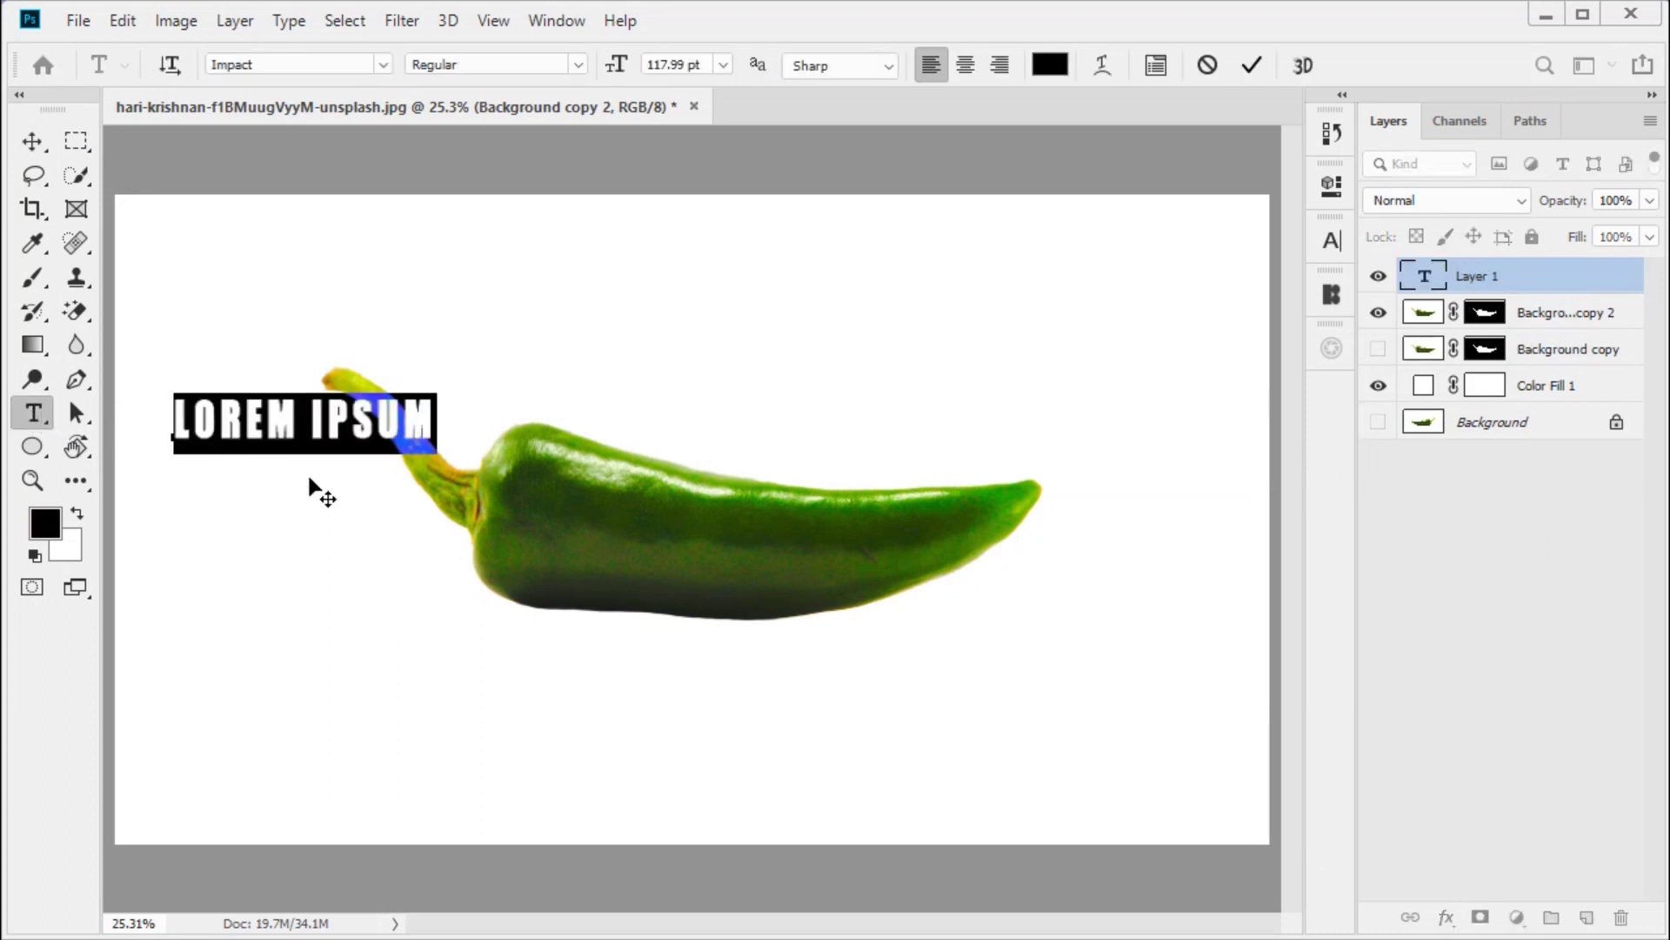
pyautogui.write('GR')
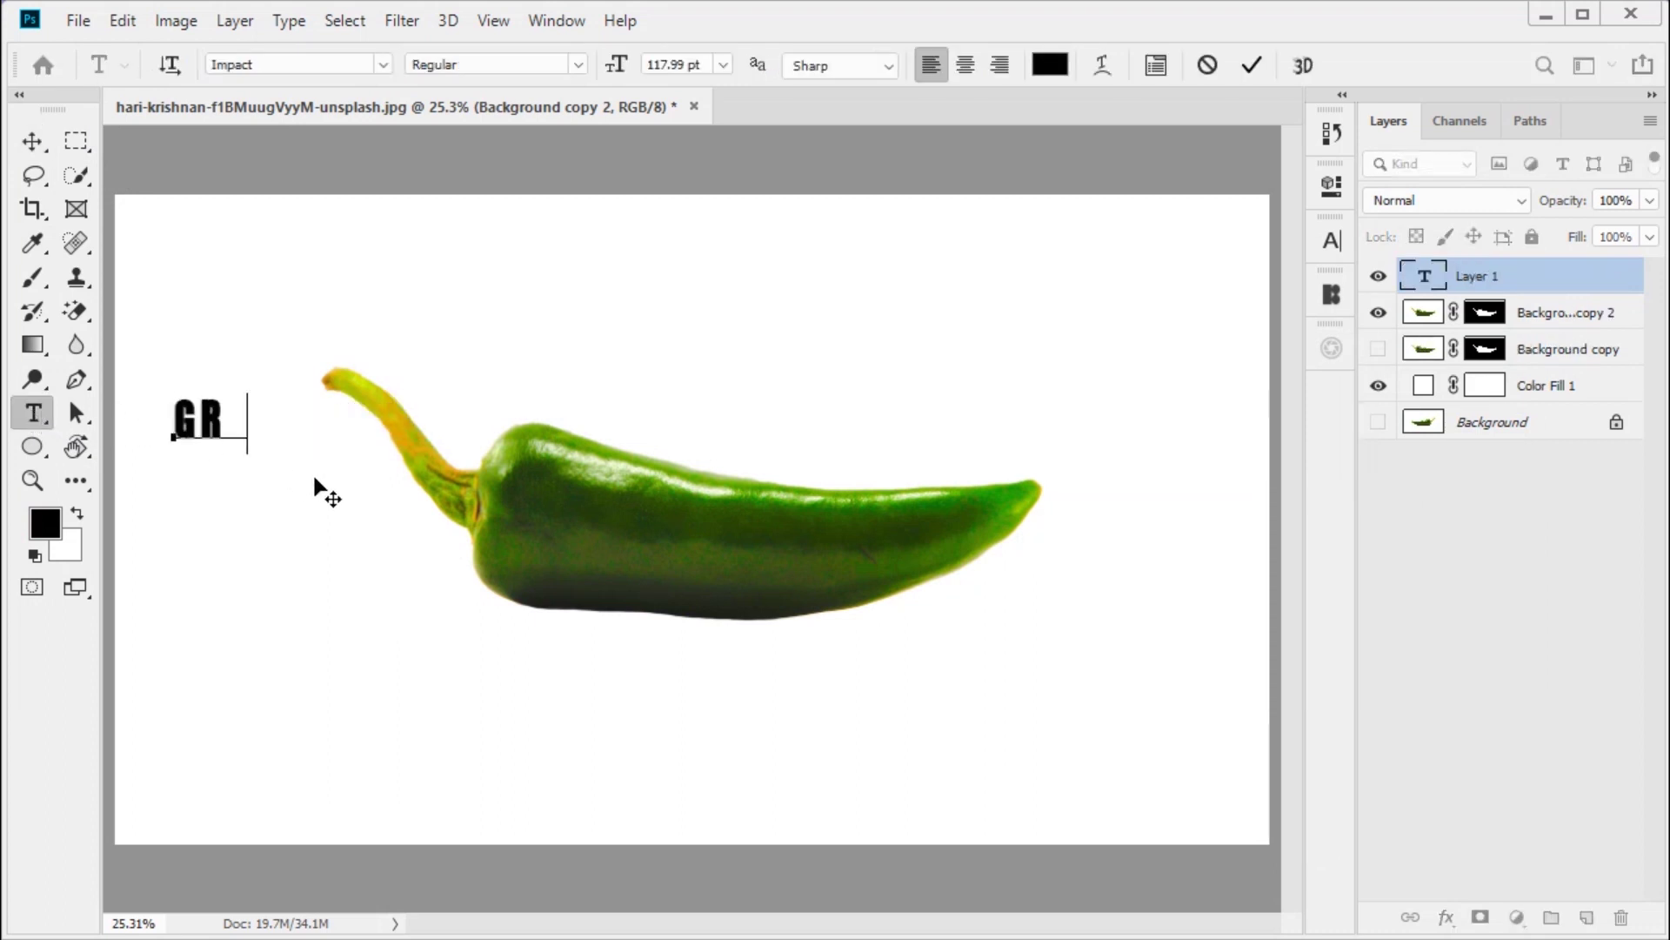
pyautogui.write('EEN')
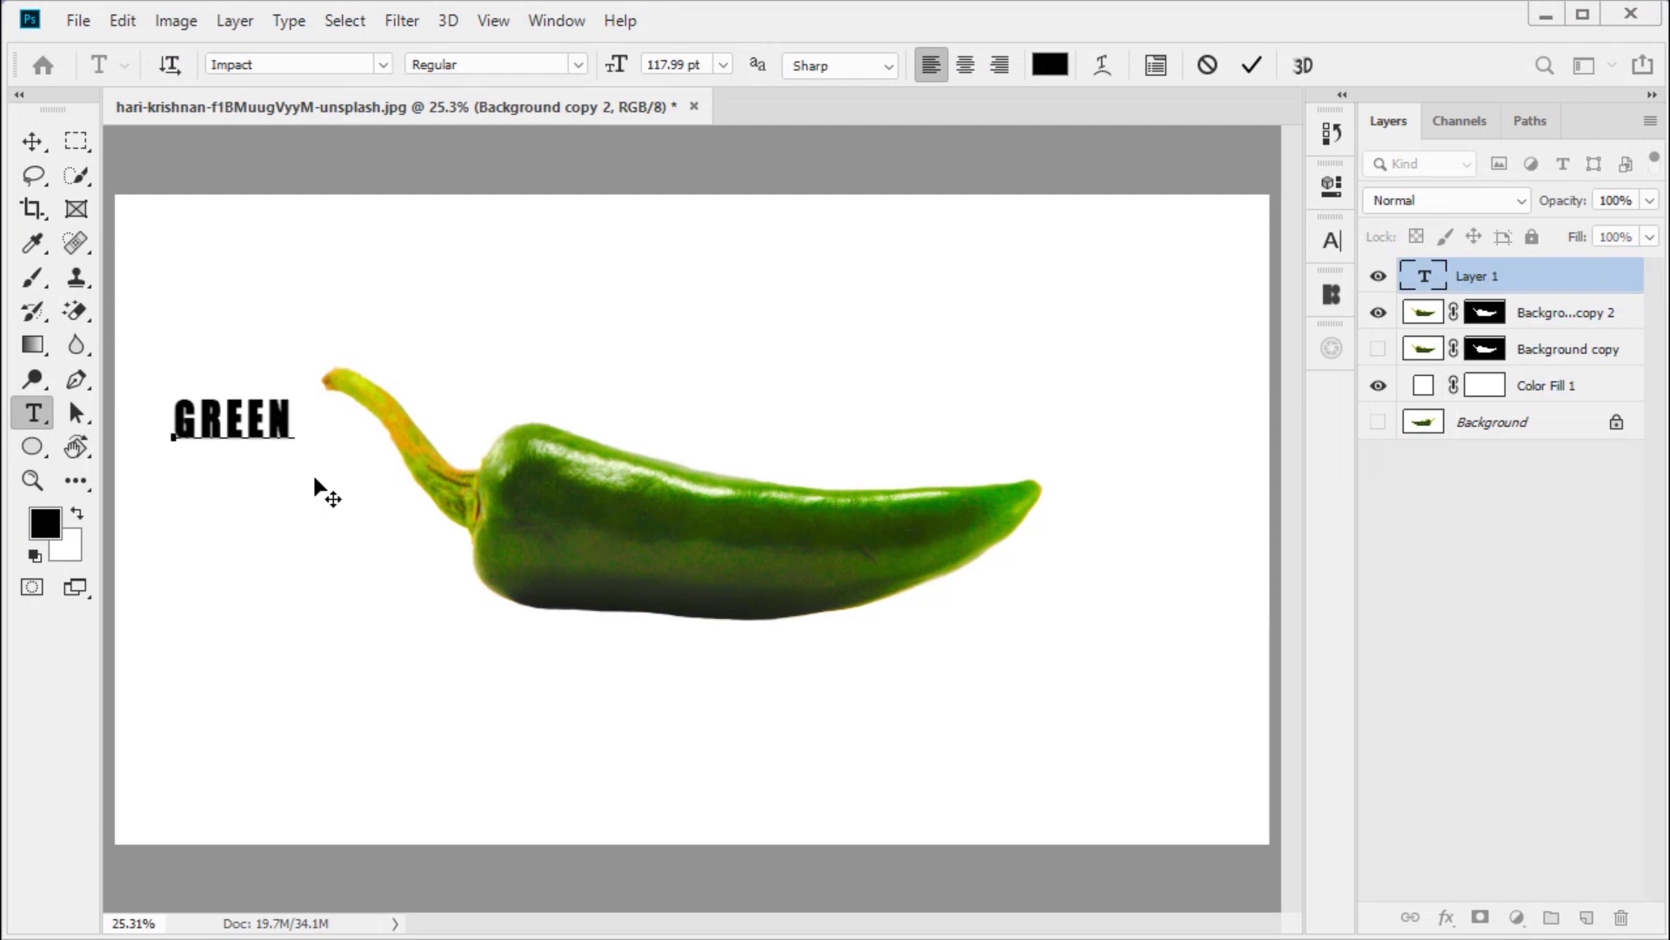
pyautogui.click(31, 142)
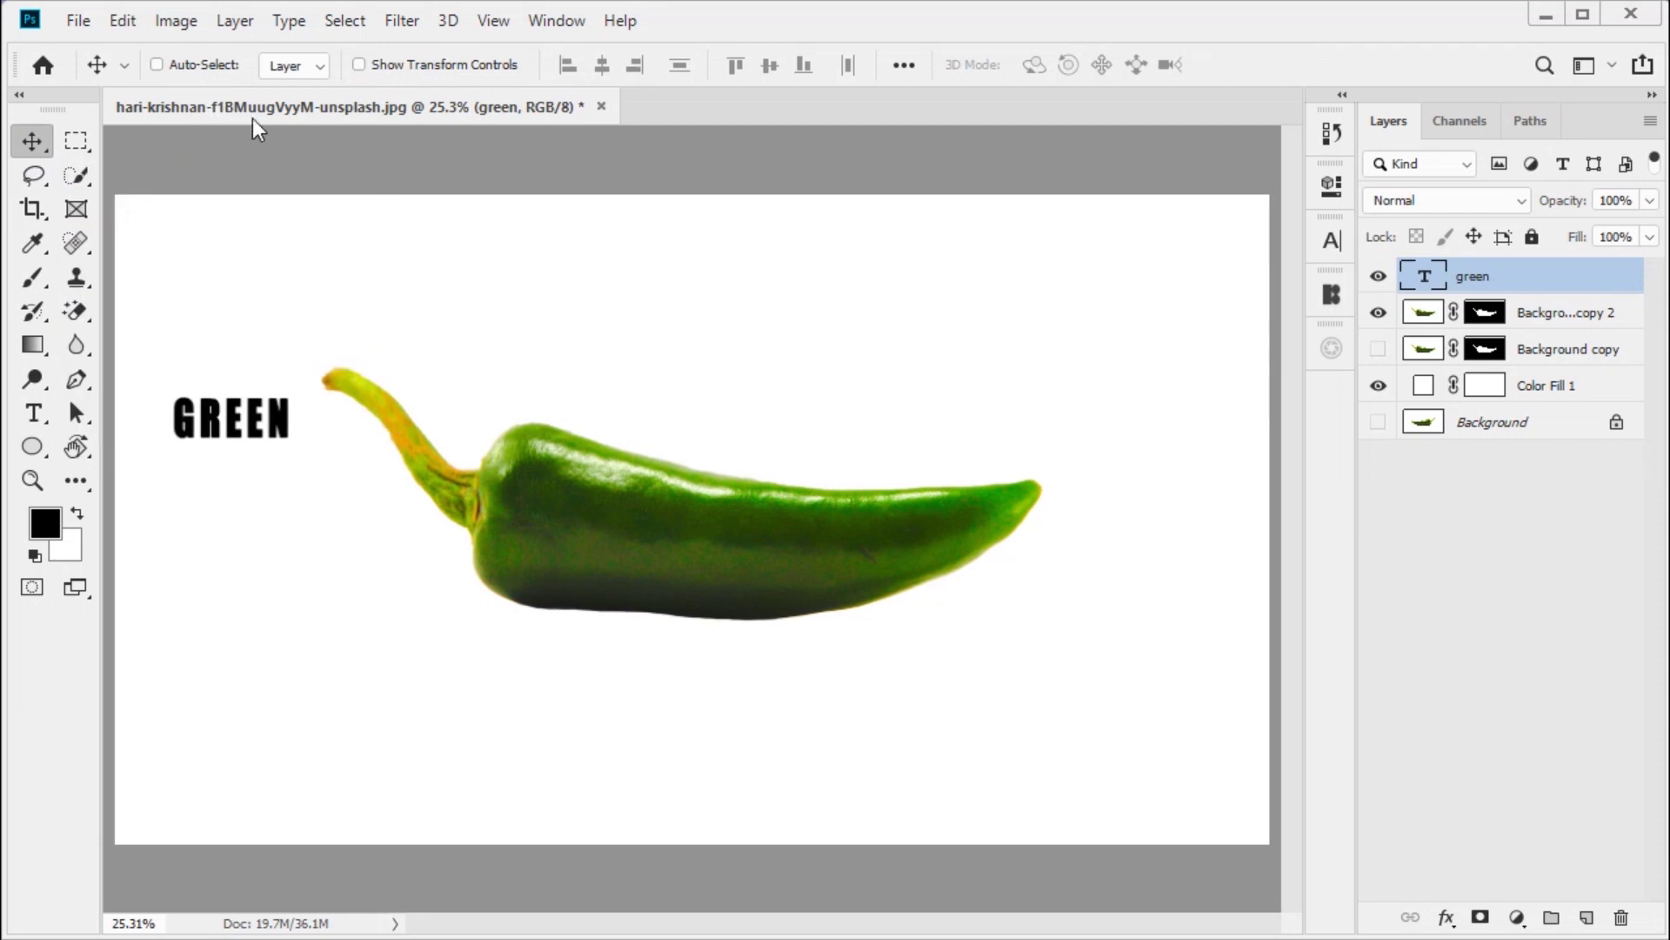
# Step: Set the GREEN text's font size to 400 pt and move the text onto the chili's body
pyautogui.click(1339, 238)
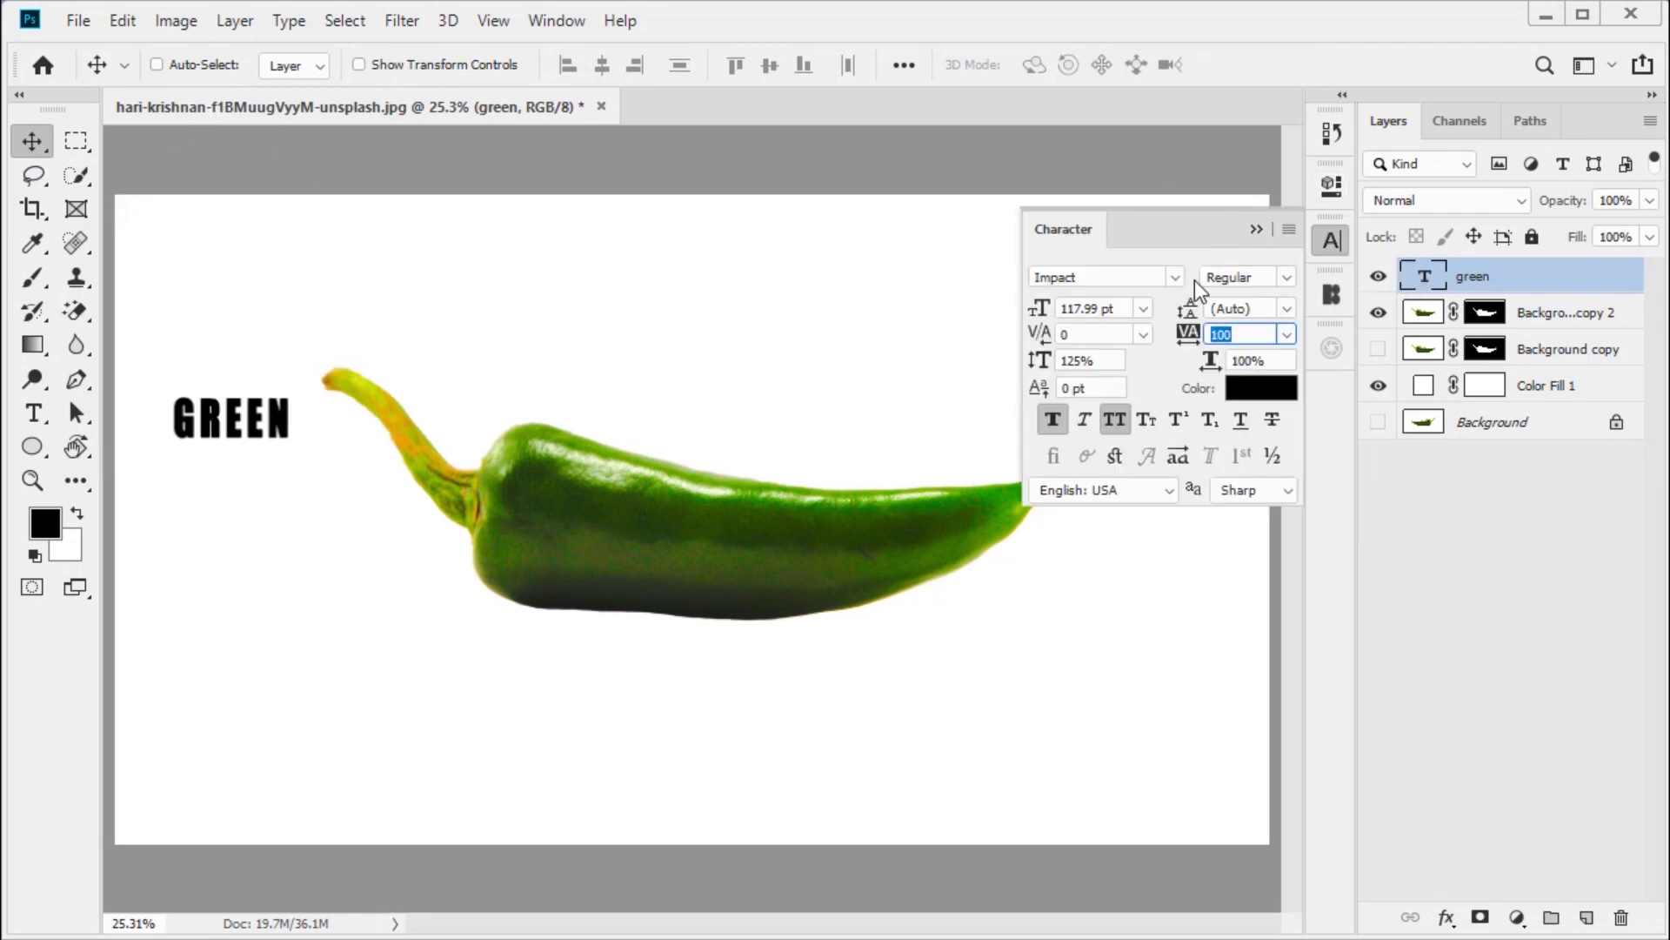
pyautogui.click(1142, 309)
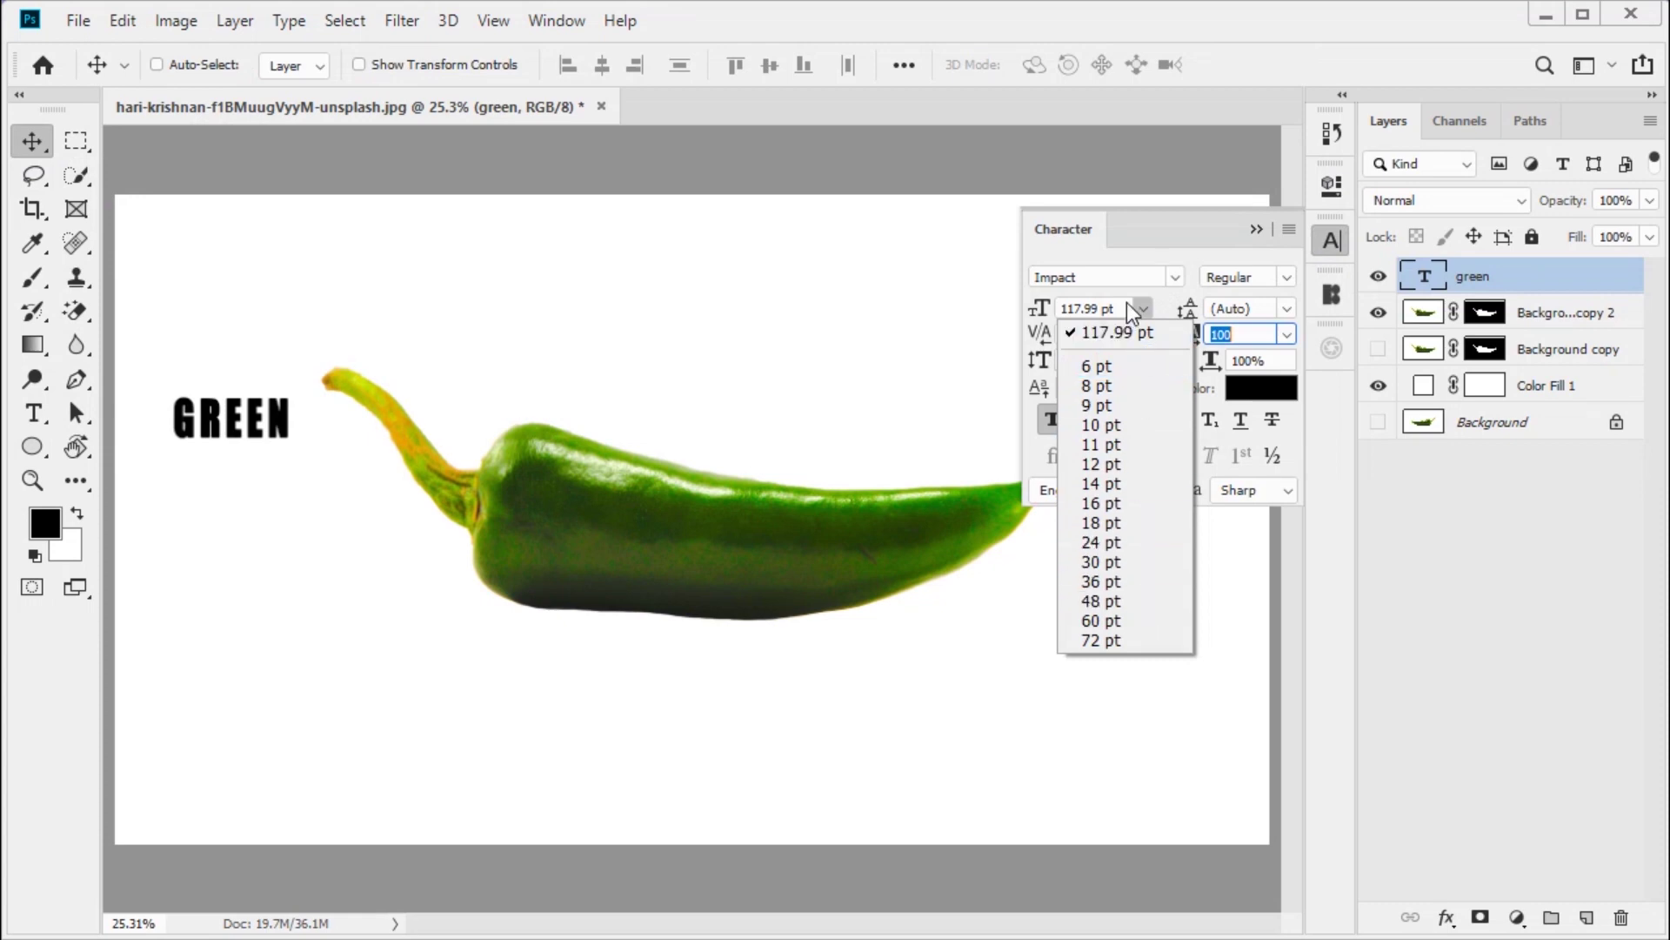
pyautogui.click(1127, 309)
pyautogui.click(1096, 310)
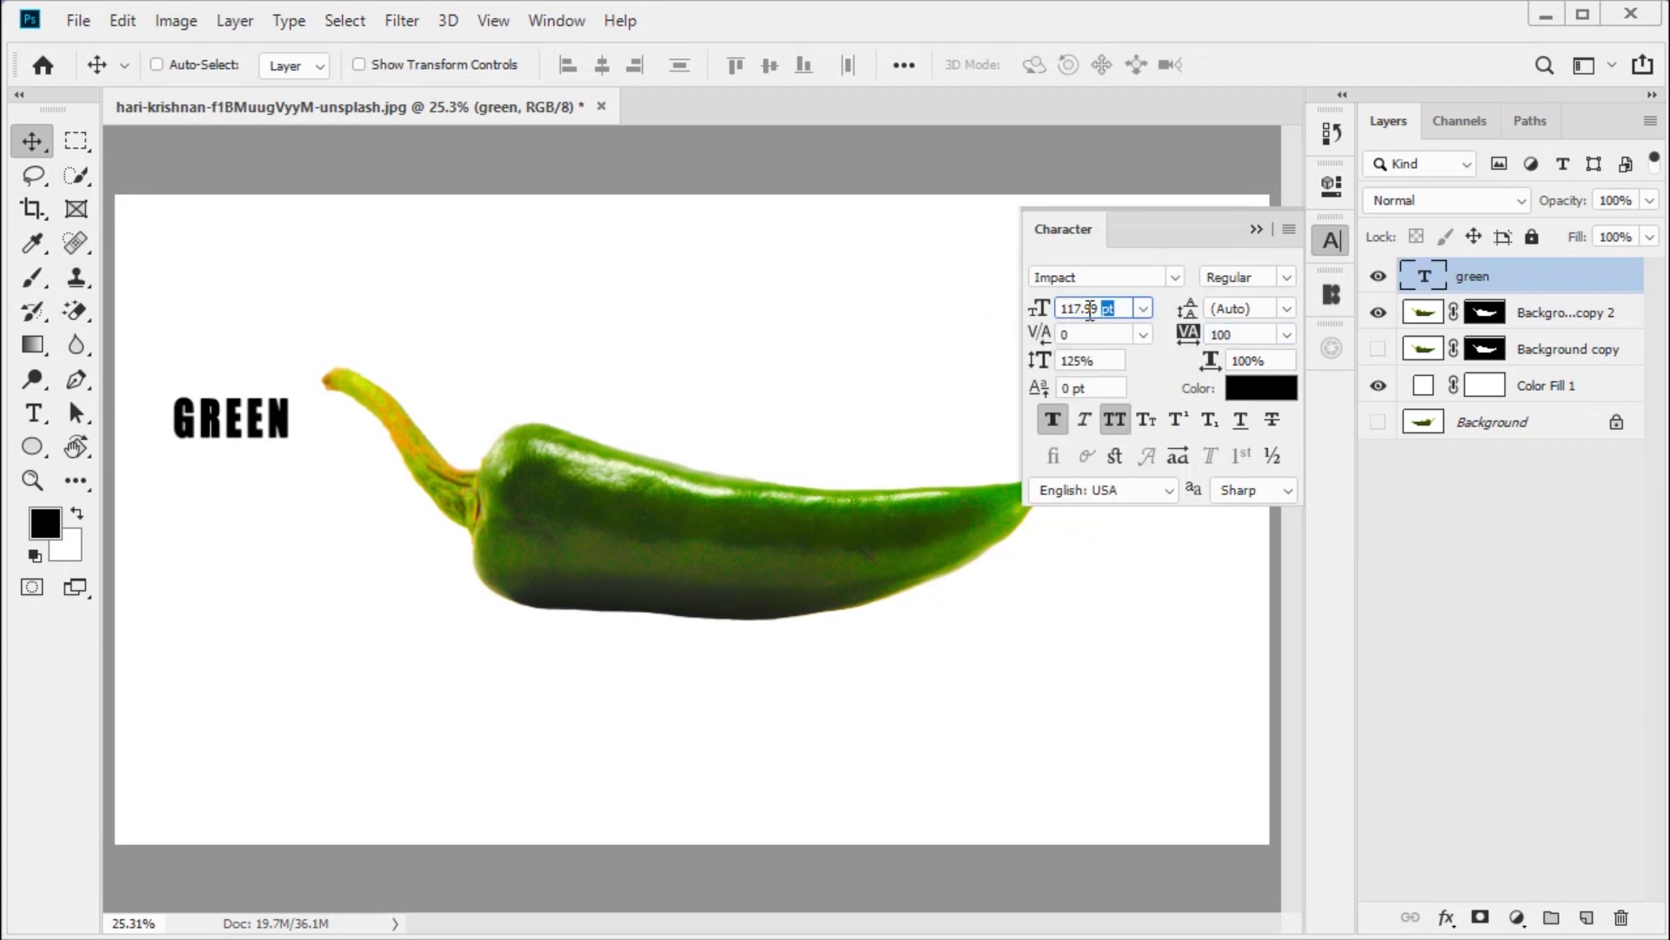
pyautogui.write('400')
pyautogui.press('Return')
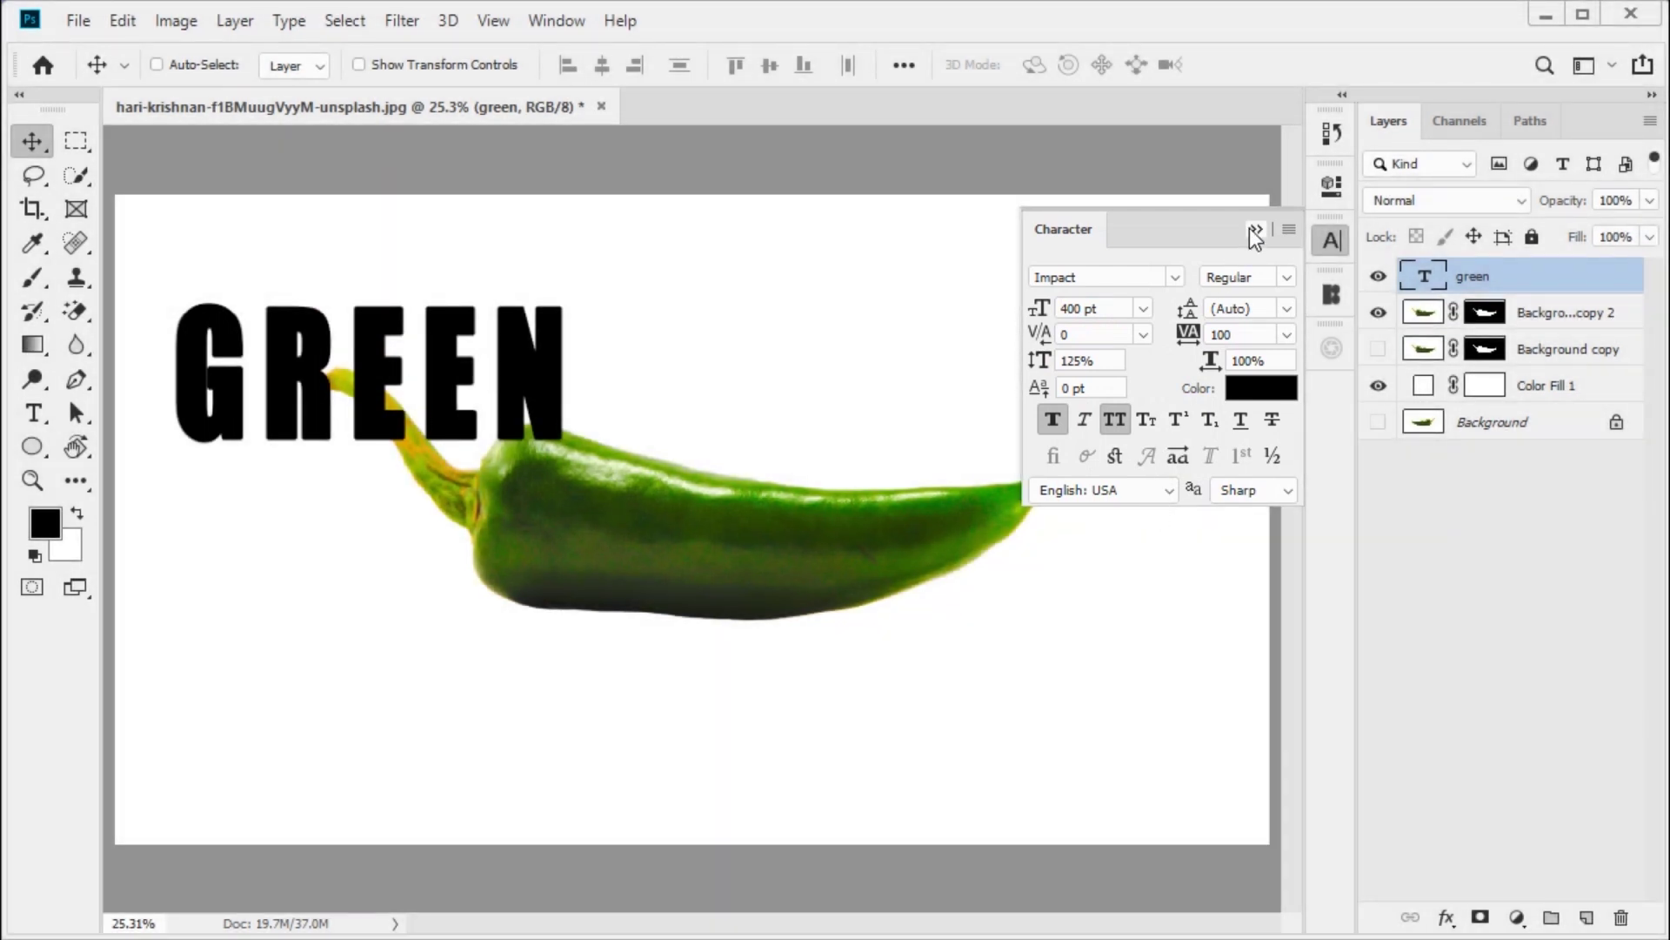
pyautogui.click(1254, 230)
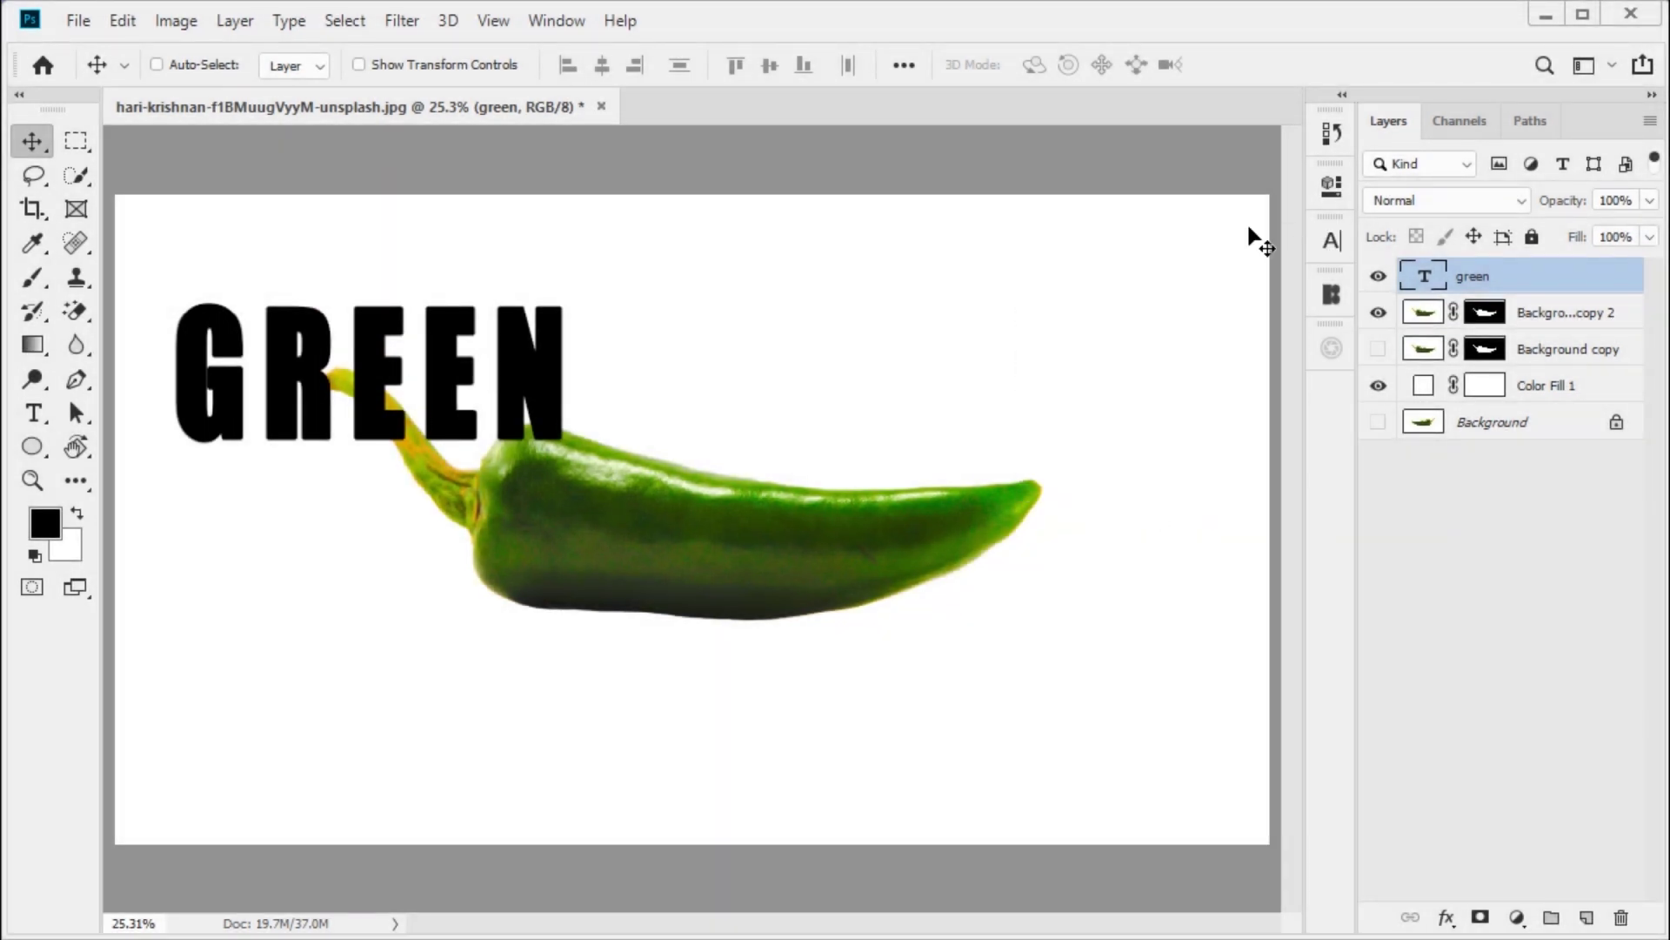
pyautogui.moveTo(478, 283); pyautogui.dragTo(838, 470)
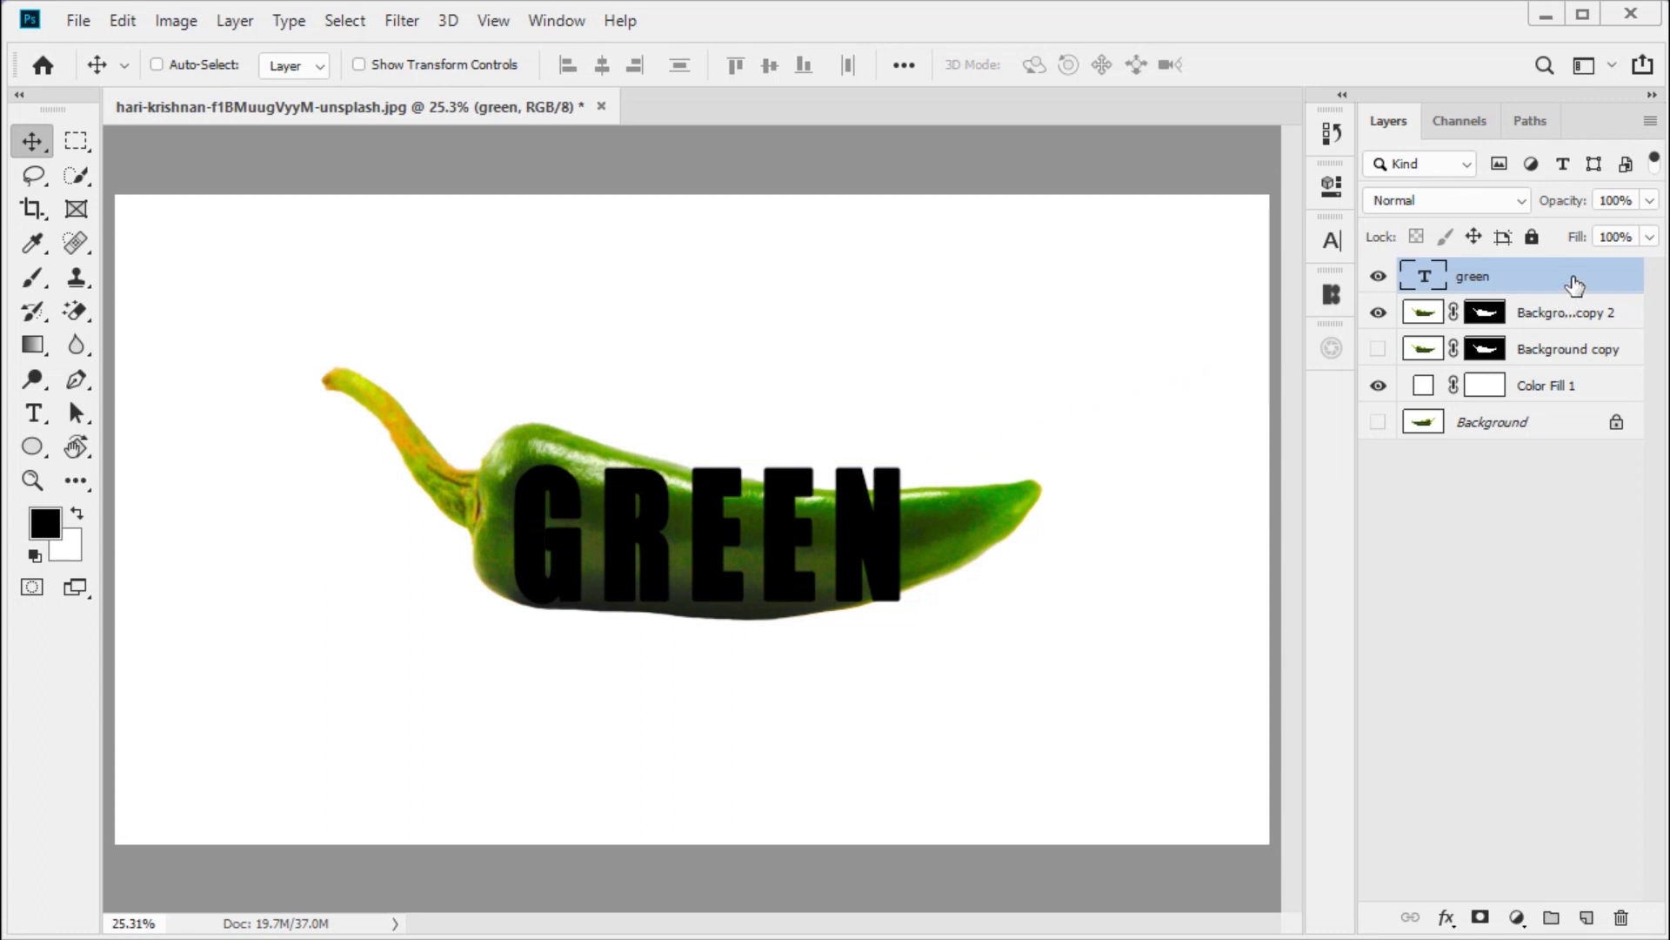
# Step: Convert the GREEN text layer into a smart object for re-editable smart filters
pyautogui.click(404, 23)
pyautogui.click(629, 97)
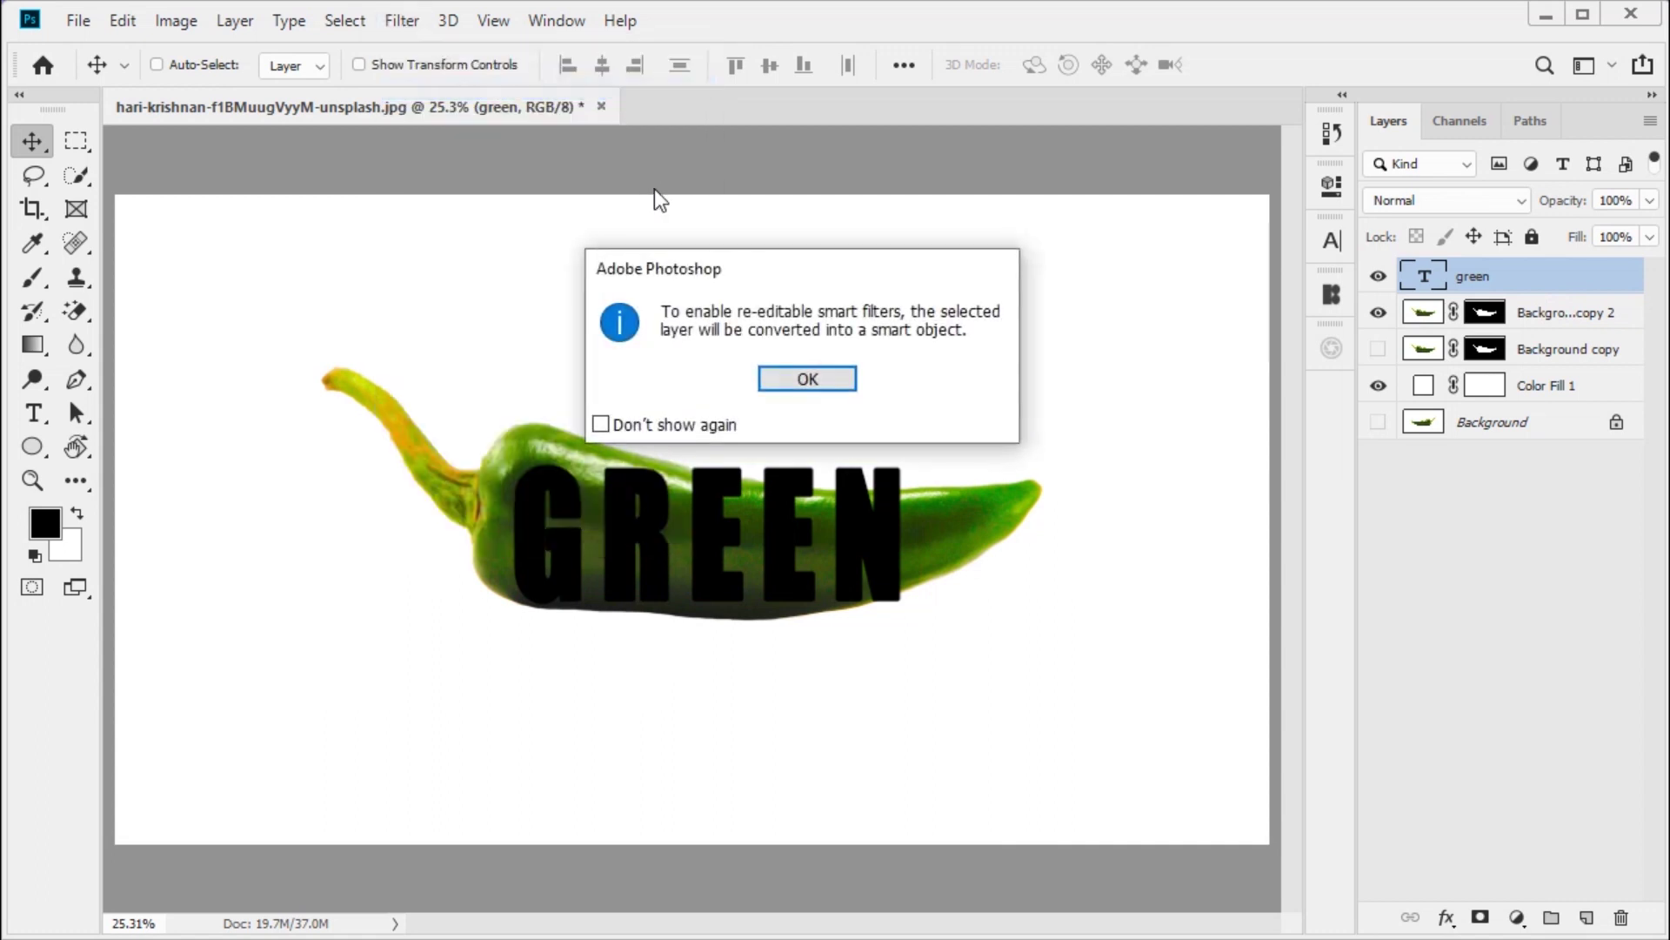
pyautogui.click(807, 379)
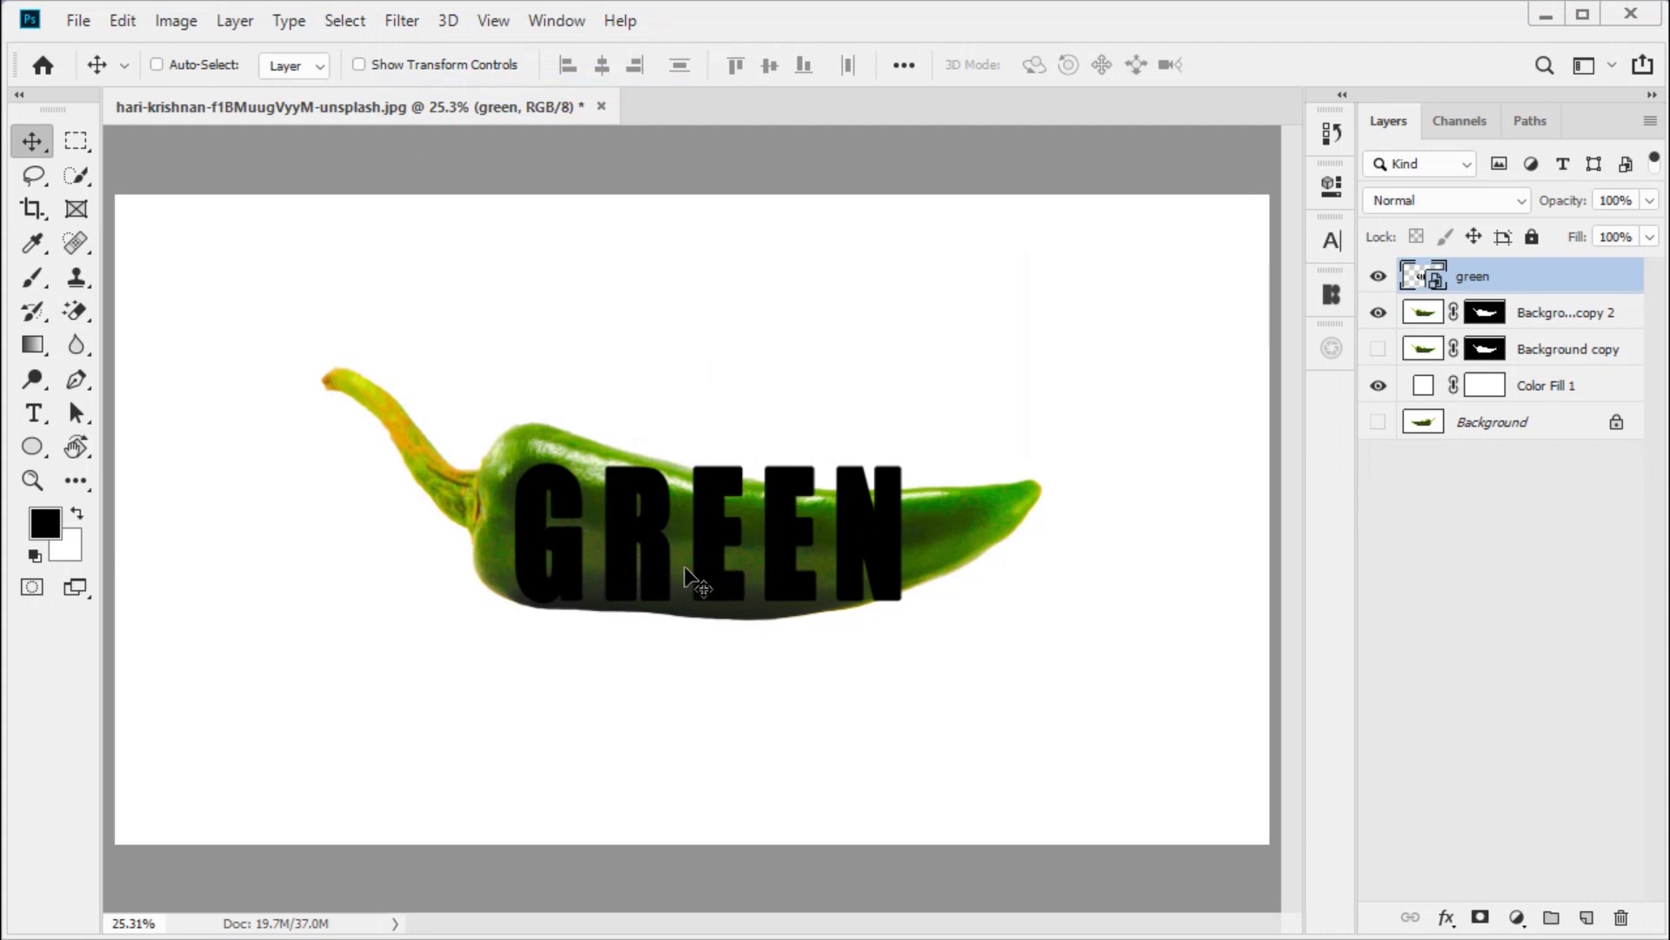
# Step: Scale the GREEN text to about 76%, rotate it about 4° clockwise and position it within the chili's body
pyautogui.press('ctrl')
pyautogui.hotkey('ctrl', 't')
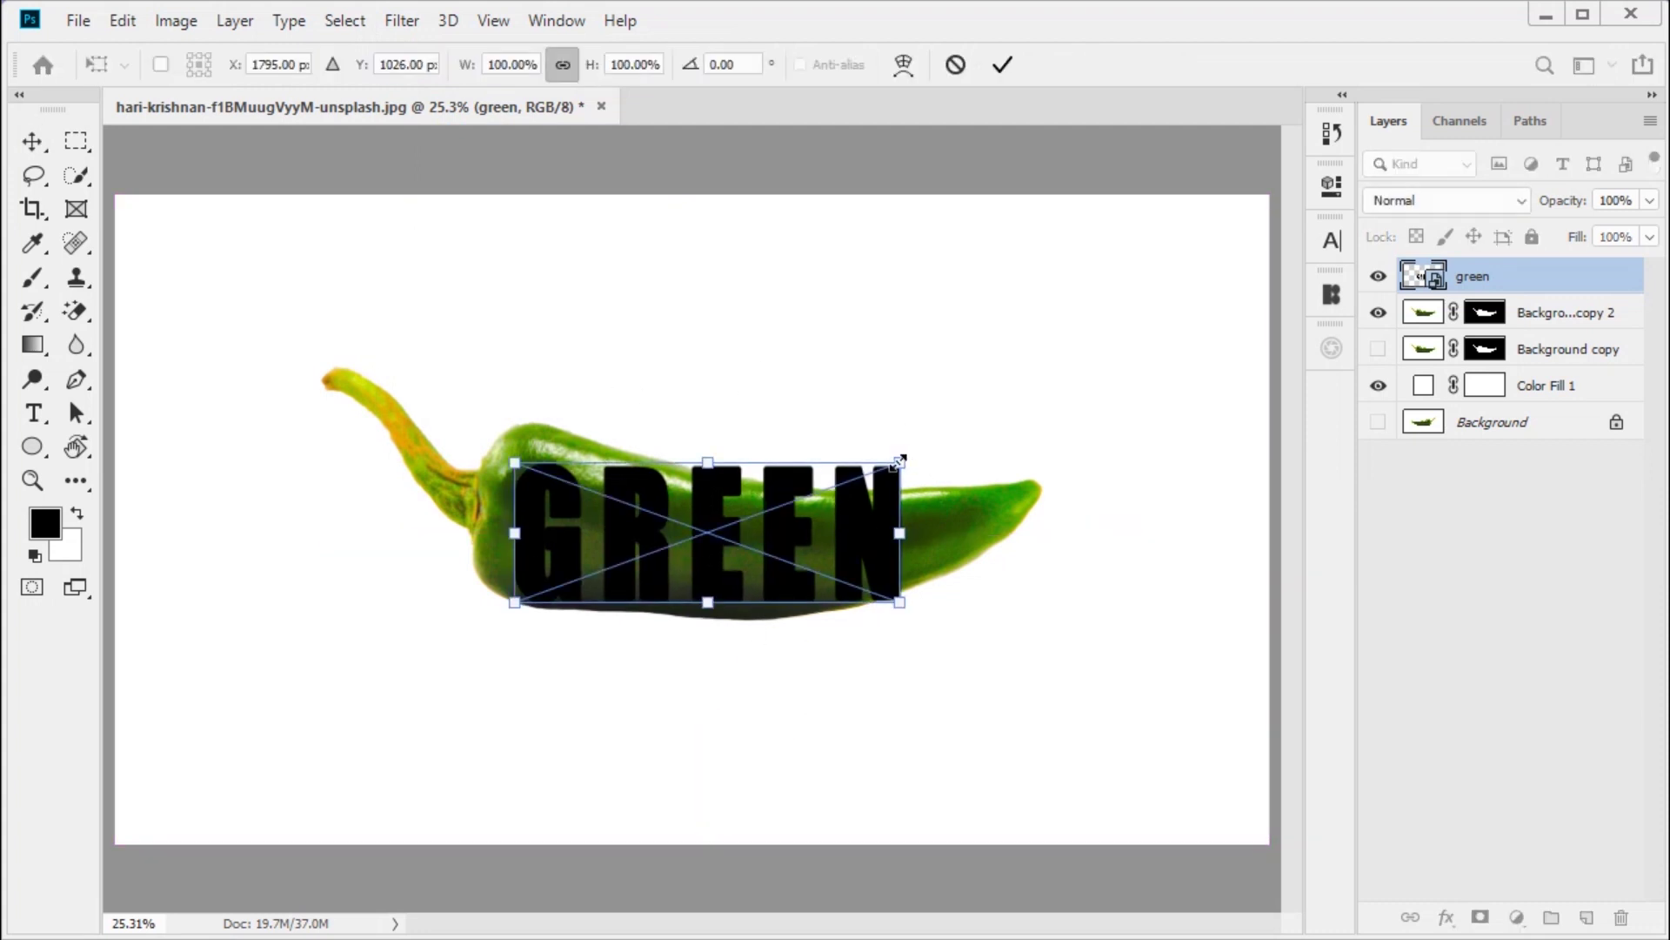
pyautogui.moveTo(909, 474); pyautogui.dragTo(833, 513)
pyautogui.moveTo(639, 553); pyautogui.dragTo(712, 549)
pyautogui.moveTo(905, 597); pyautogui.dragTo(911, 614)
pyautogui.moveTo(778, 557); pyautogui.dragTo(782, 556)
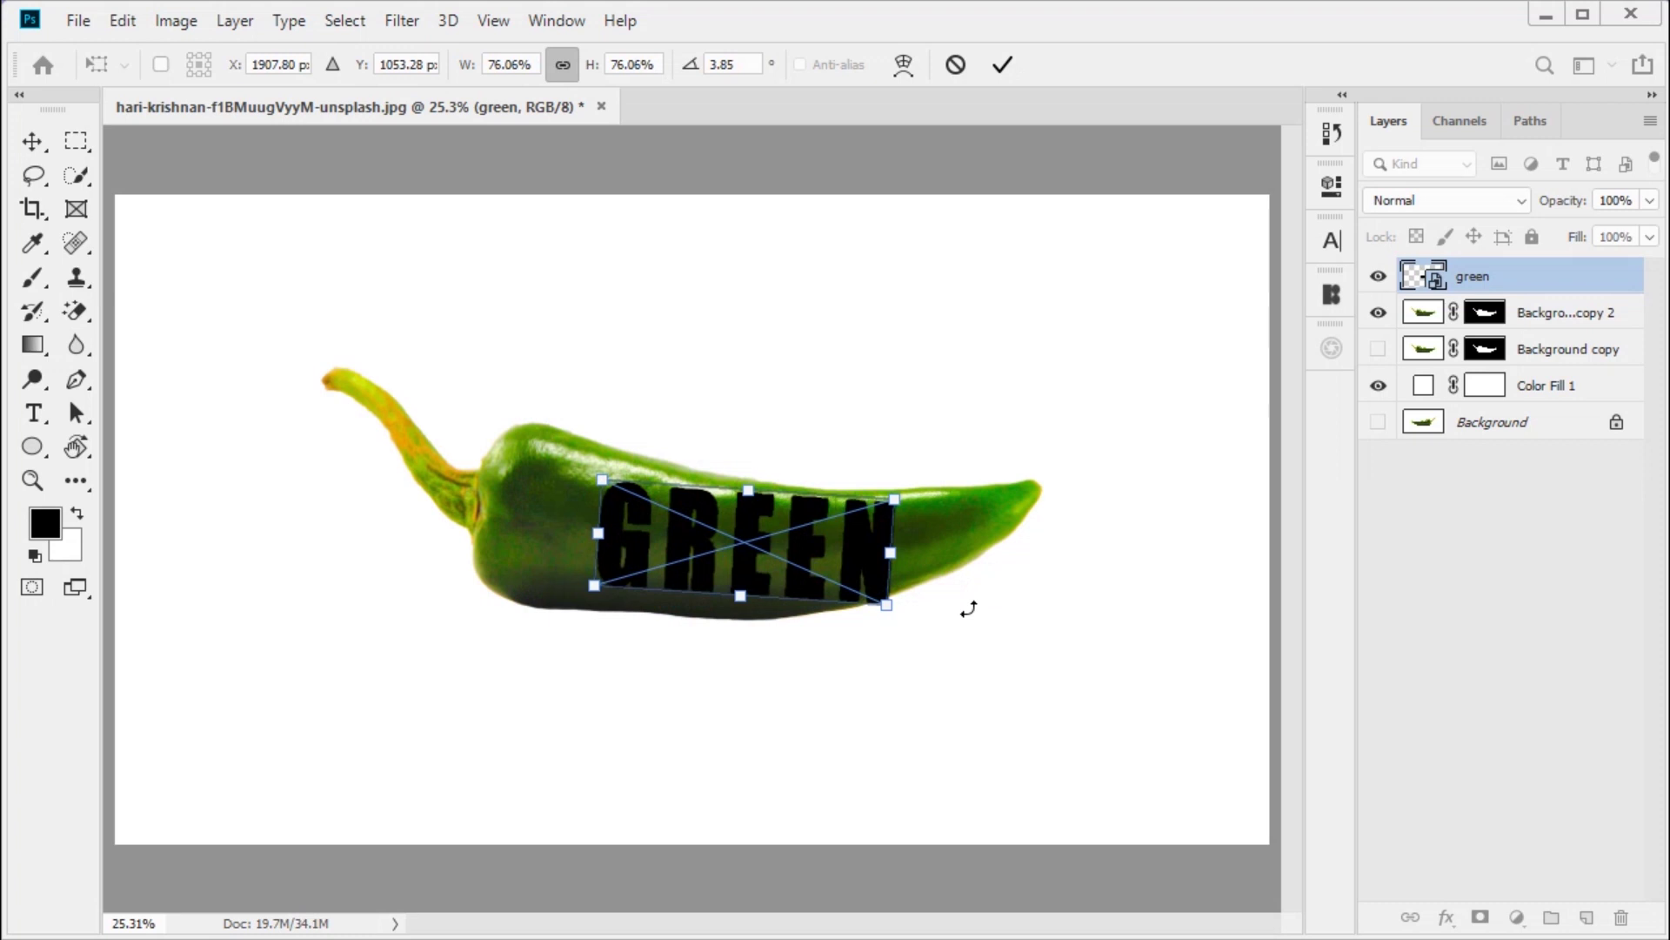
pyautogui.hotkey('ctrl', '+')
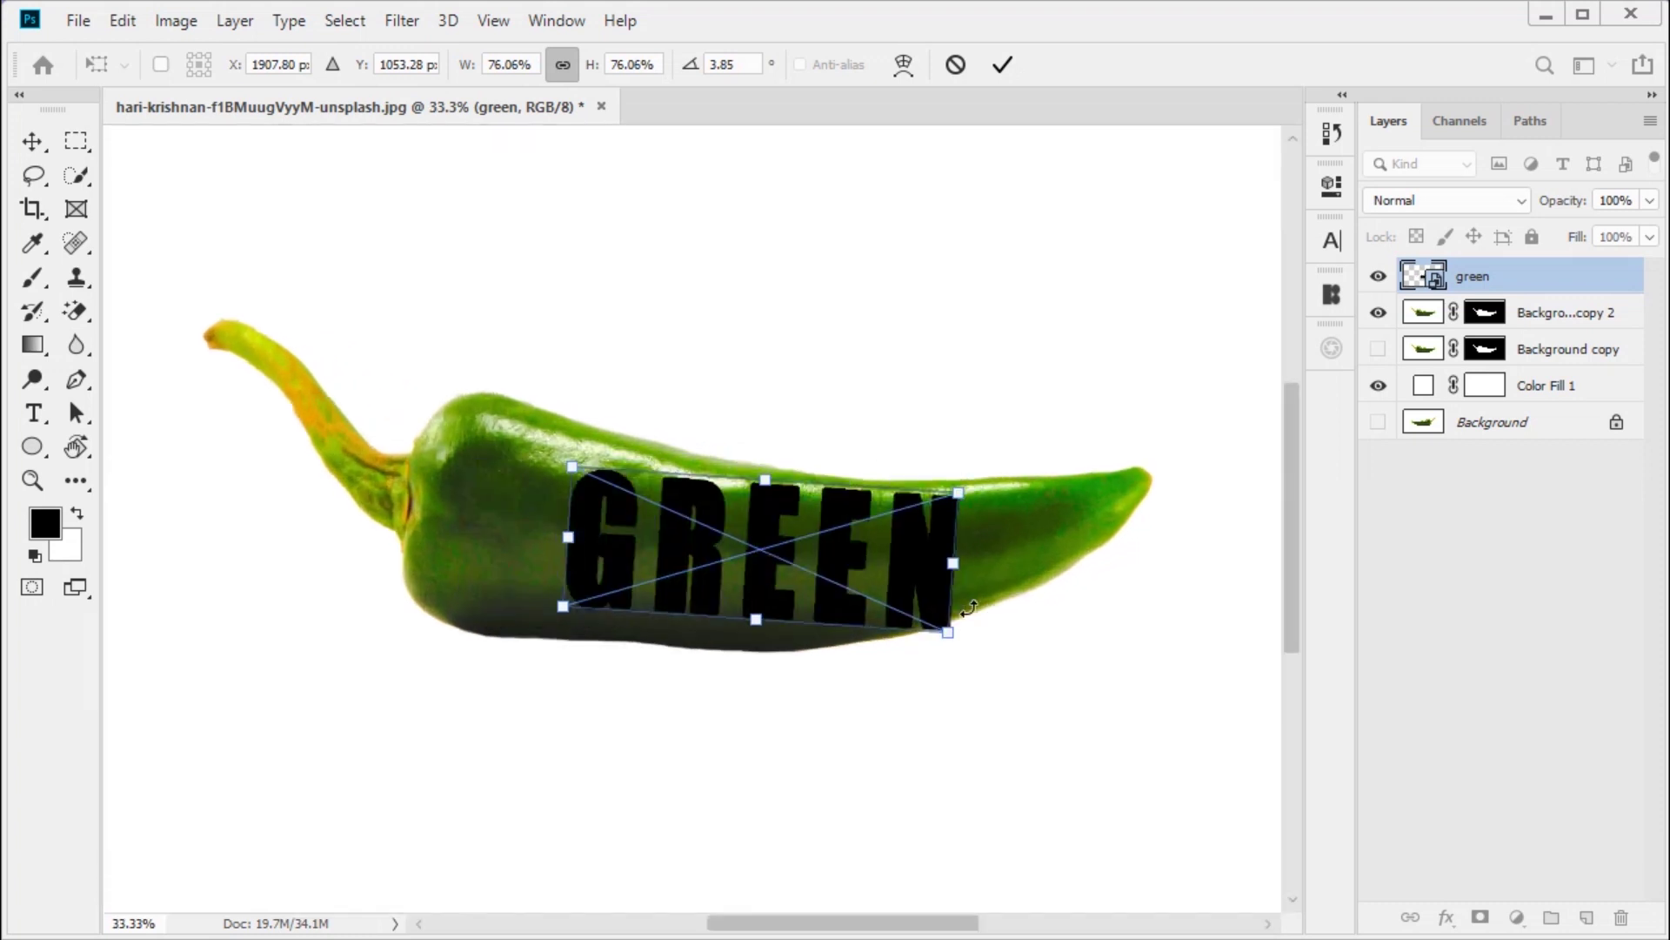
pyautogui.moveTo(988, 624); pyautogui.dragTo(1001, 648)
pyautogui.scroll(3, 1057, 631)
pyautogui.moveTo(734, 618); pyautogui.dragTo(771, 653)
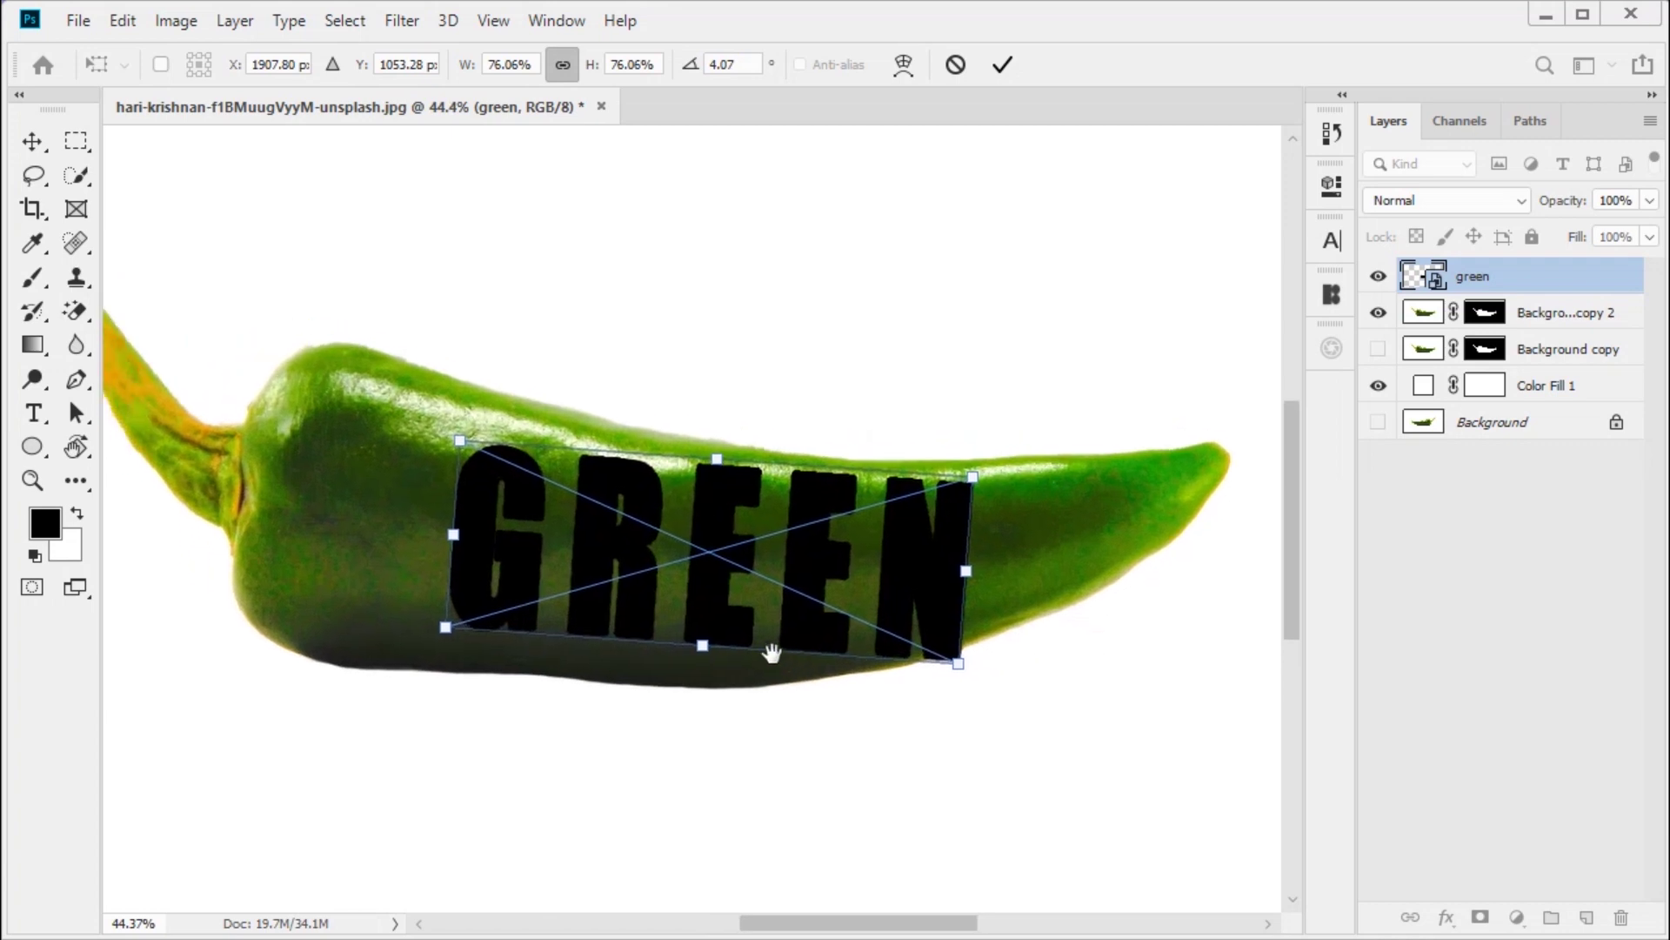
# Step: Adjust the GREEN text's transform to about 76.3% width, 81.4% height and 1.5° rotation, and apply it
pyautogui.moveTo(1013, 619); pyautogui.dragTo(1052, 582)
pyautogui.moveTo(717, 458); pyautogui.dragTo(718, 450)
pyautogui.moveTo(703, 645); pyautogui.dragTo(703, 653)
pyautogui.moveTo(447, 540); pyautogui.dragTo(457, 540)
pyautogui.moveTo(719, 456); pyautogui.dragTo(716, 454)
pyautogui.moveTo(1009, 692); pyautogui.dragTo(1014, 682)
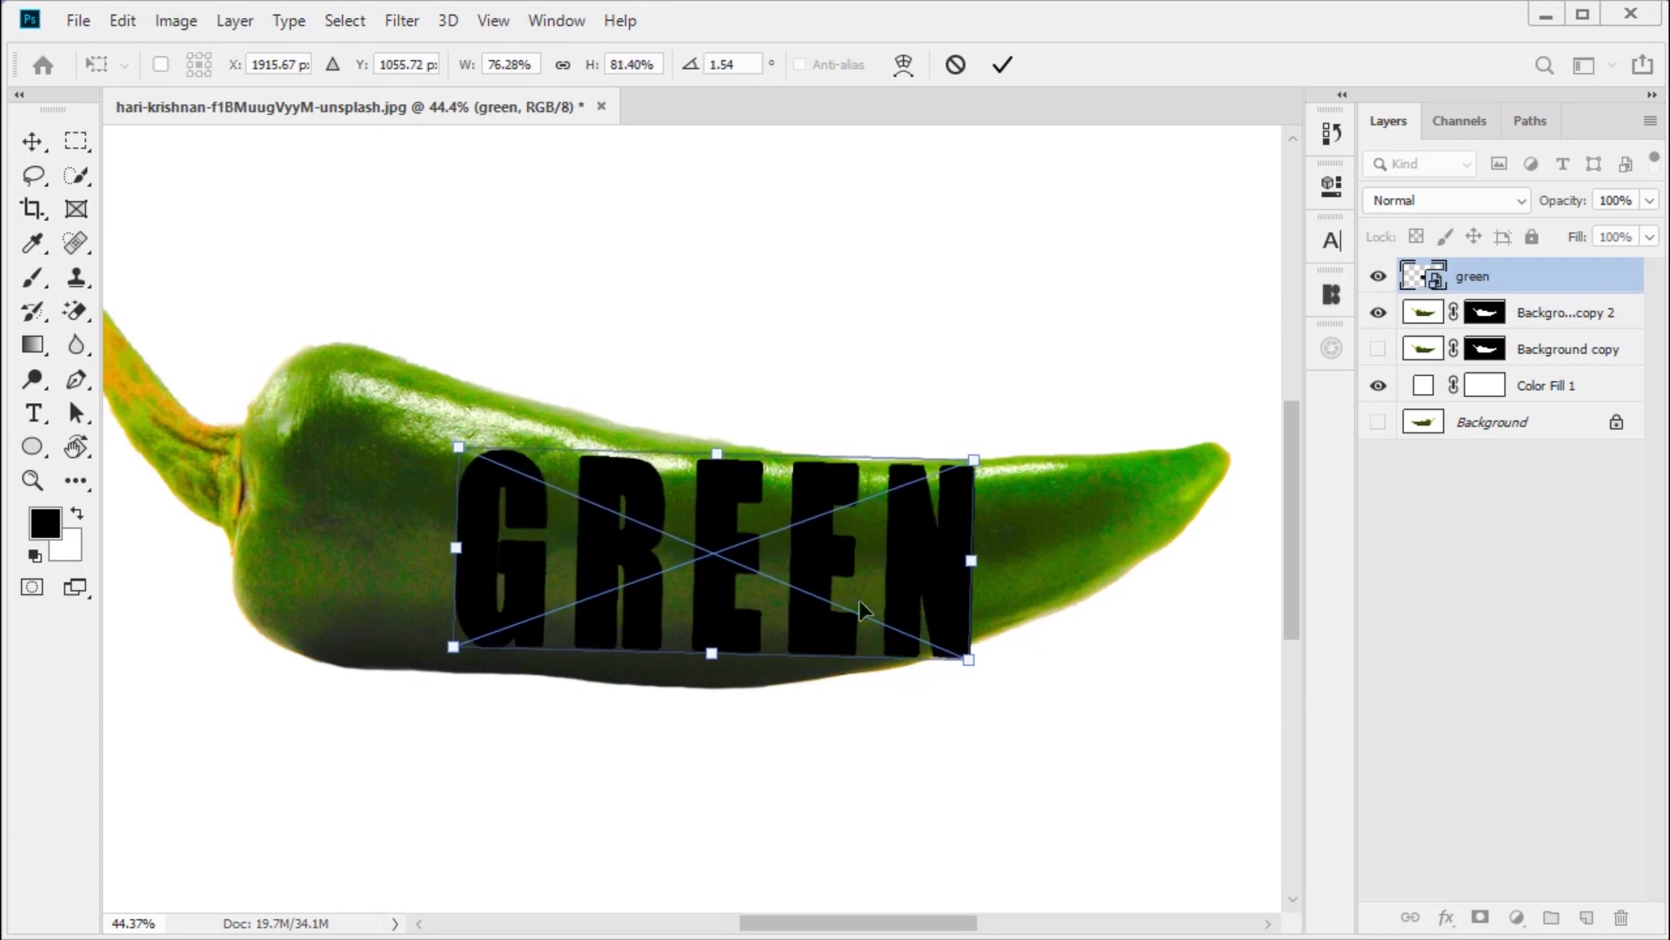
pyautogui.press('Return')
pyautogui.hotkey('ctrl', '0')
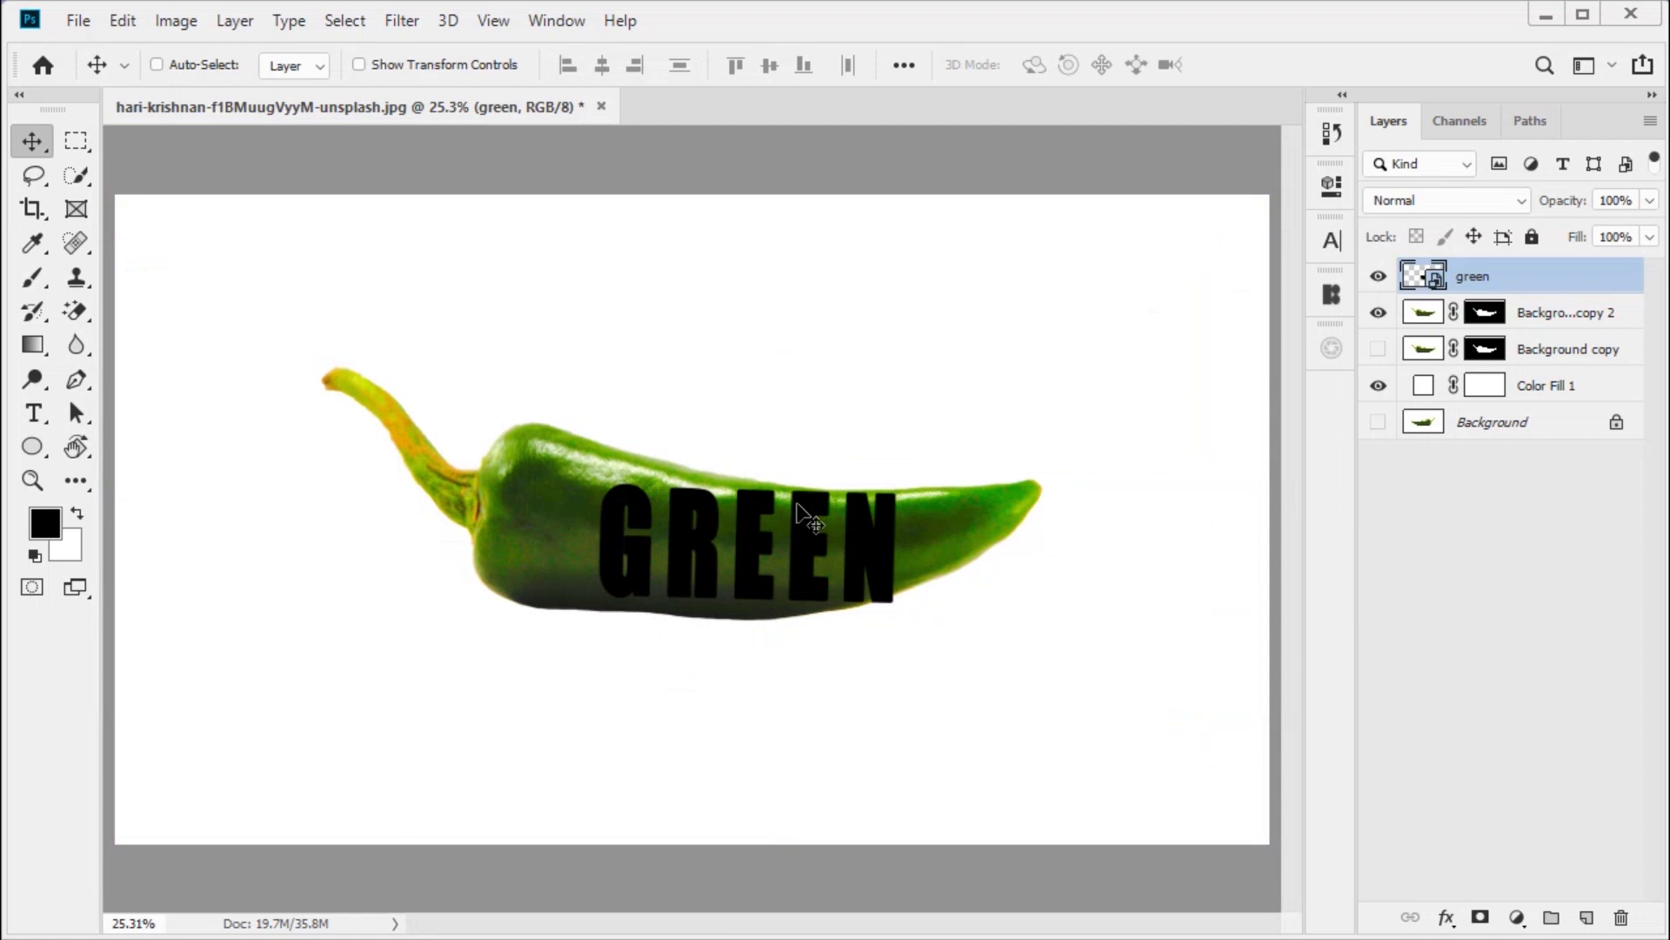
# Step: Warp the GREEN text so its right-hand corners and curved lower edge follow the chili's outline
pyautogui.press('ctrl')
pyautogui.hotkey('ctrl', 't')
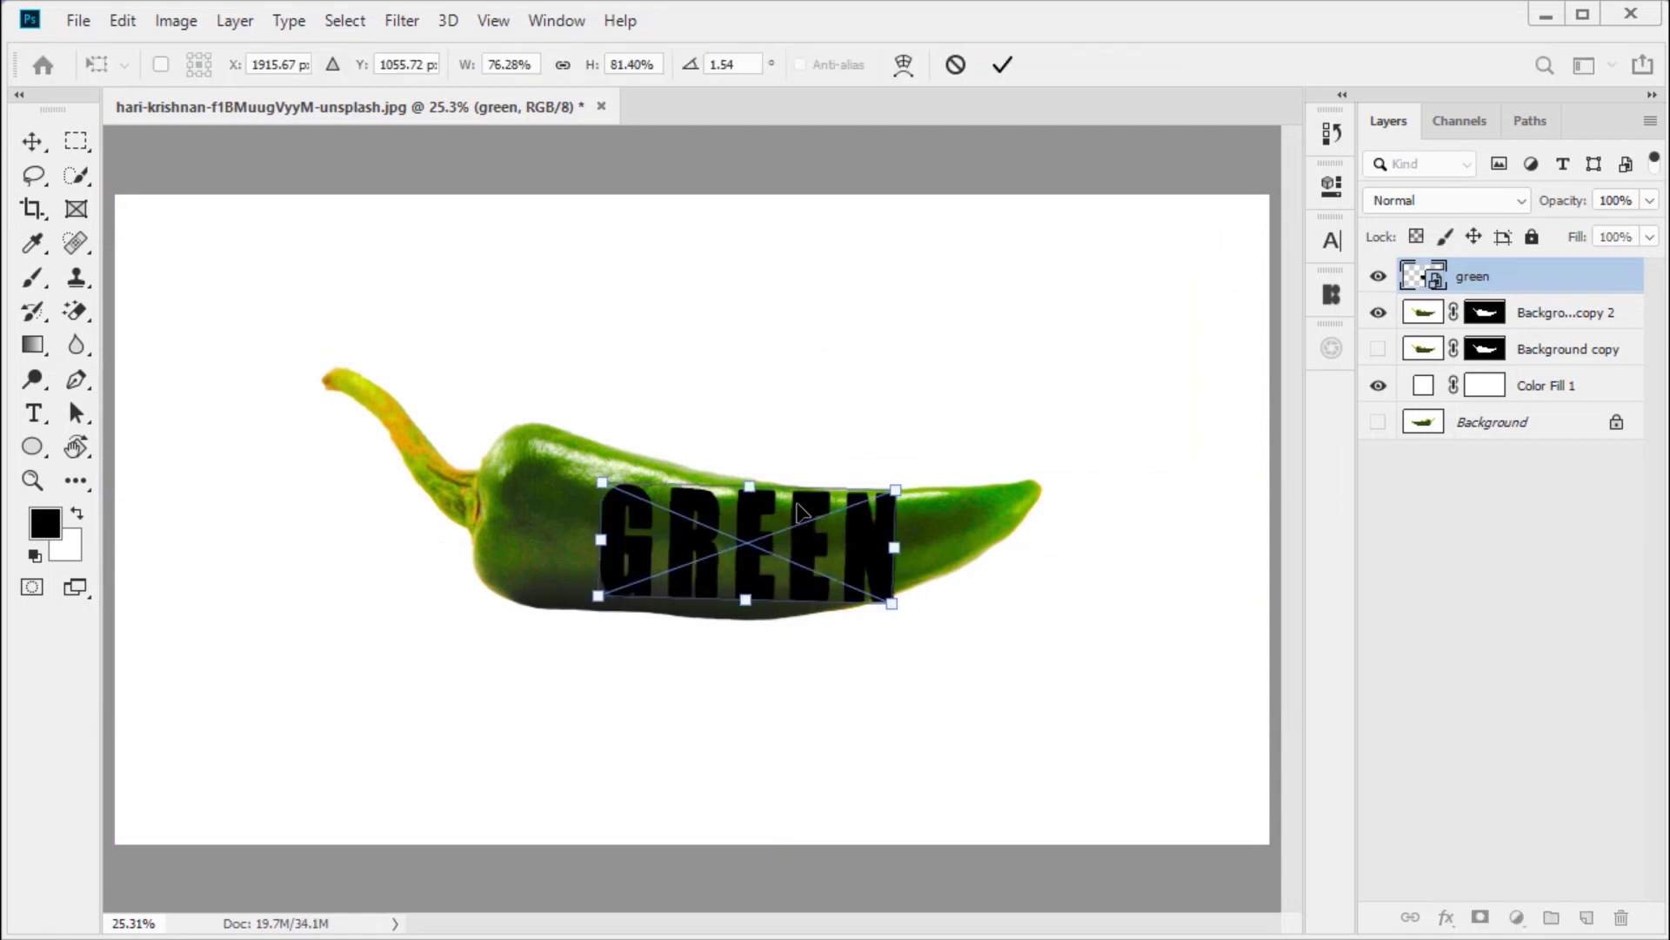
pyautogui.rightClick(792, 514)
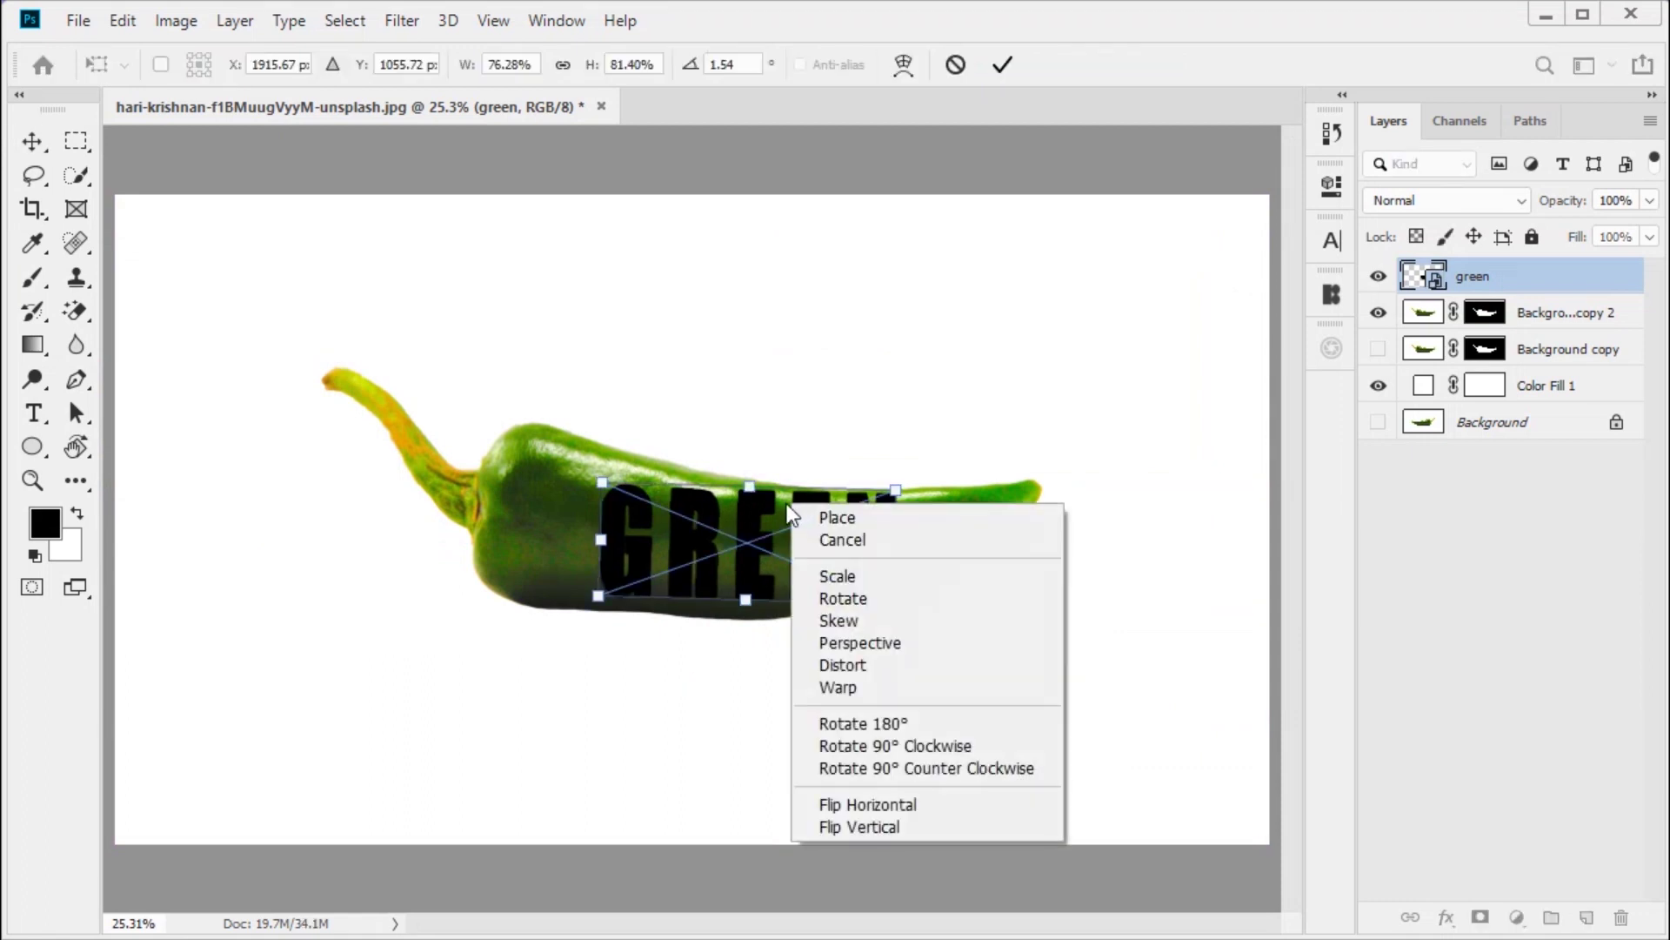
pyautogui.click(896, 687)
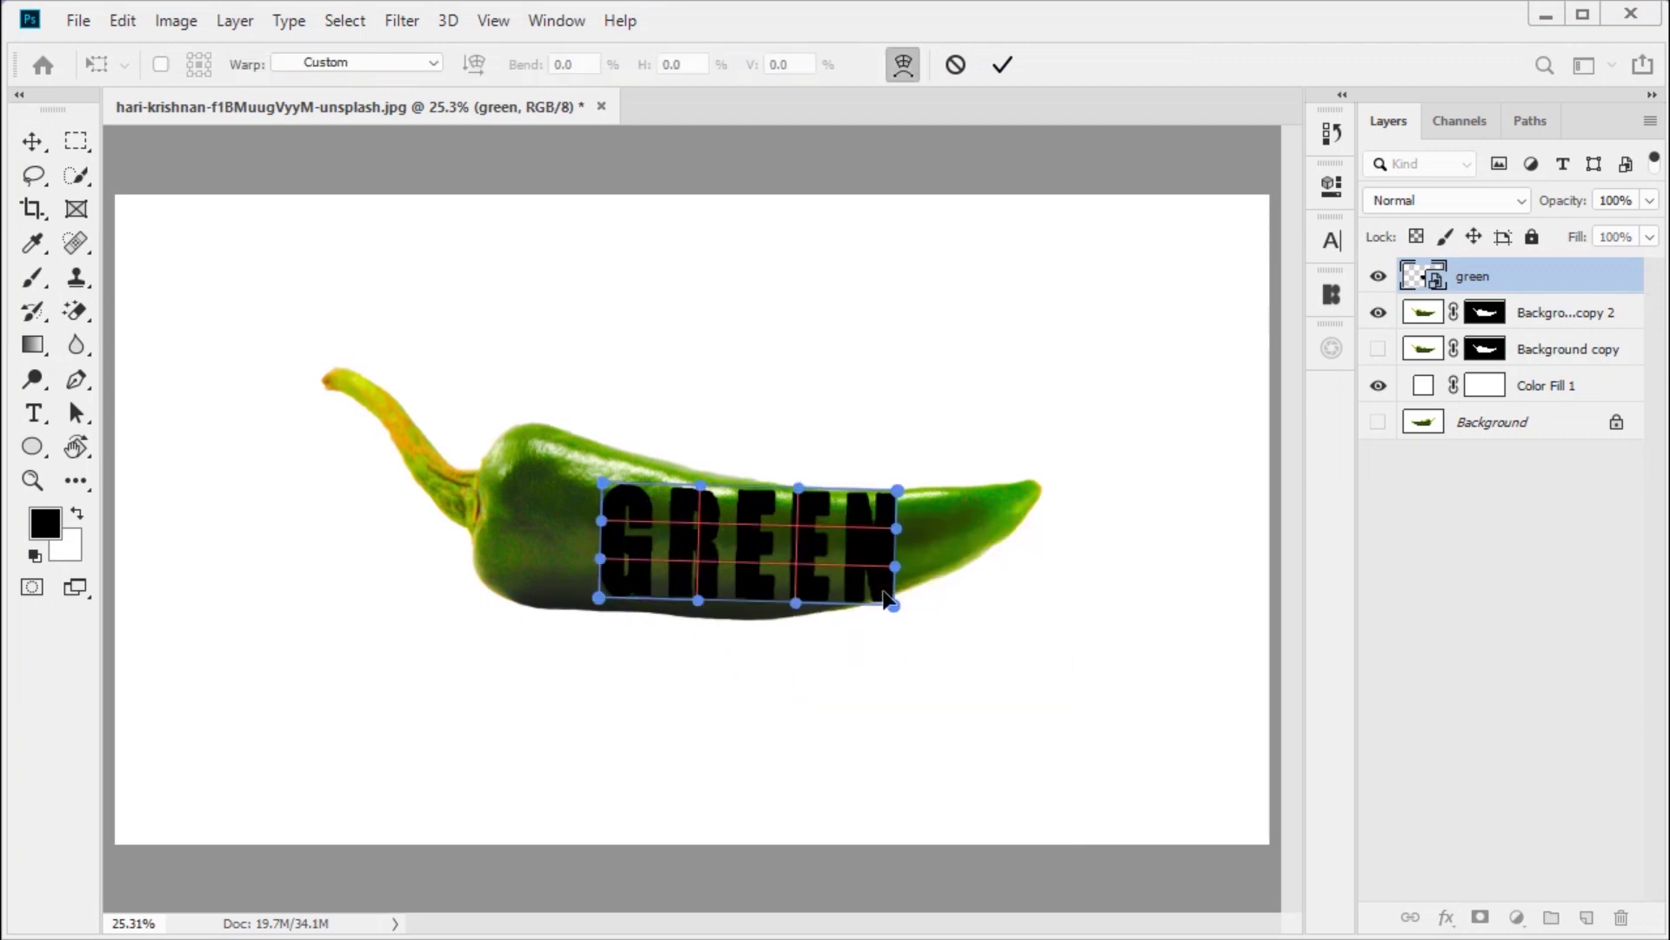
pyautogui.scroll(4, 881, 515)
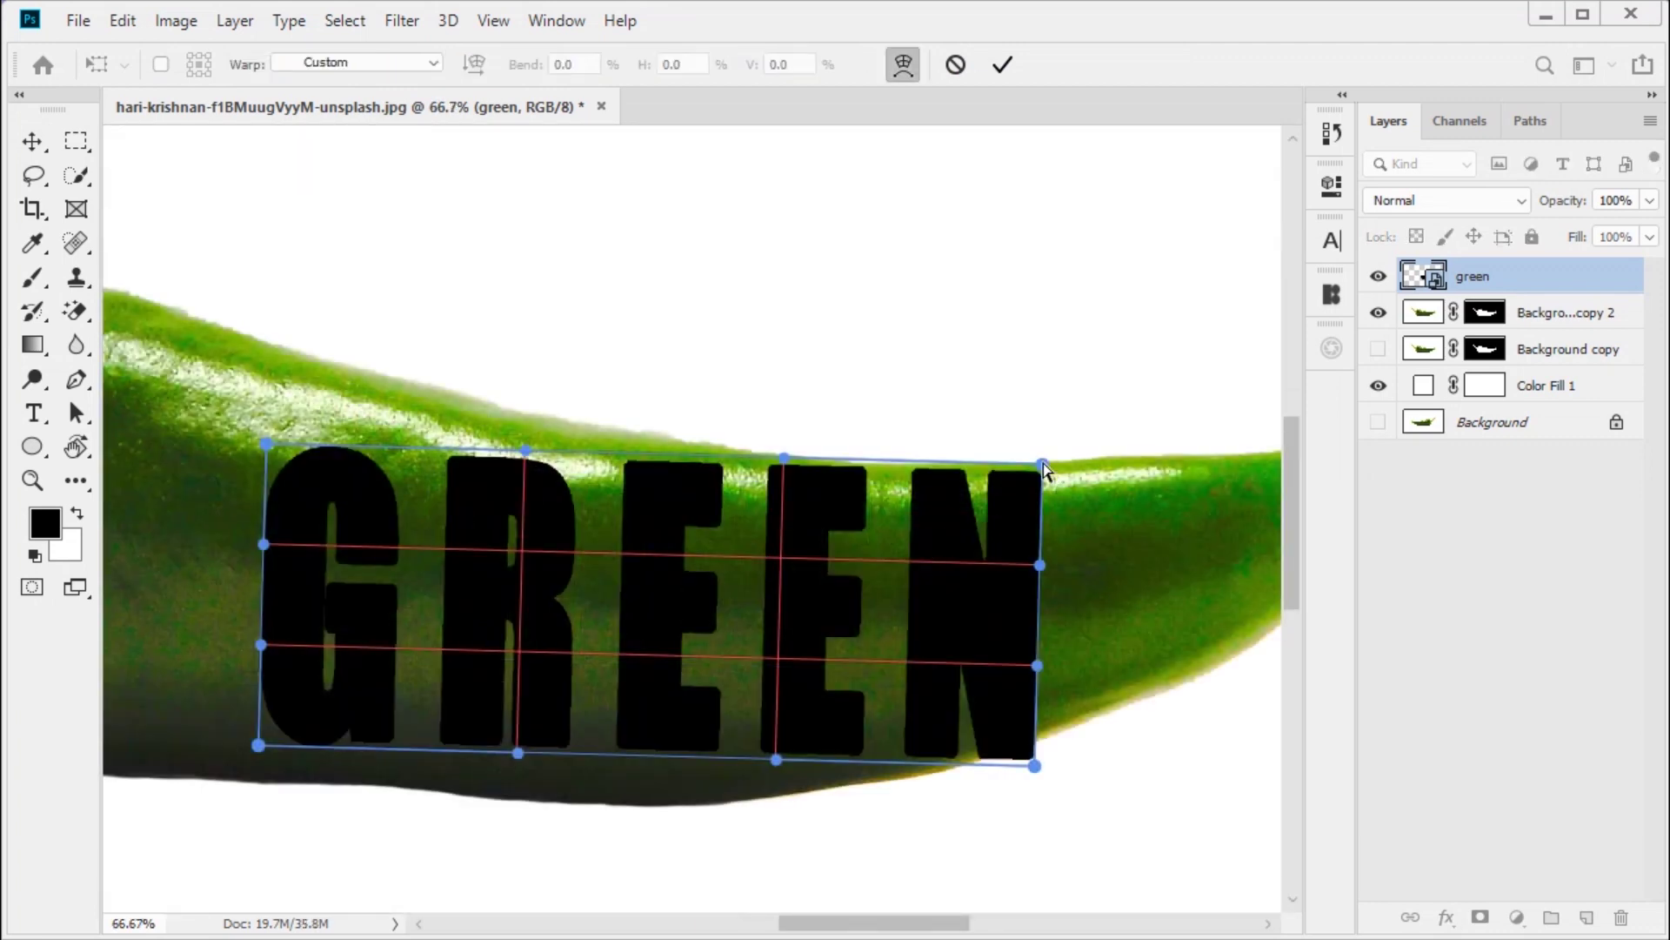
pyautogui.moveTo(1048, 467); pyautogui.dragTo(1055, 462)
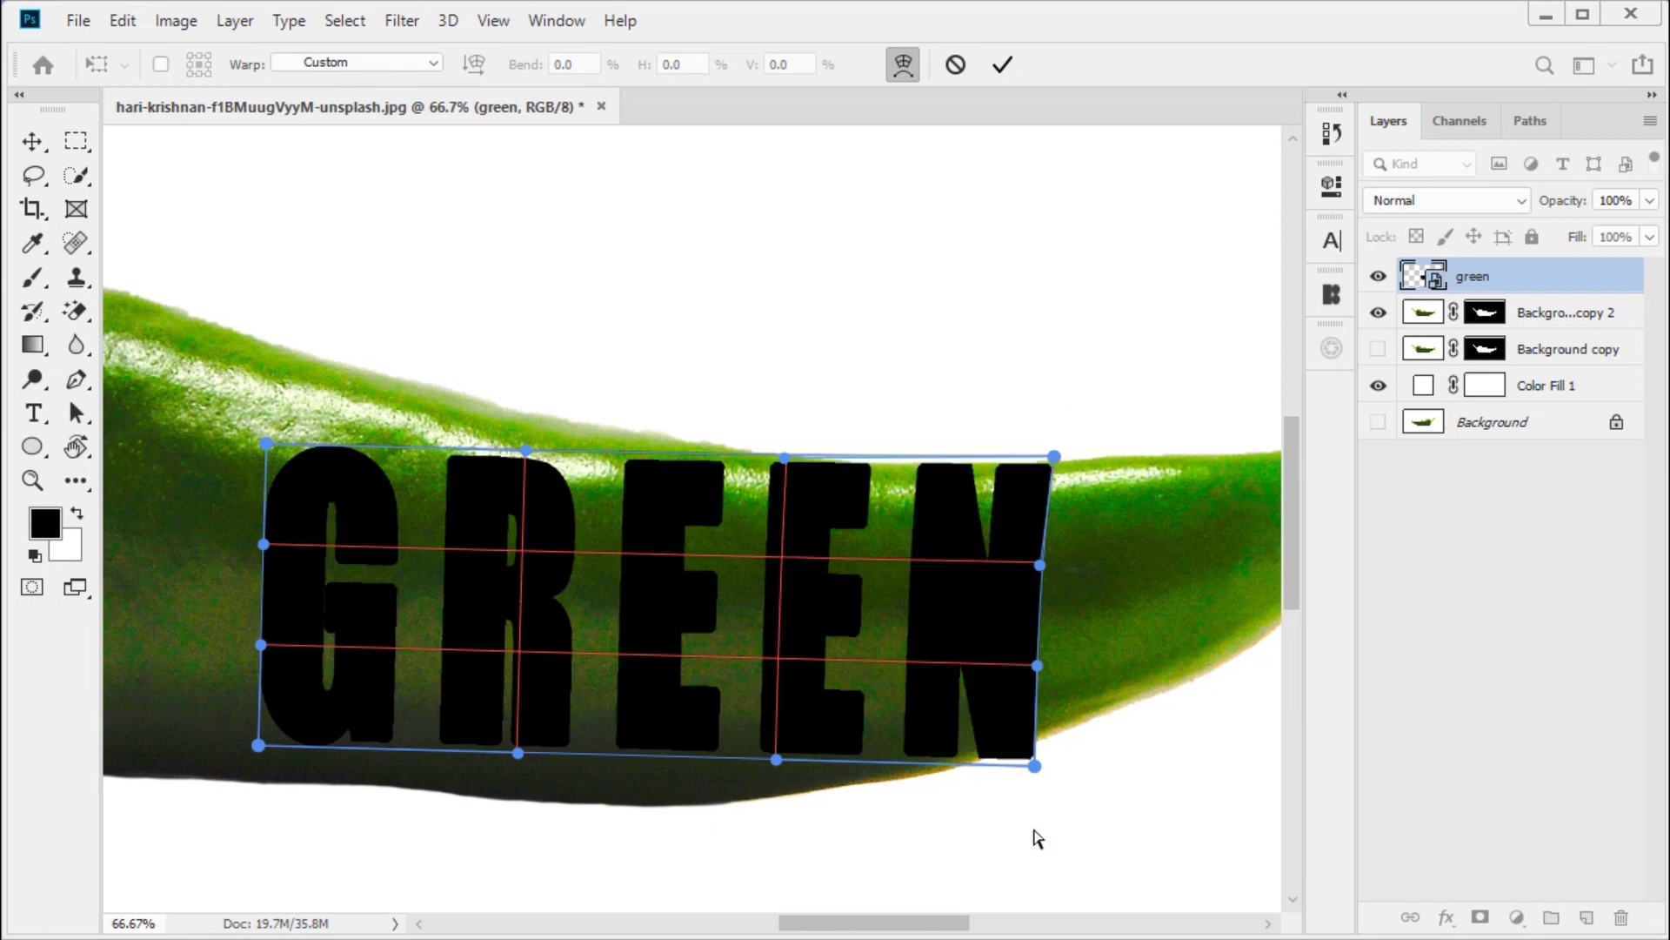
pyautogui.moveTo(1037, 766); pyautogui.dragTo(1037, 748)
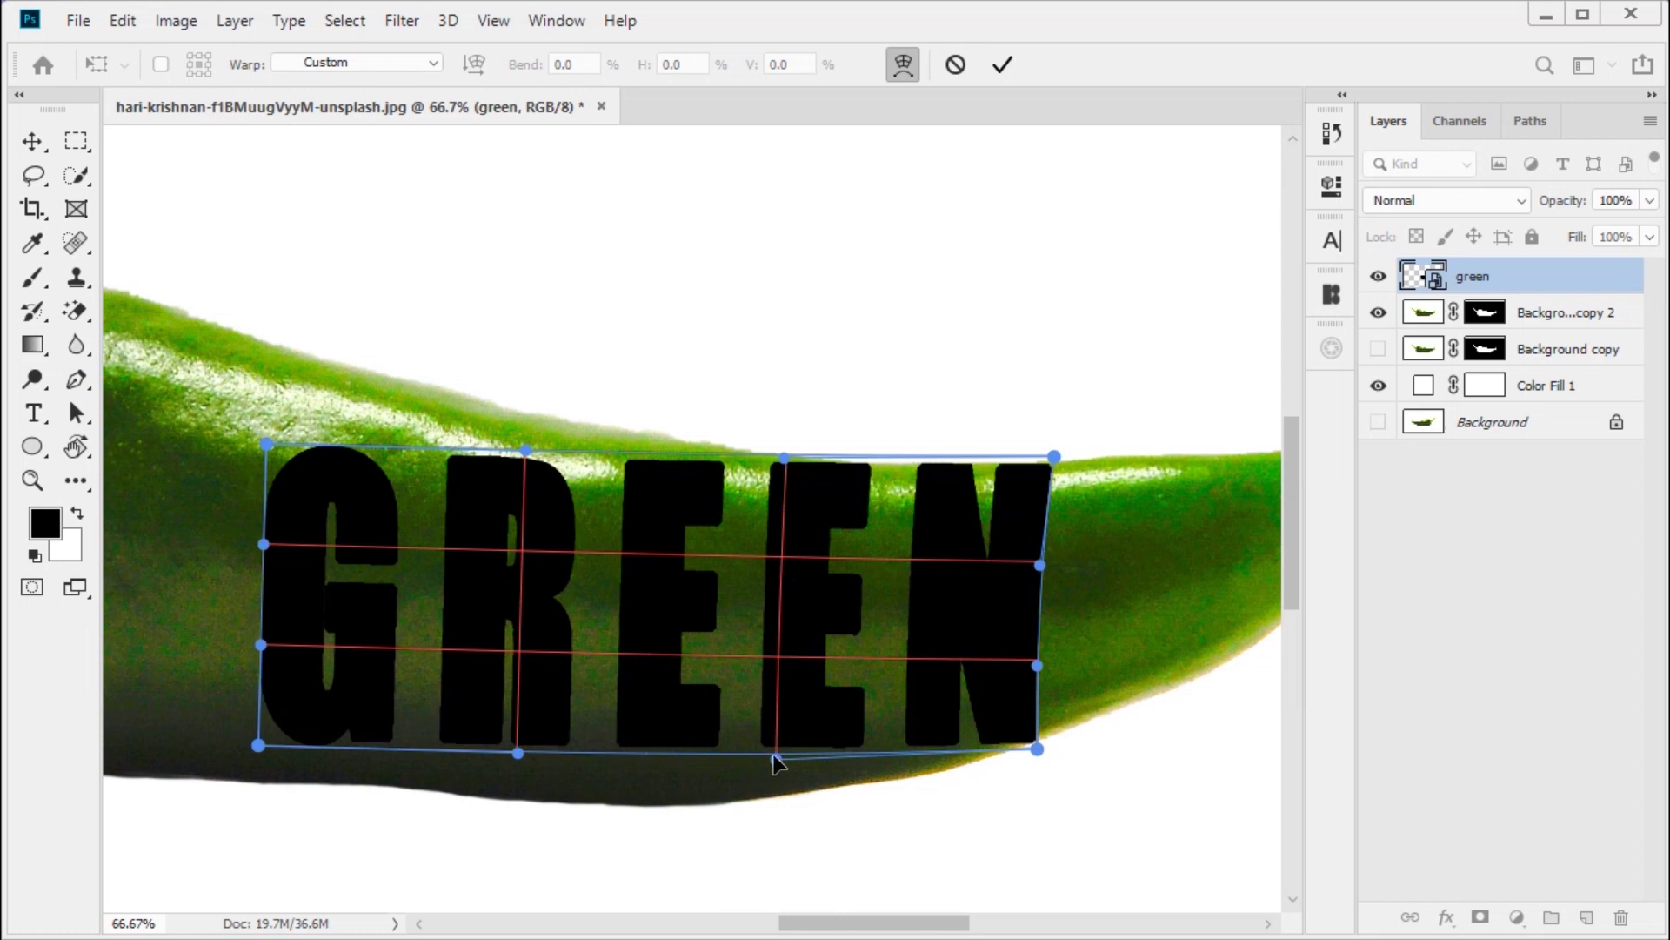
pyautogui.moveTo(777, 762); pyautogui.dragTo(755, 858)
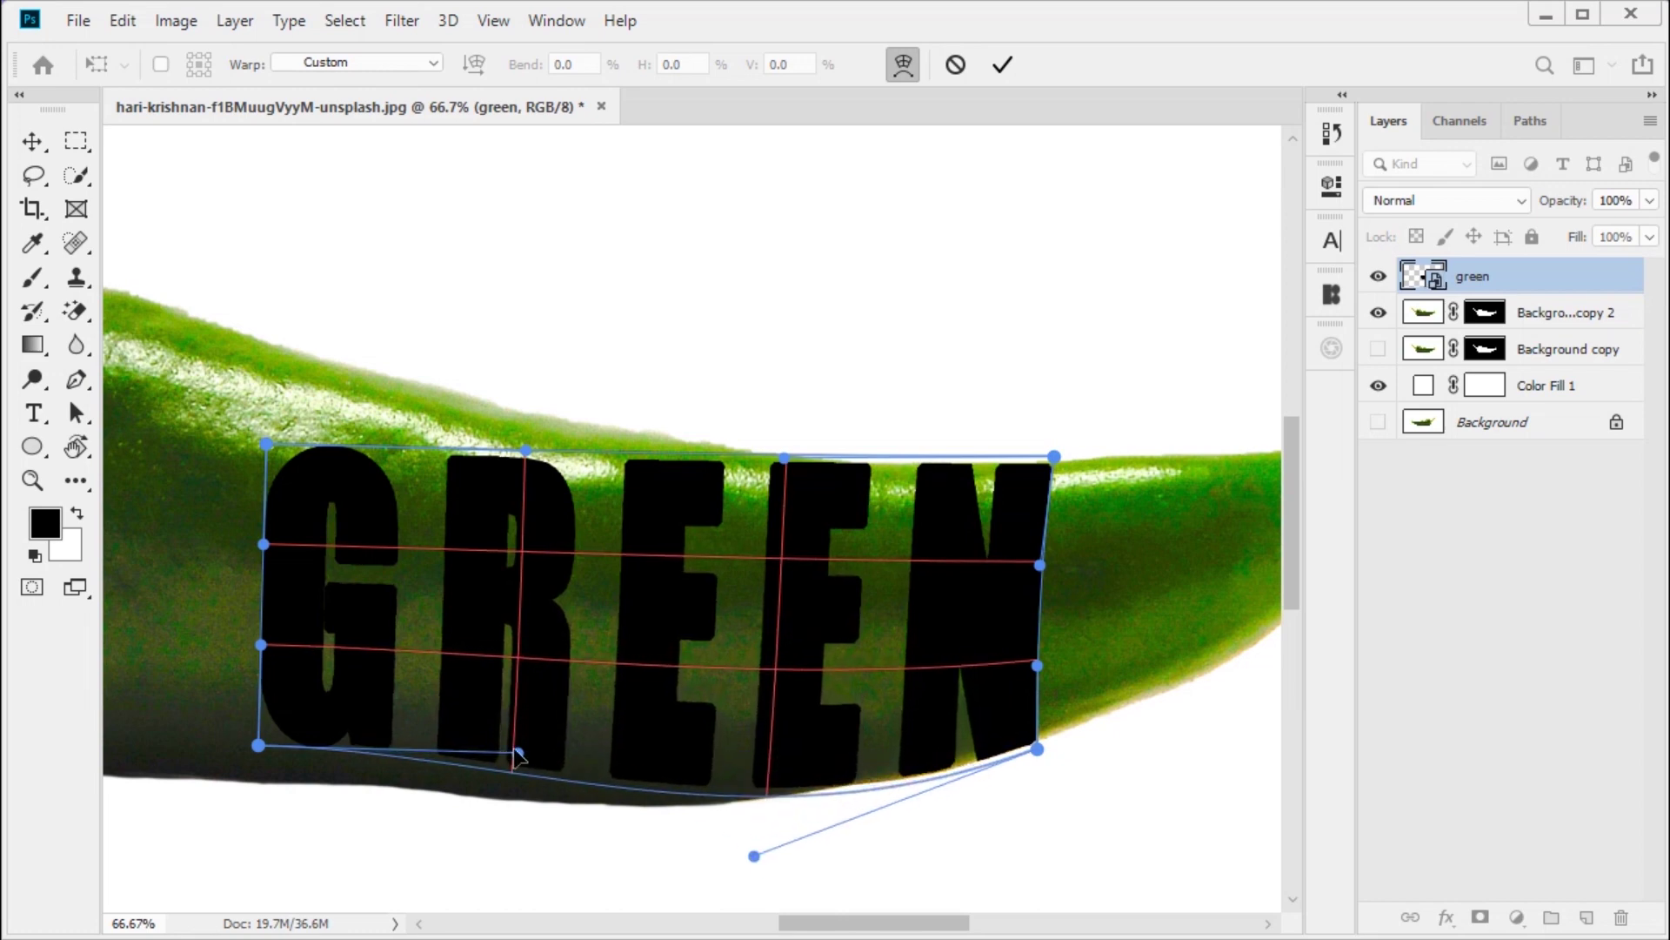
pyautogui.moveTo(516, 751); pyautogui.dragTo(476, 818)
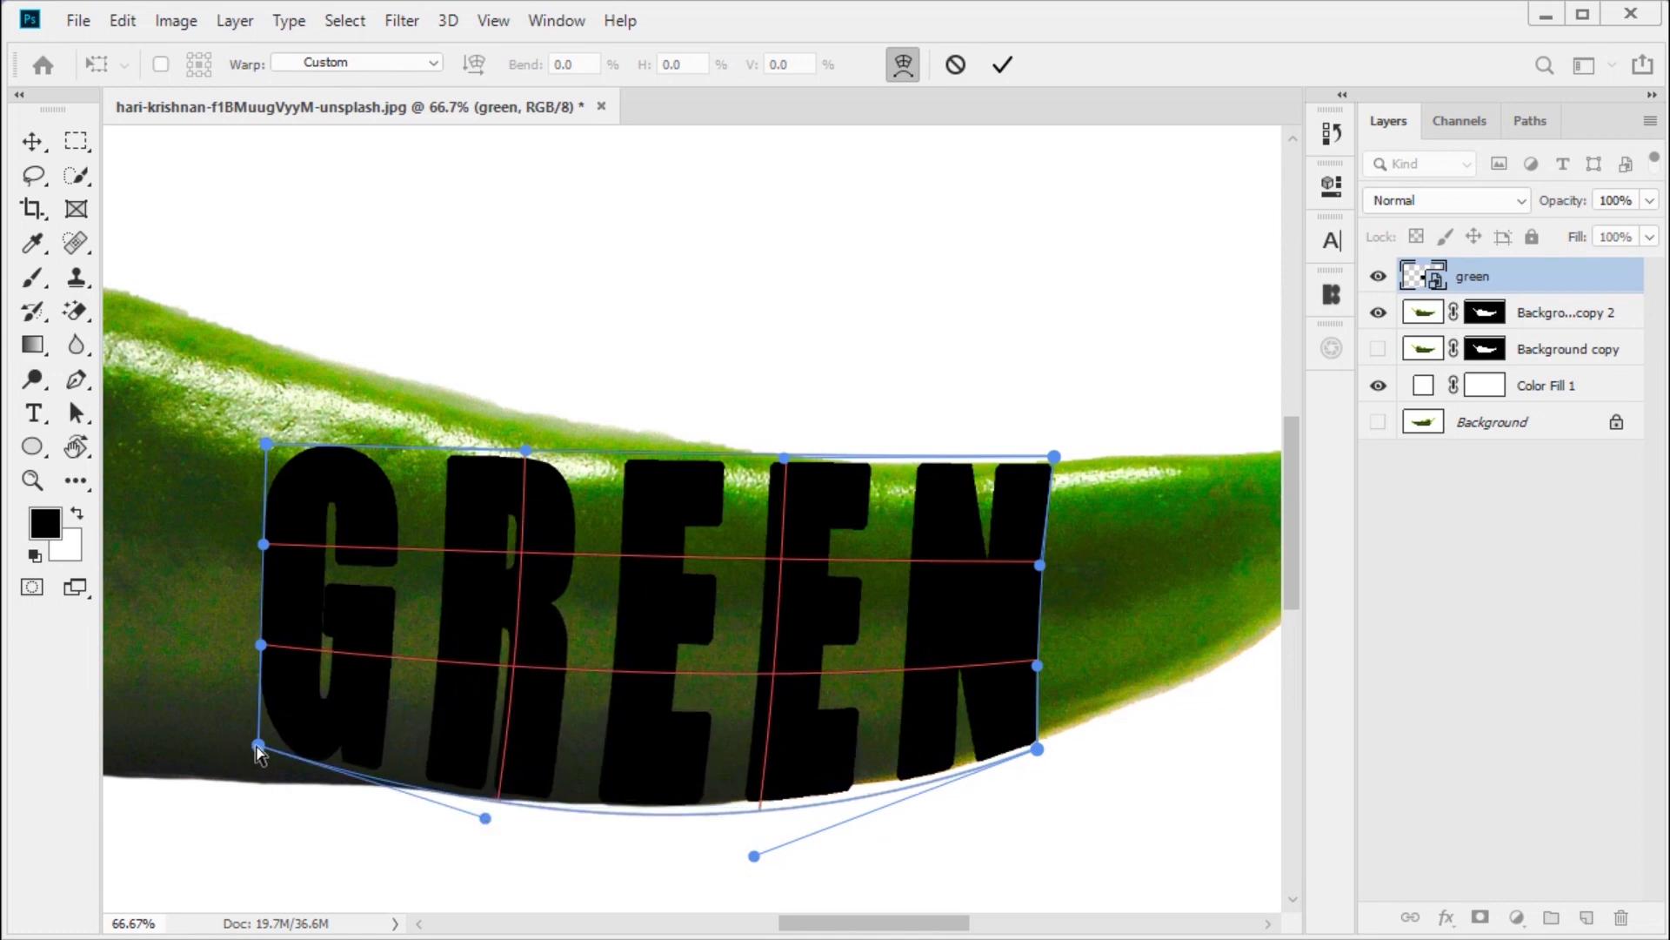
pyautogui.moveTo(259, 750); pyautogui.dragTo(251, 779)
# Step: Raise the warp's upper-left corner, bend the upper edge along the chili's contour, refine the curves and apply the warp
pyautogui.moveTo(275, 441); pyautogui.dragTo(275, 338)
pyautogui.moveTo(268, 547); pyautogui.dragTo(276, 546)
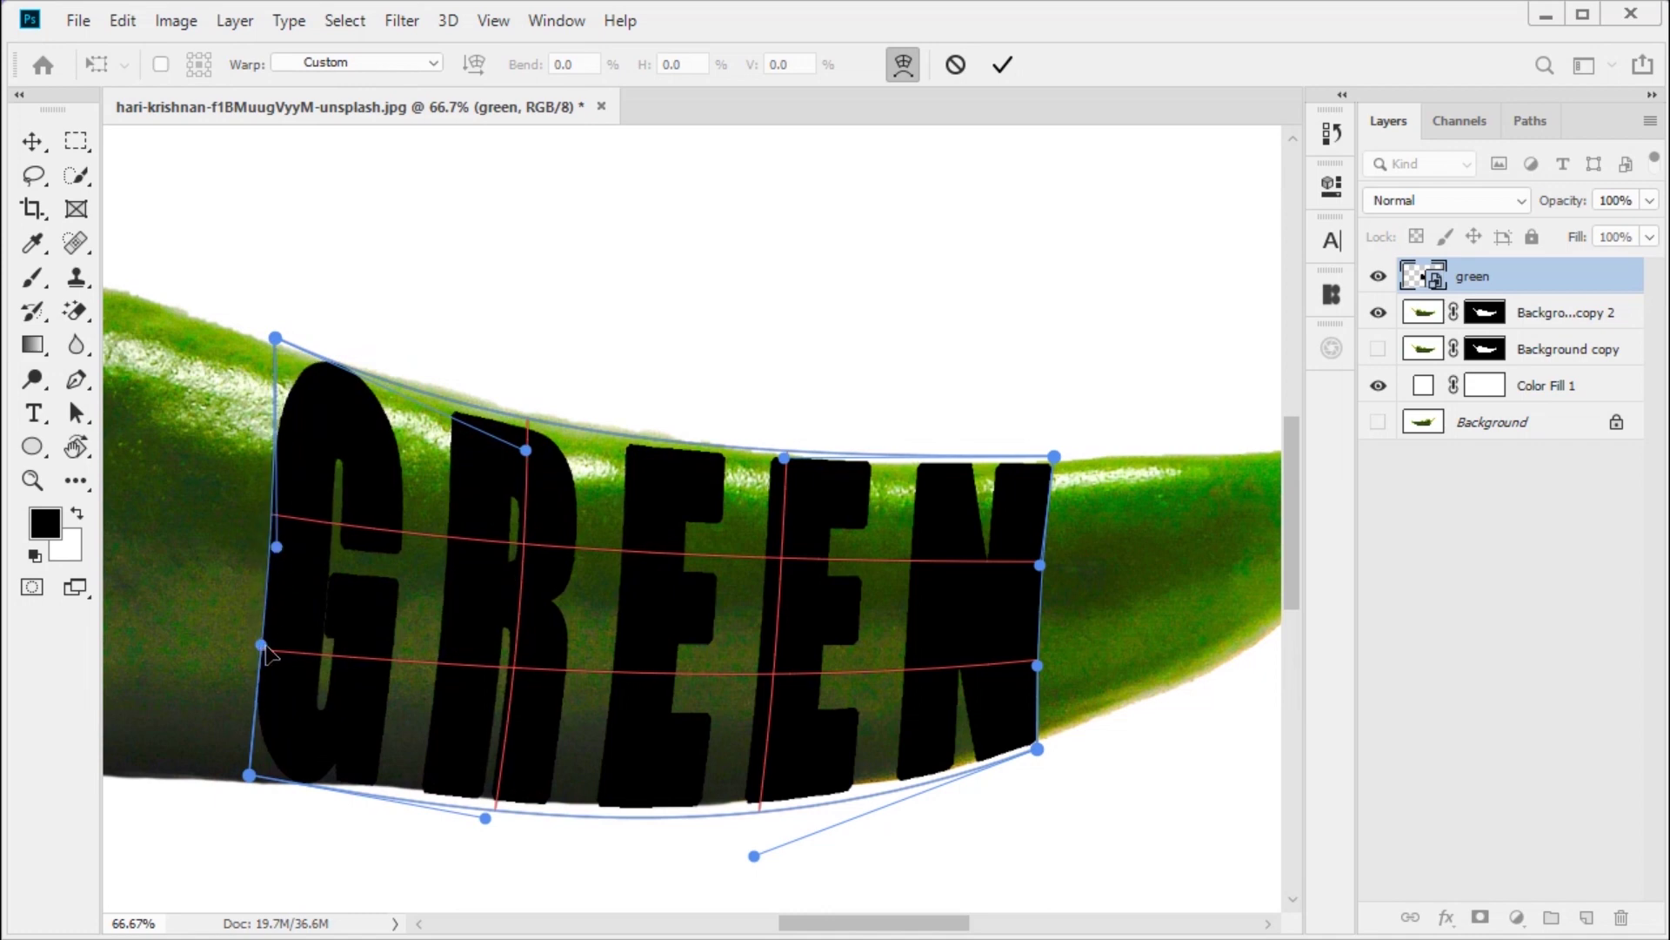
pyautogui.moveTo(265, 645); pyautogui.dragTo(271, 648)
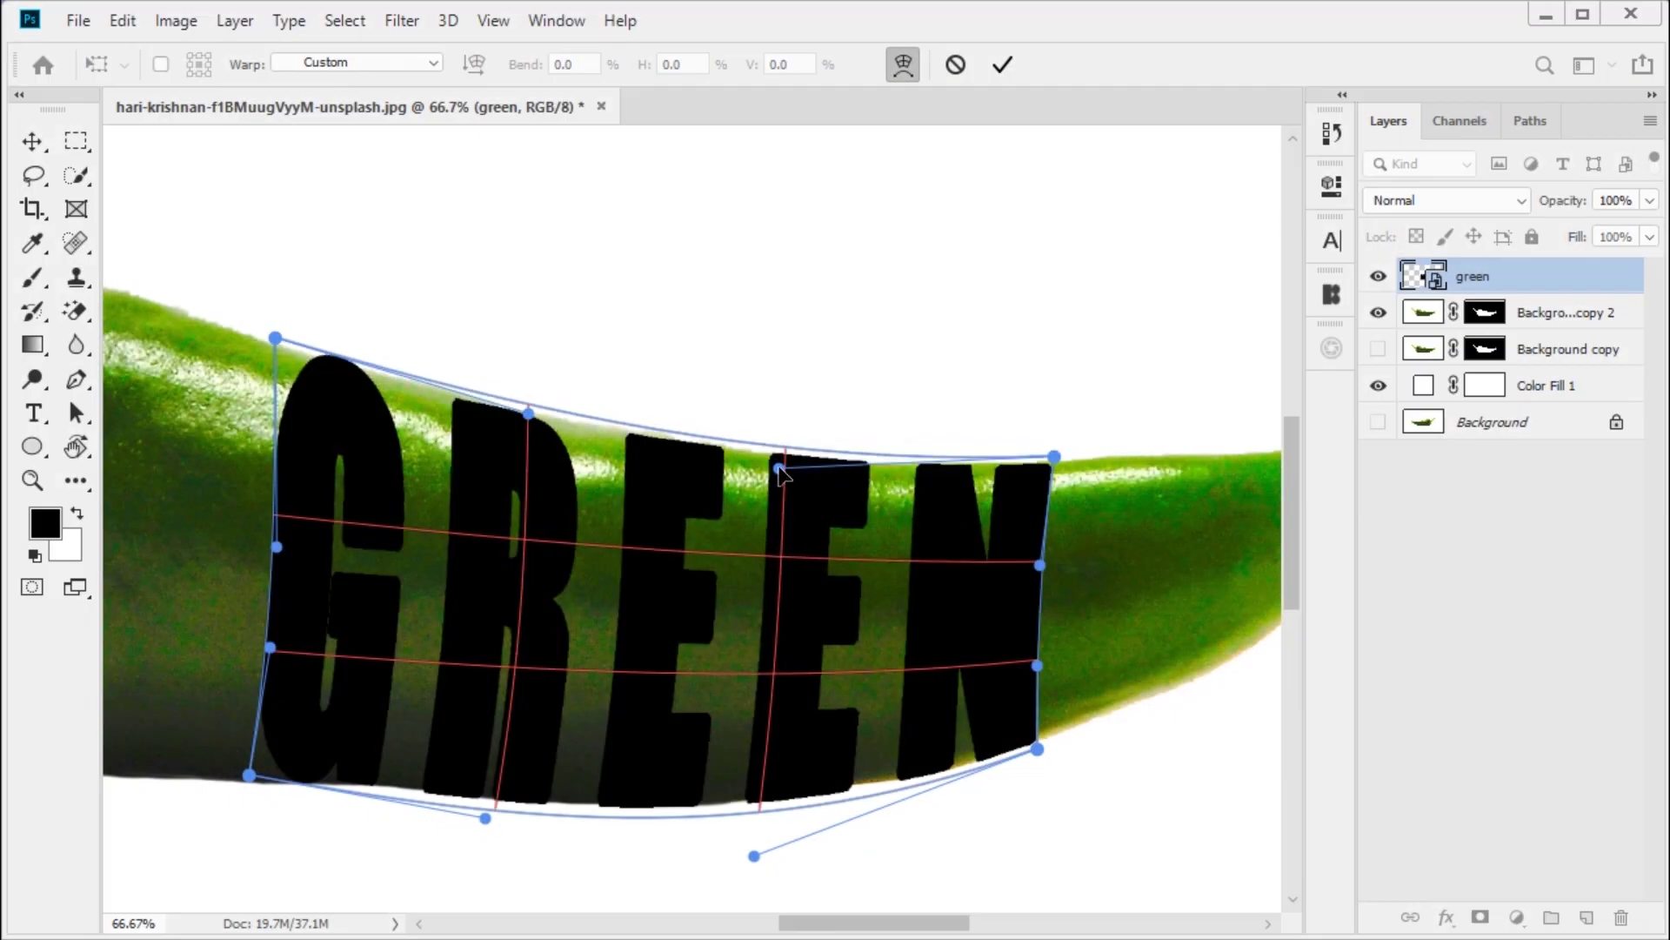
pyautogui.moveTo(1054, 457); pyautogui.dragTo(1058, 454)
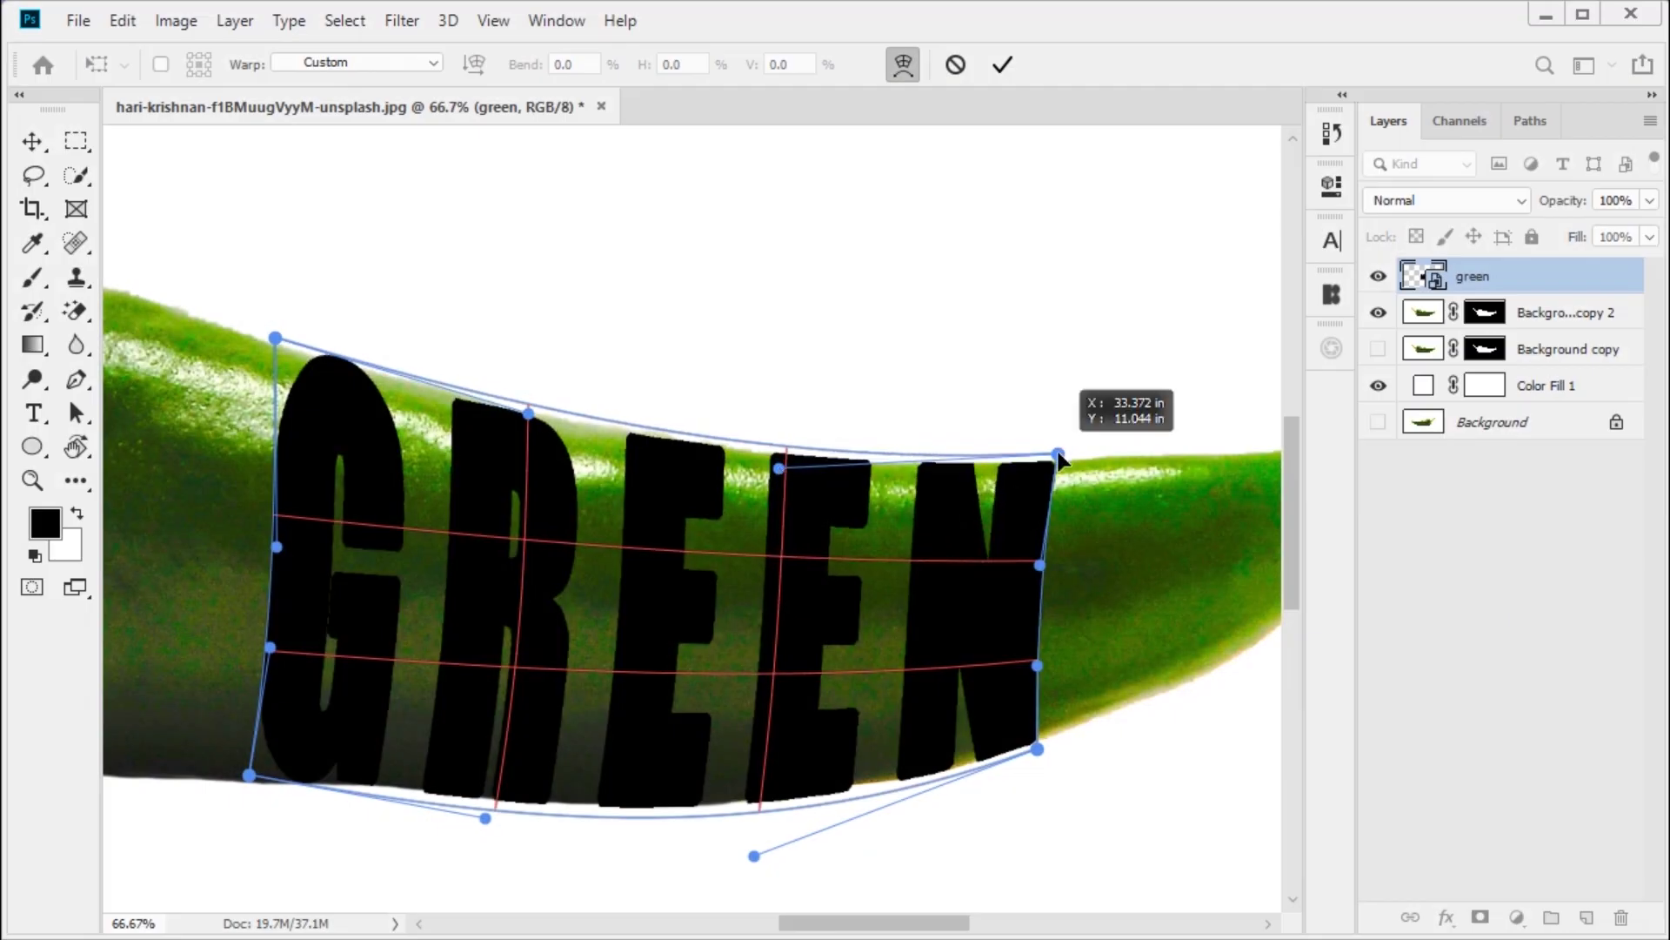
pyautogui.moveTo(528, 413); pyautogui.dragTo(533, 411)
pyautogui.moveTo(486, 818); pyautogui.dragTo(486, 814)
pyautogui.moveTo(754, 857); pyautogui.dragTo(758, 855)
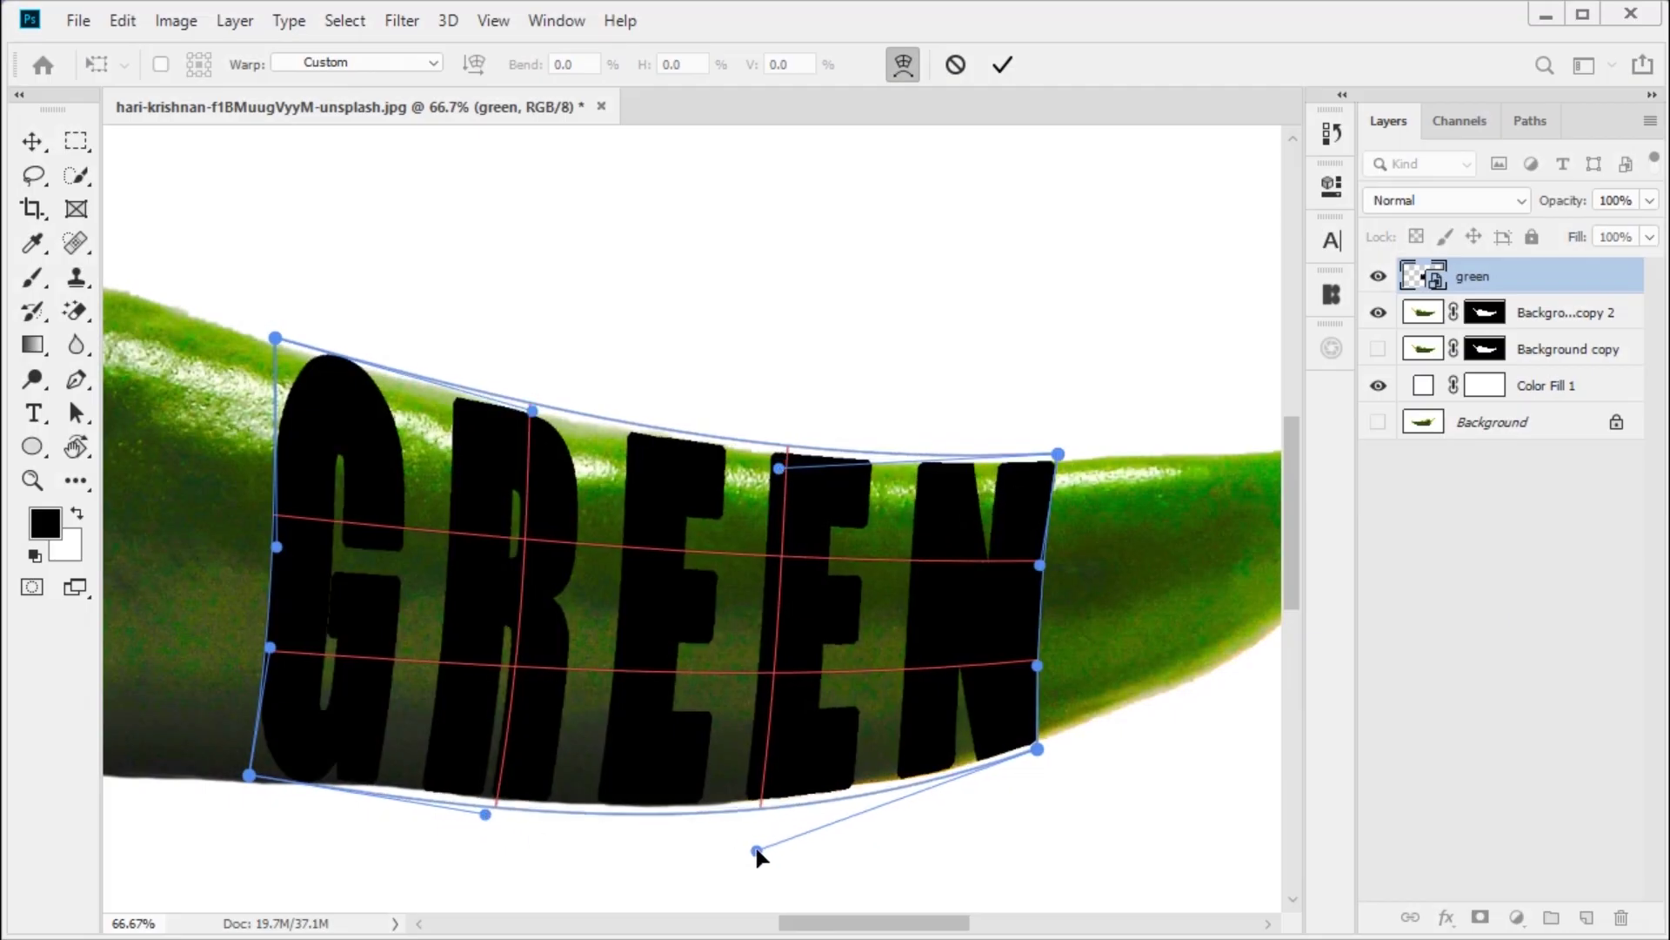
pyautogui.moveTo(503, 535); pyautogui.dragTo(683, 765)
pyautogui.click(1002, 64)
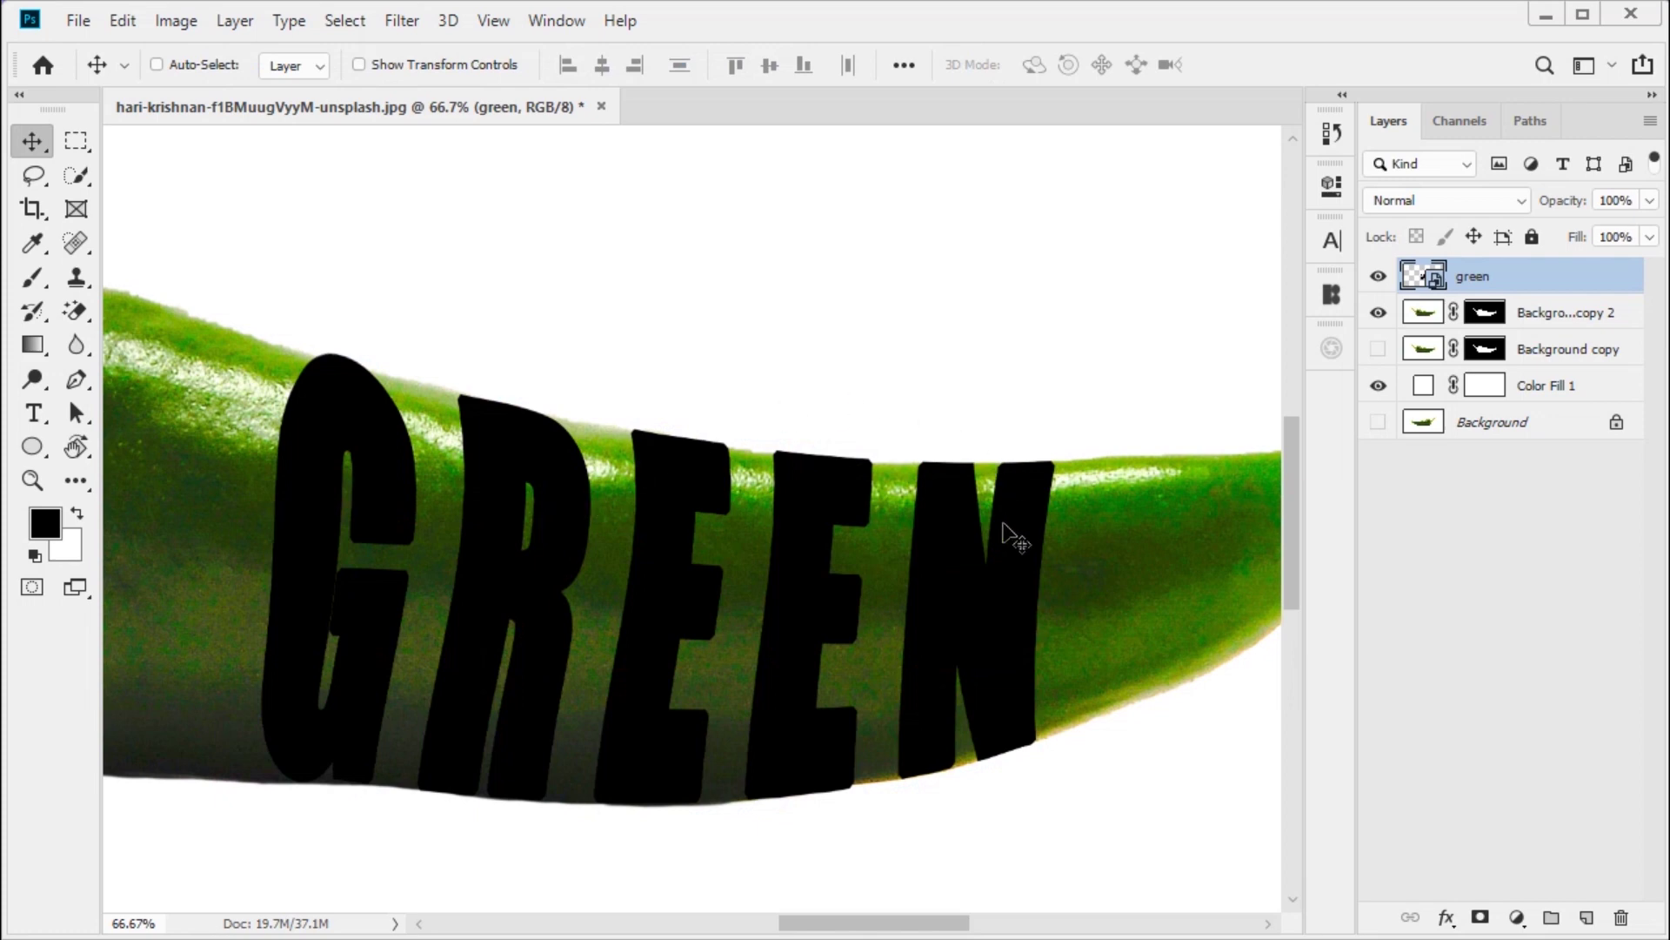
pyautogui.hotkey('ctrl', '0')
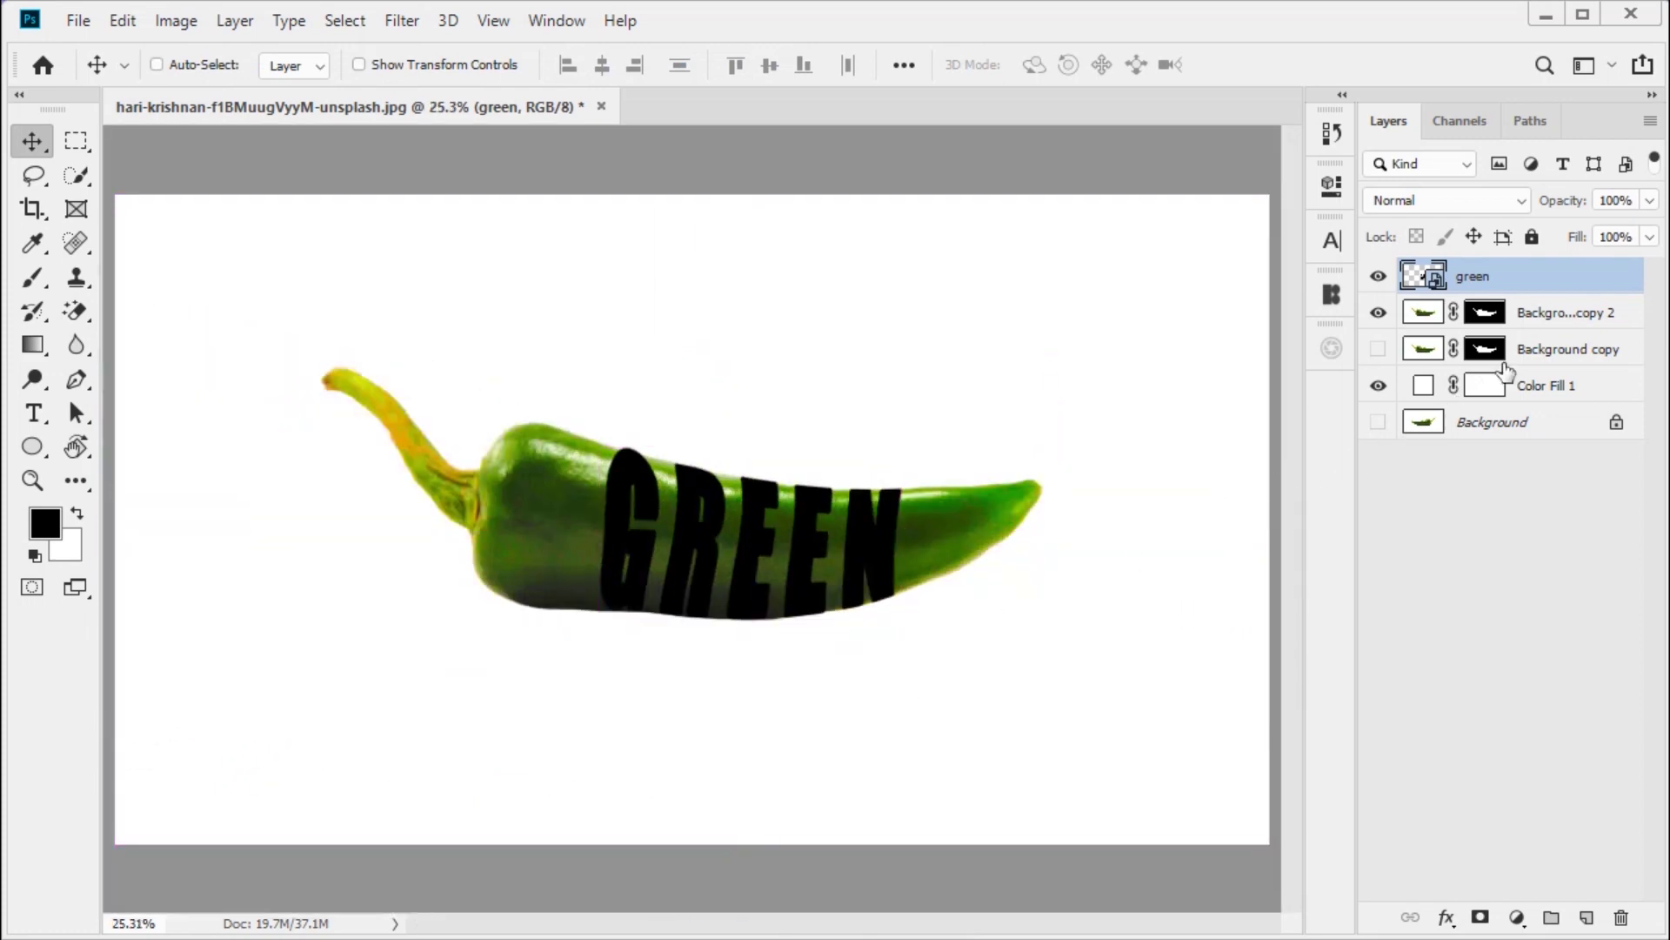
# Step: Move the Background copy 2 layer above the green layer and clip it to the text
pyautogui.moveTo(1555, 325); pyautogui.dragTo(1553, 263)
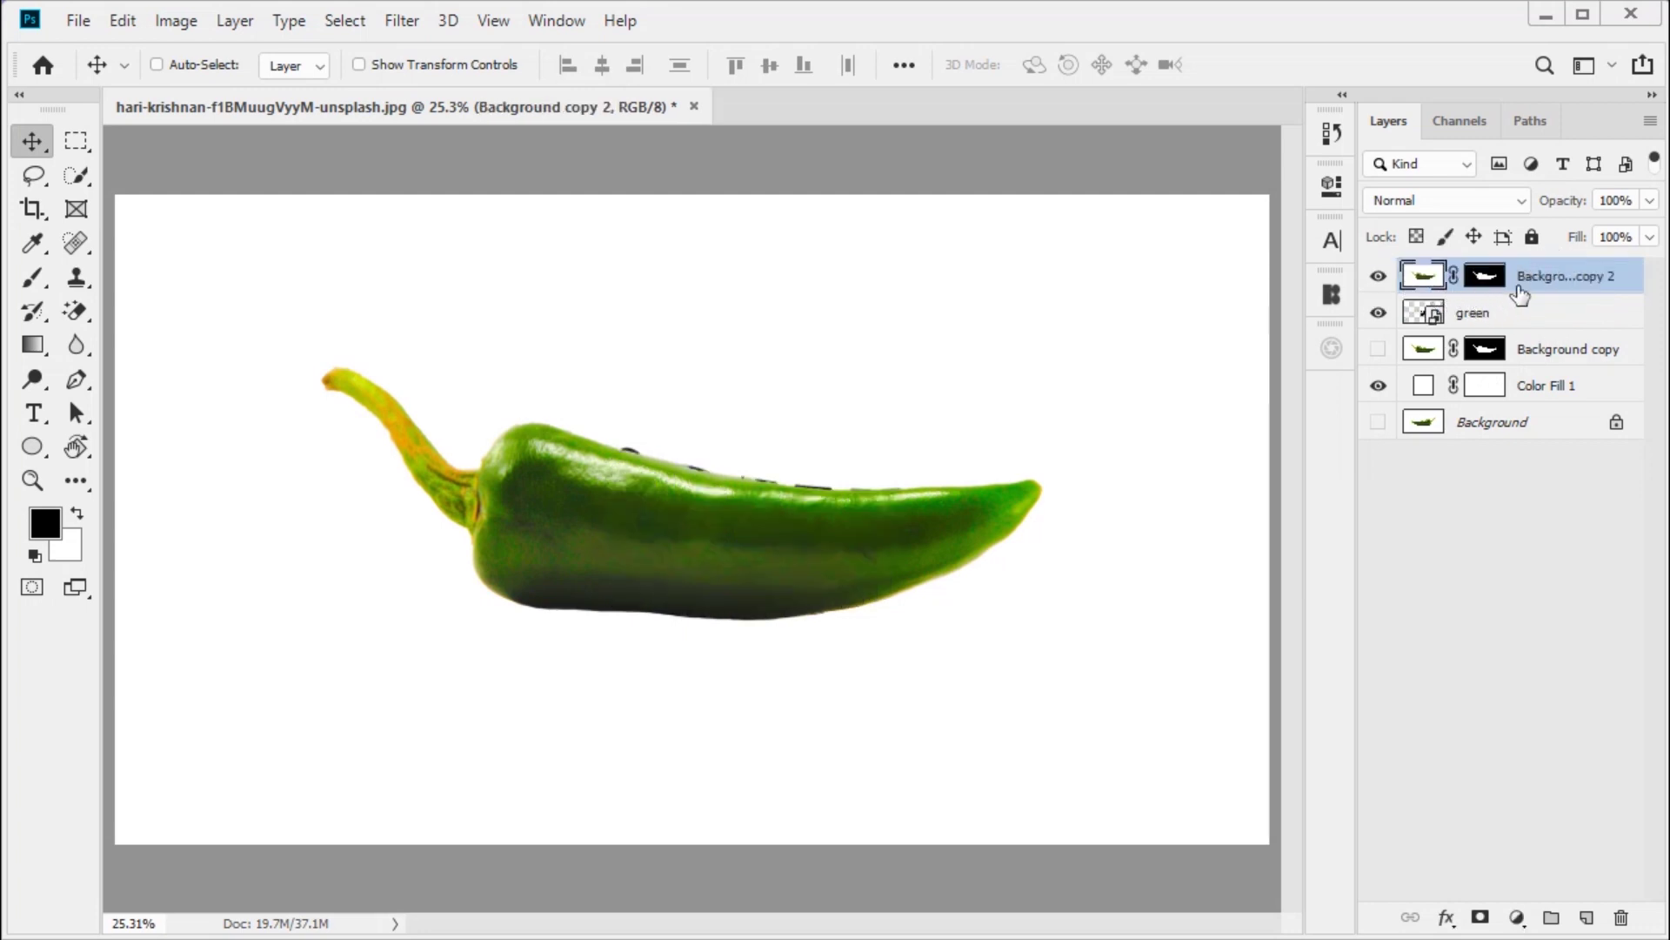
pyautogui.keyDown('alt'); pyautogui.click(1493, 292); pyautogui.keyUp('alt')
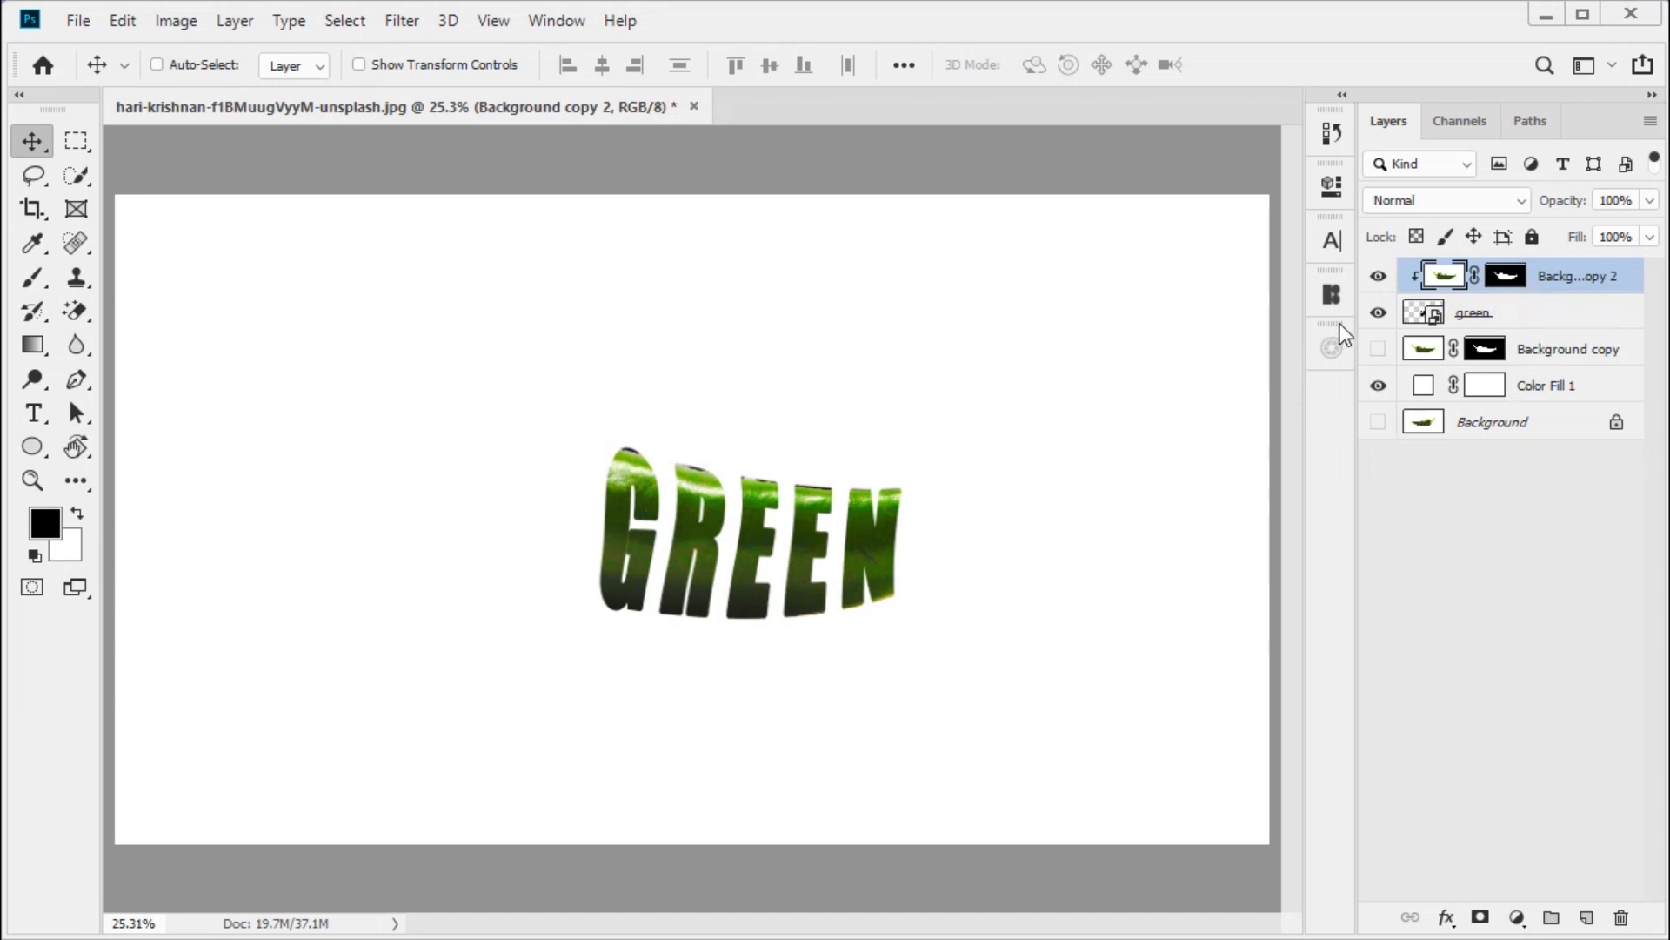
# Step: Reduce the green layer's height to about 80% and pull its lower-right corner up slightly to fit the letters inside the chili texture
pyautogui.scroll(5, 783, 483)
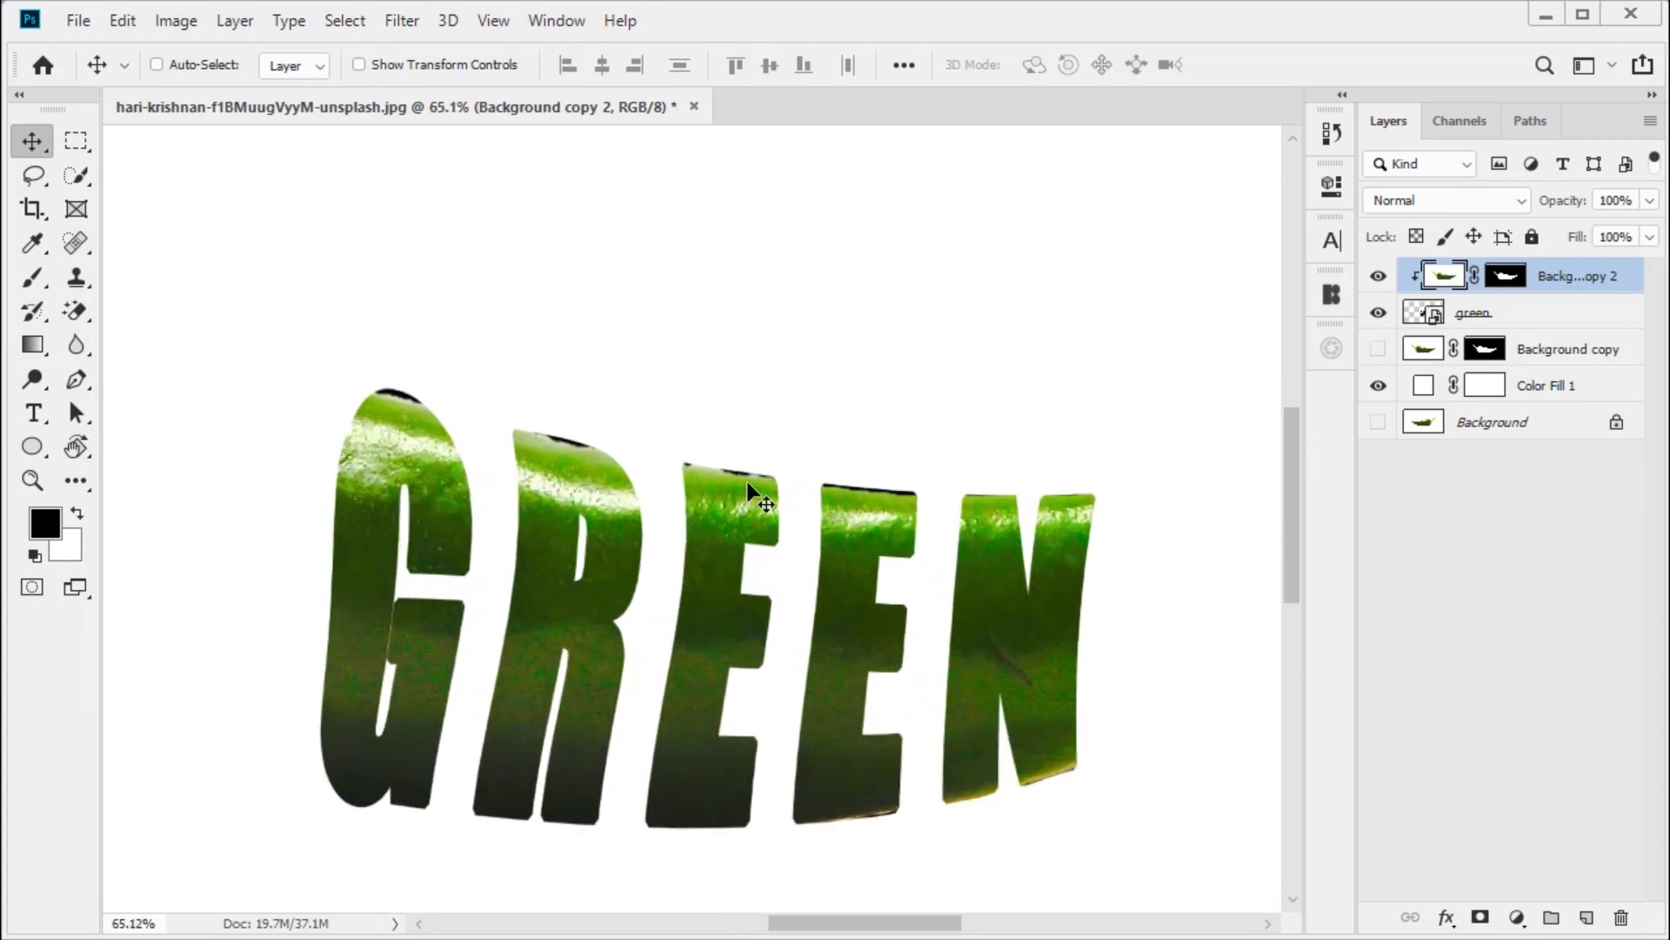
pyautogui.scroll(3, 750, 489)
pyautogui.scroll(-2, 857, 495)
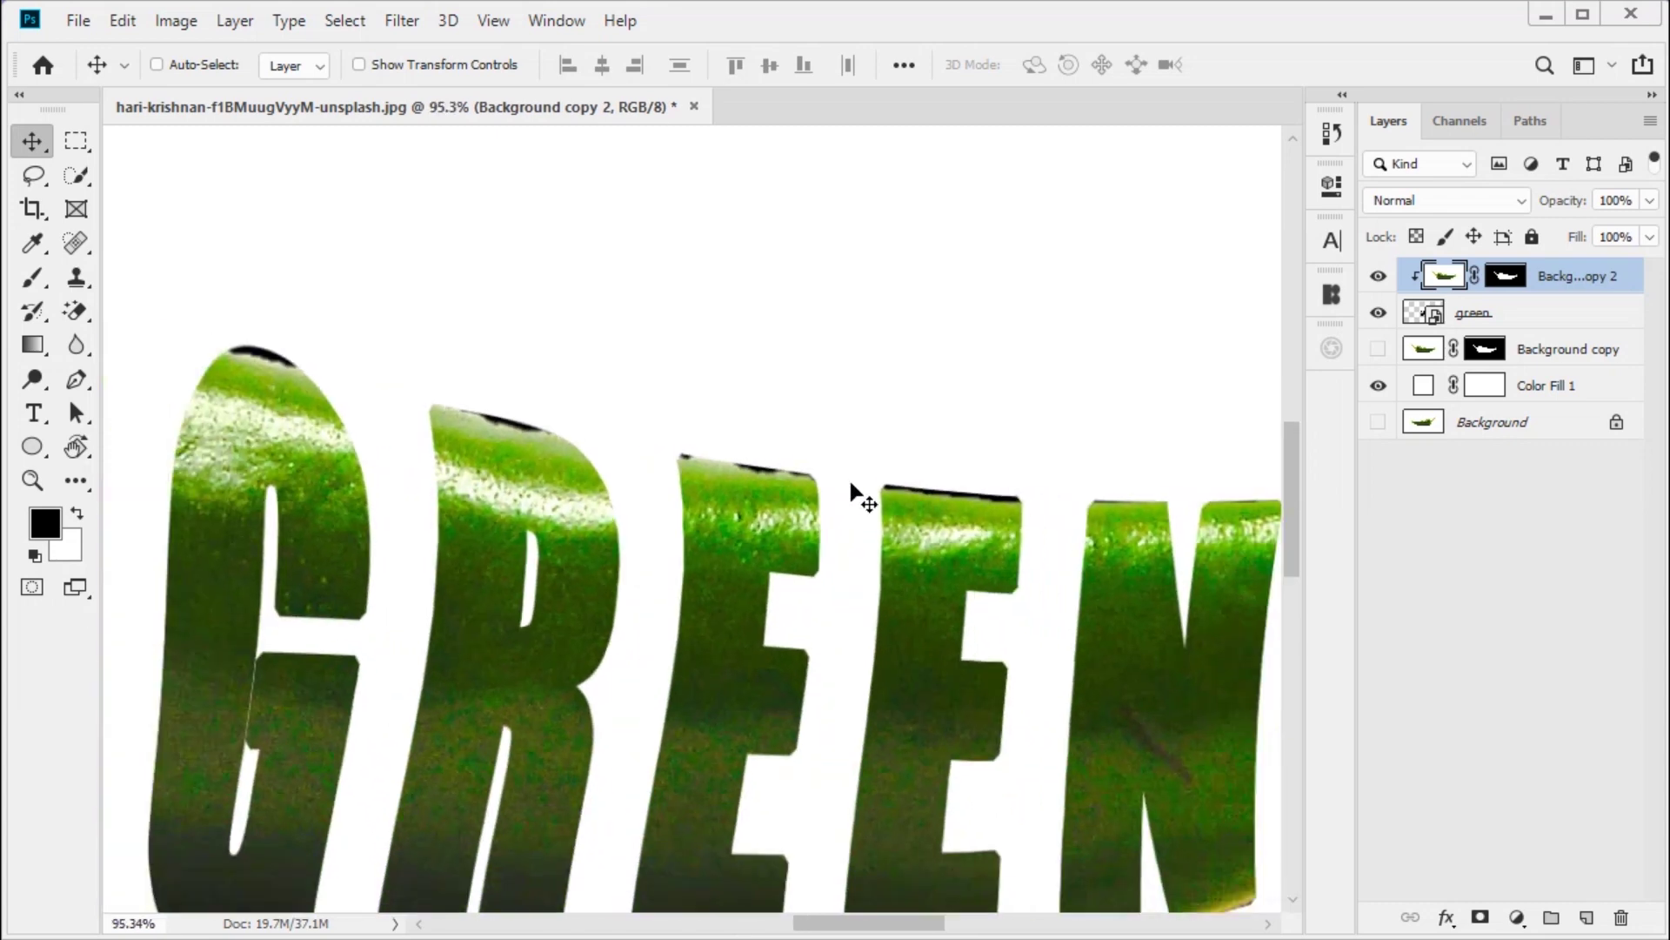
pyautogui.click(1552, 323)
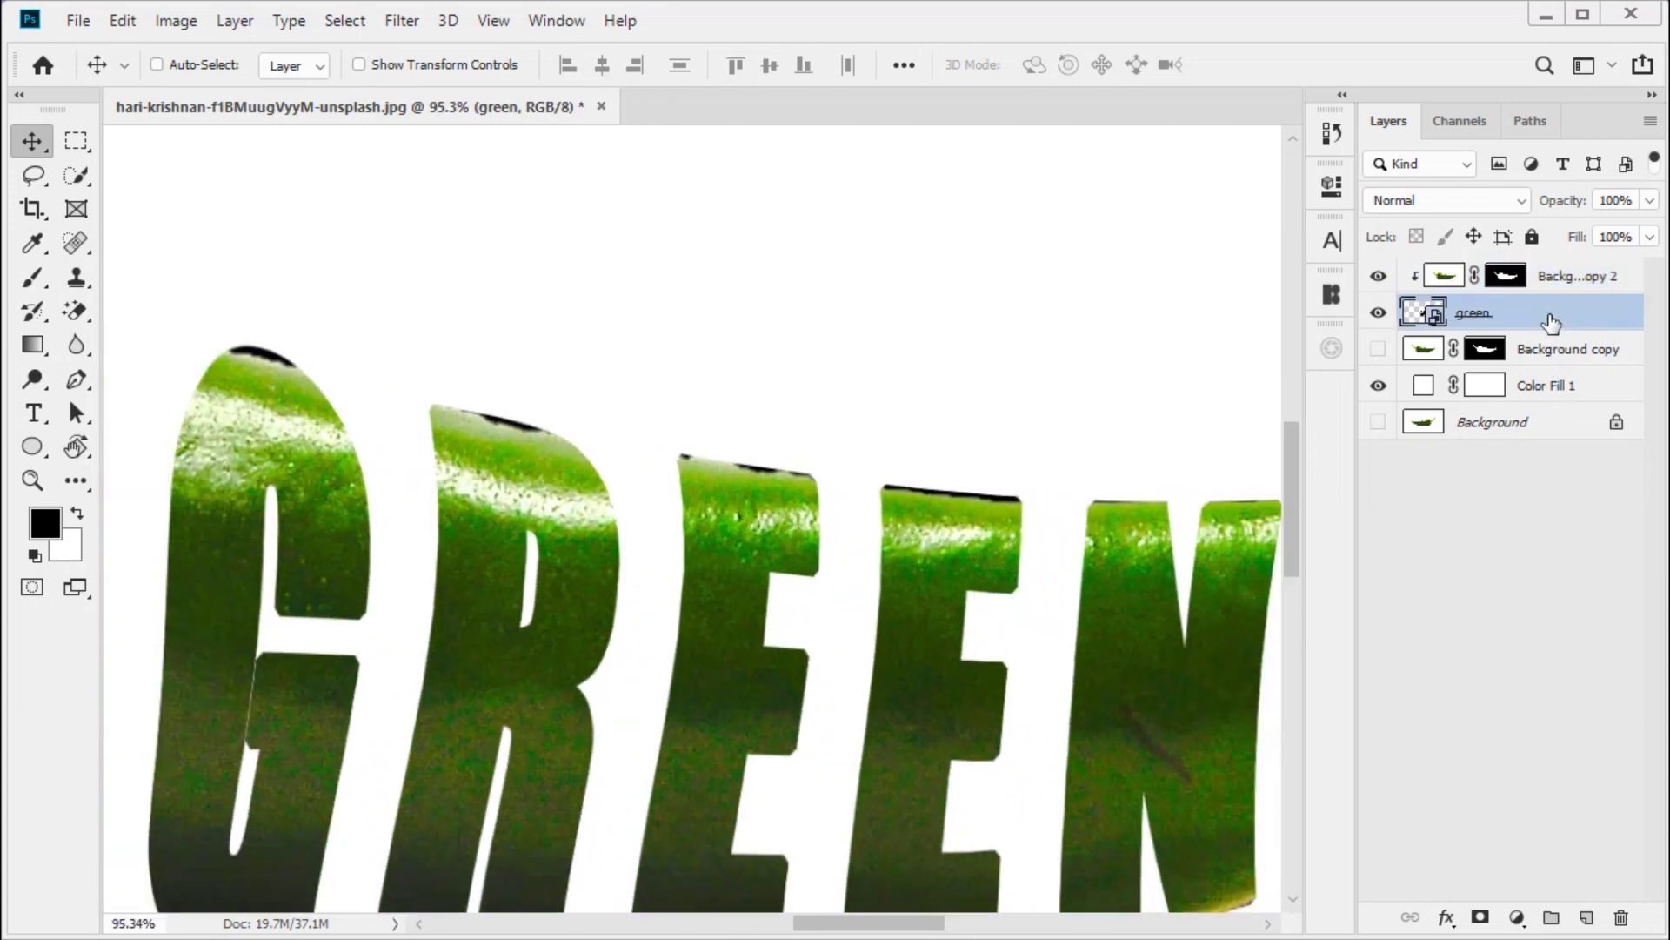
pyautogui.hotkey('ctrl', 't')
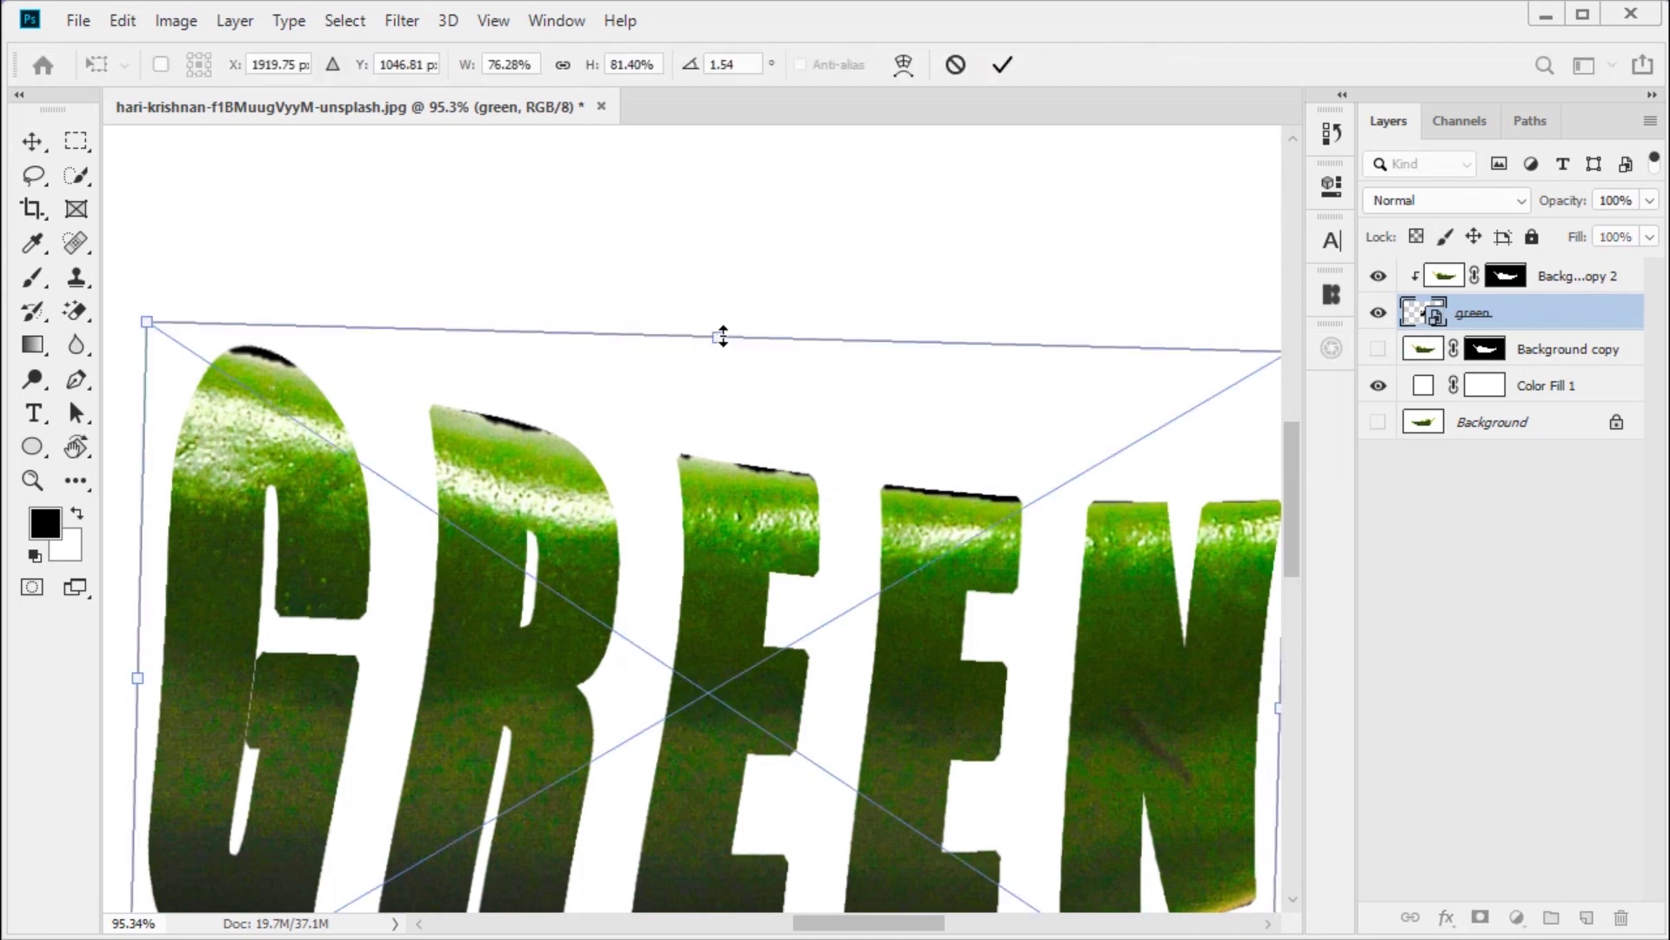
pyautogui.moveTo(722, 337); pyautogui.dragTo(720, 348)
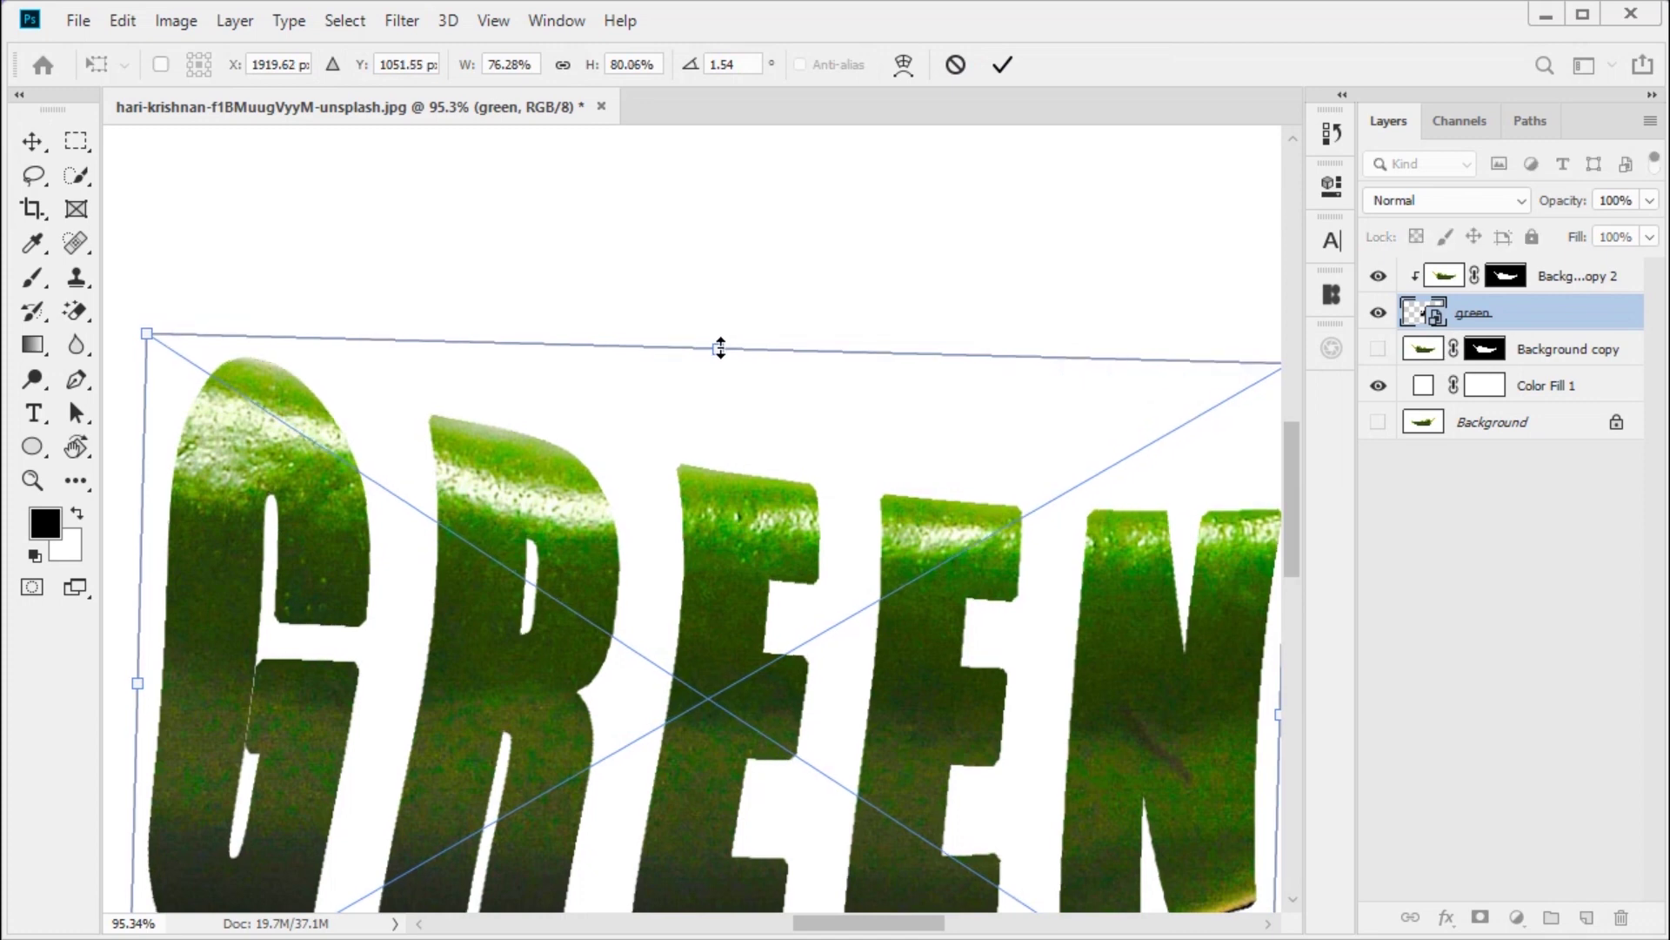
pyautogui.scroll(-1, 743, 422)
pyautogui.moveTo(807, 471); pyautogui.dragTo(766, 449)
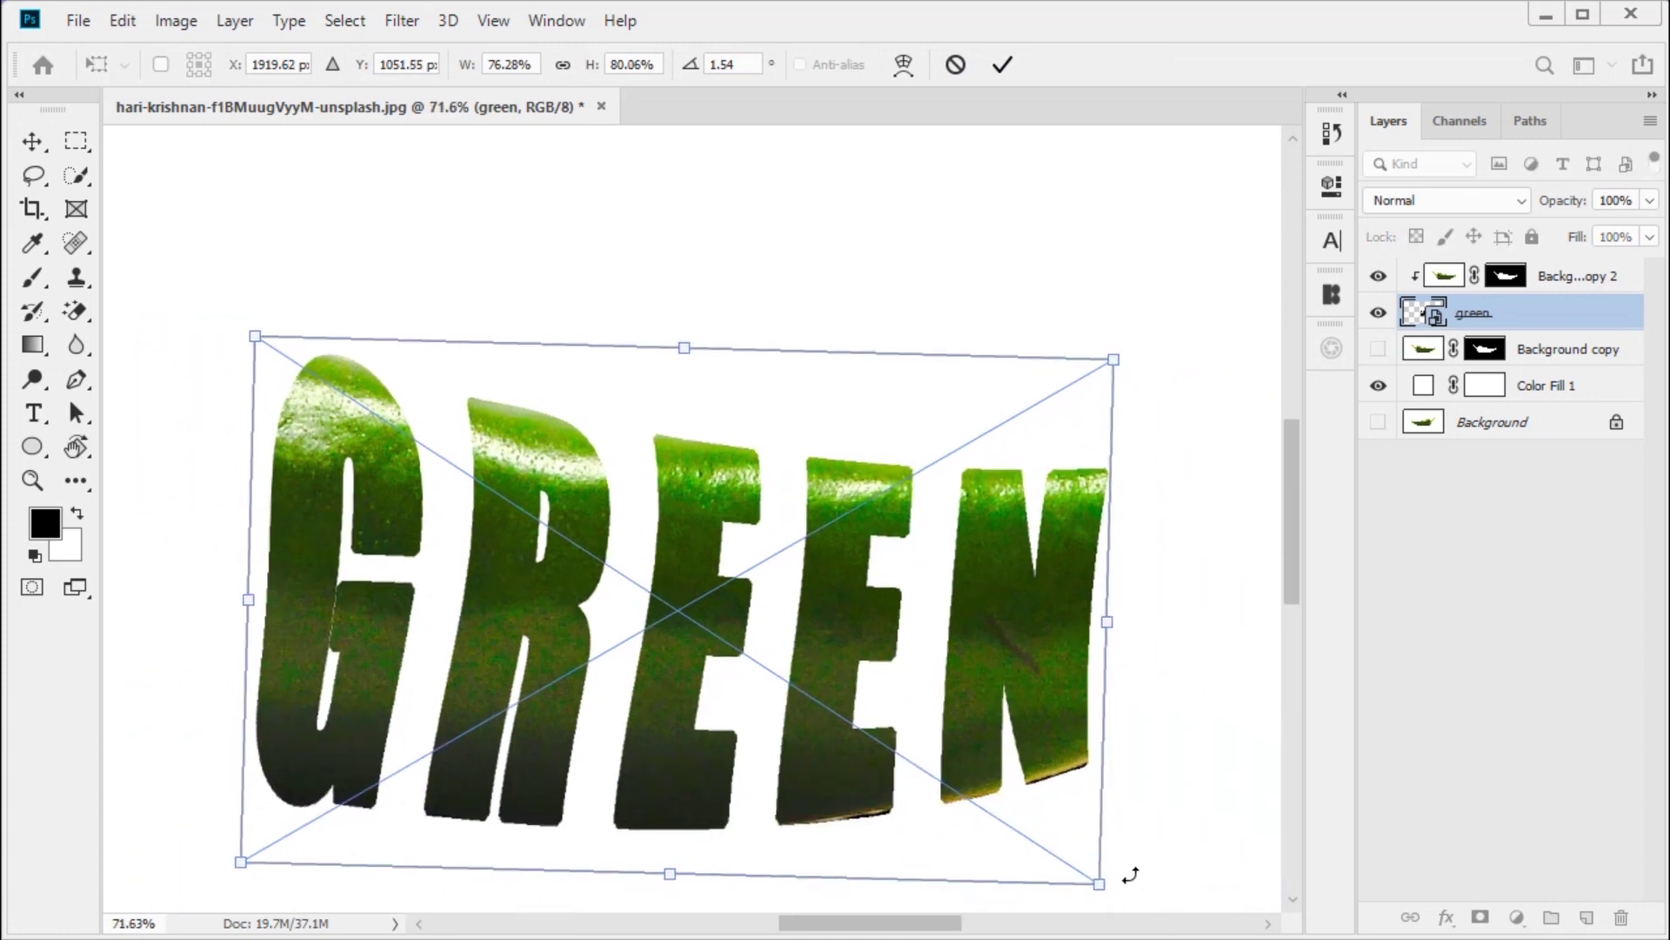
pyautogui.moveTo(1100, 884); pyautogui.dragTo(1100, 880)
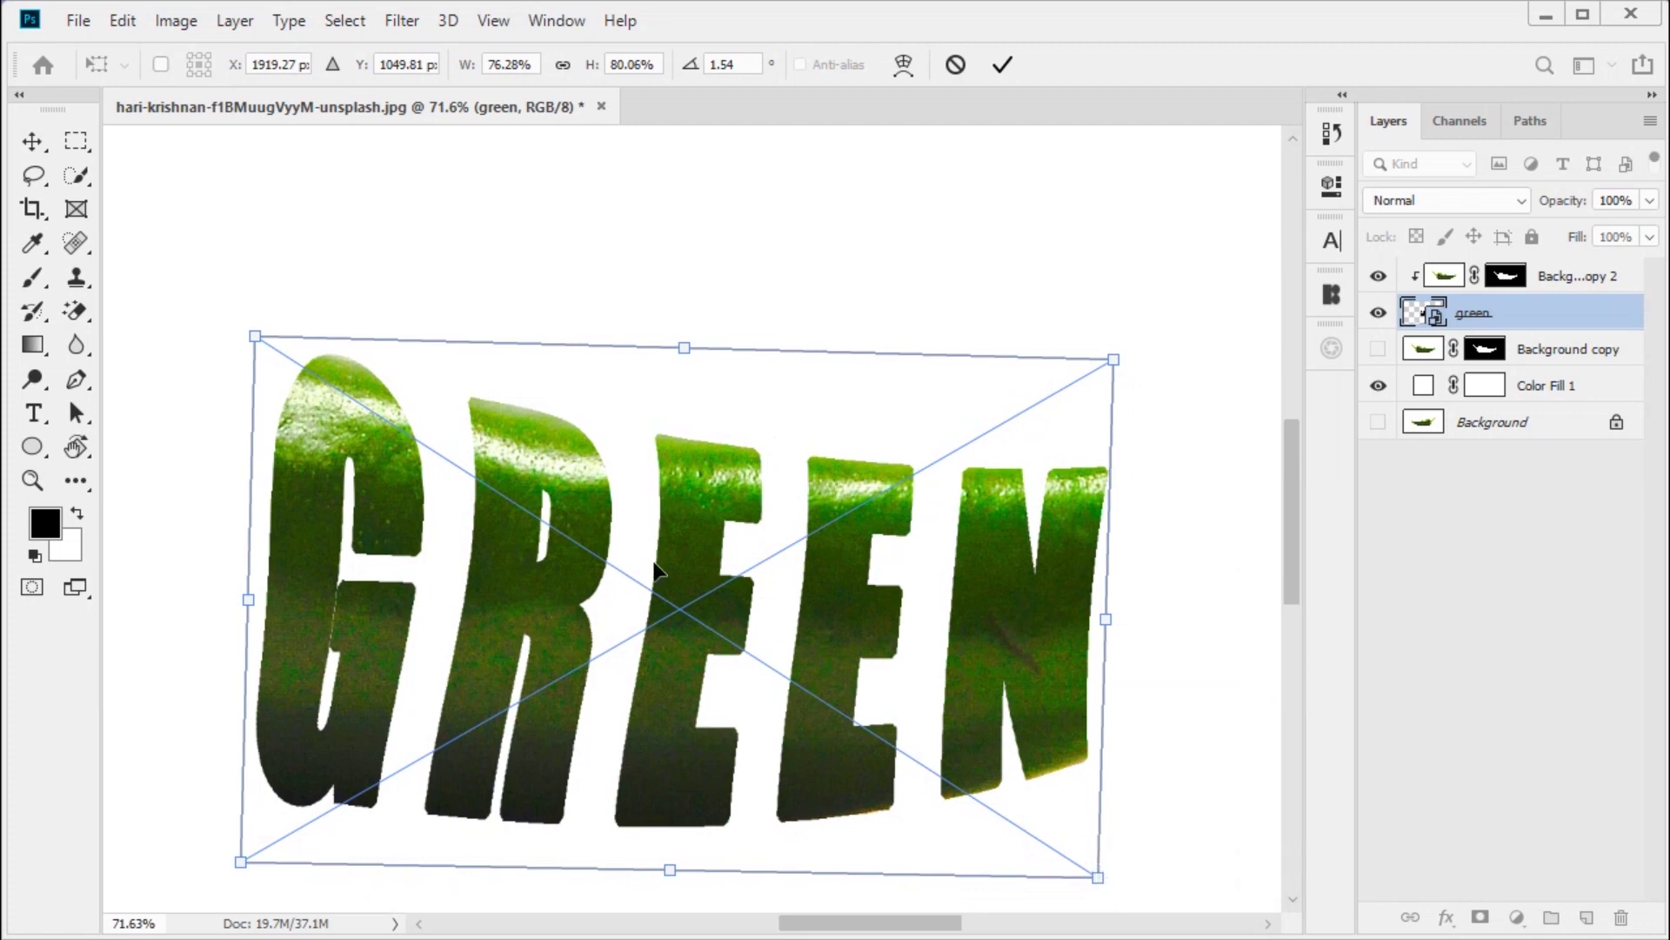
pyautogui.press('Return')
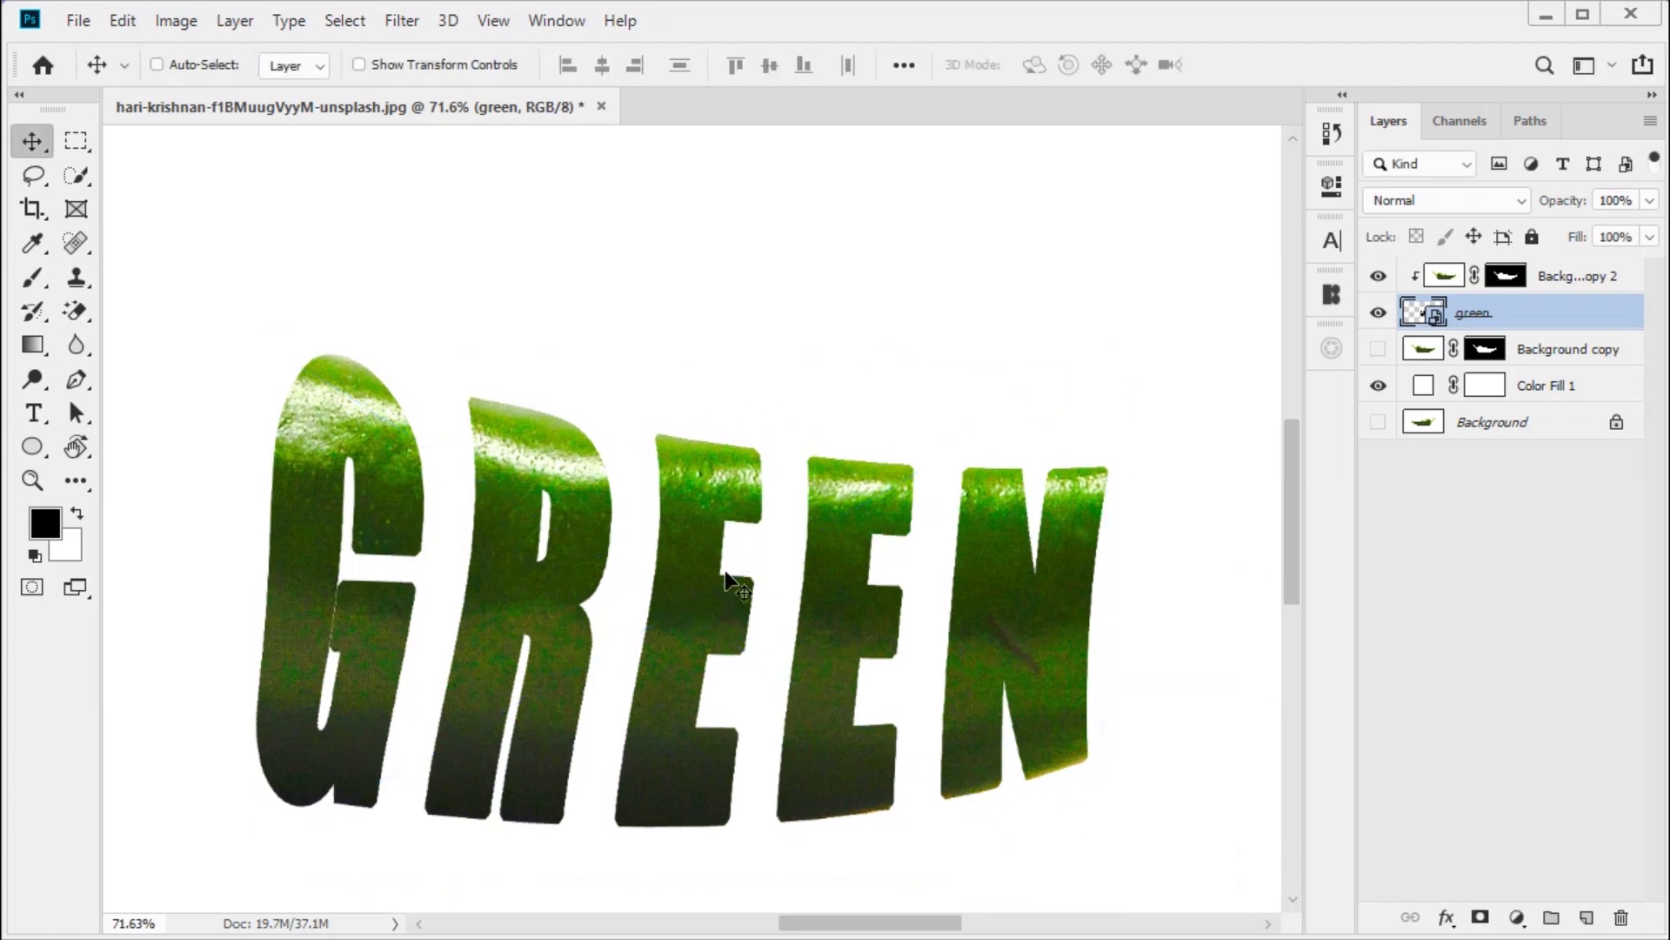
pyautogui.hotkey('ctrl', '0')
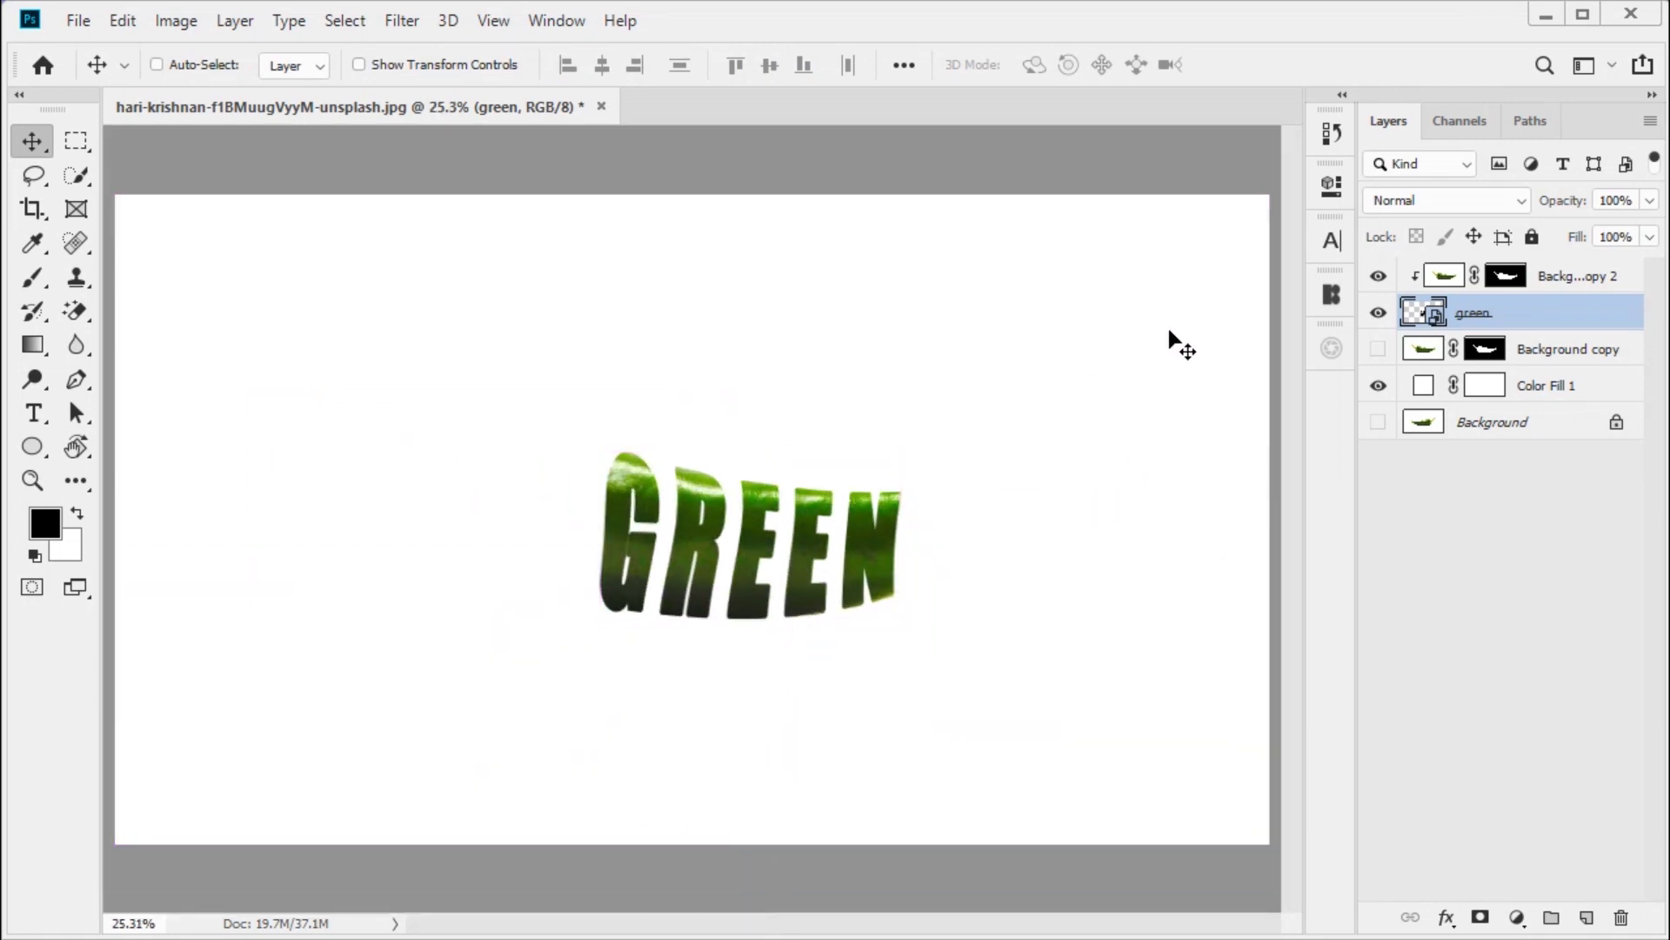
# Step: Show the Background copy layer, target its mask and load the mask's chili outline as a selection
pyautogui.click(1378, 349)
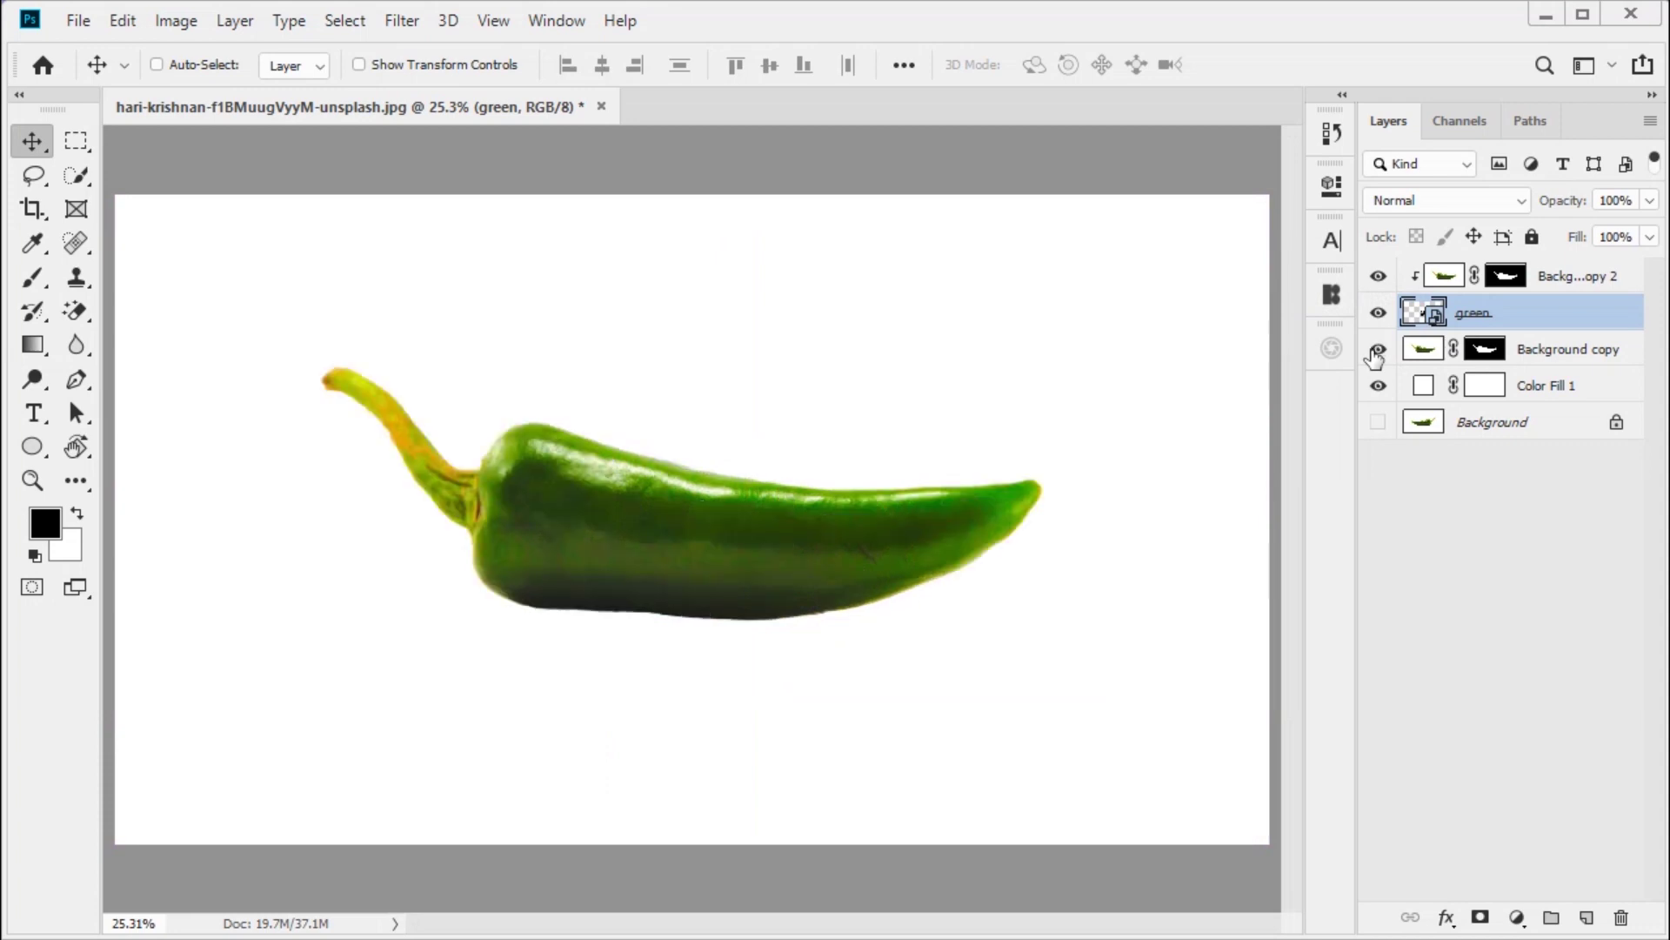
pyautogui.click(1485, 349)
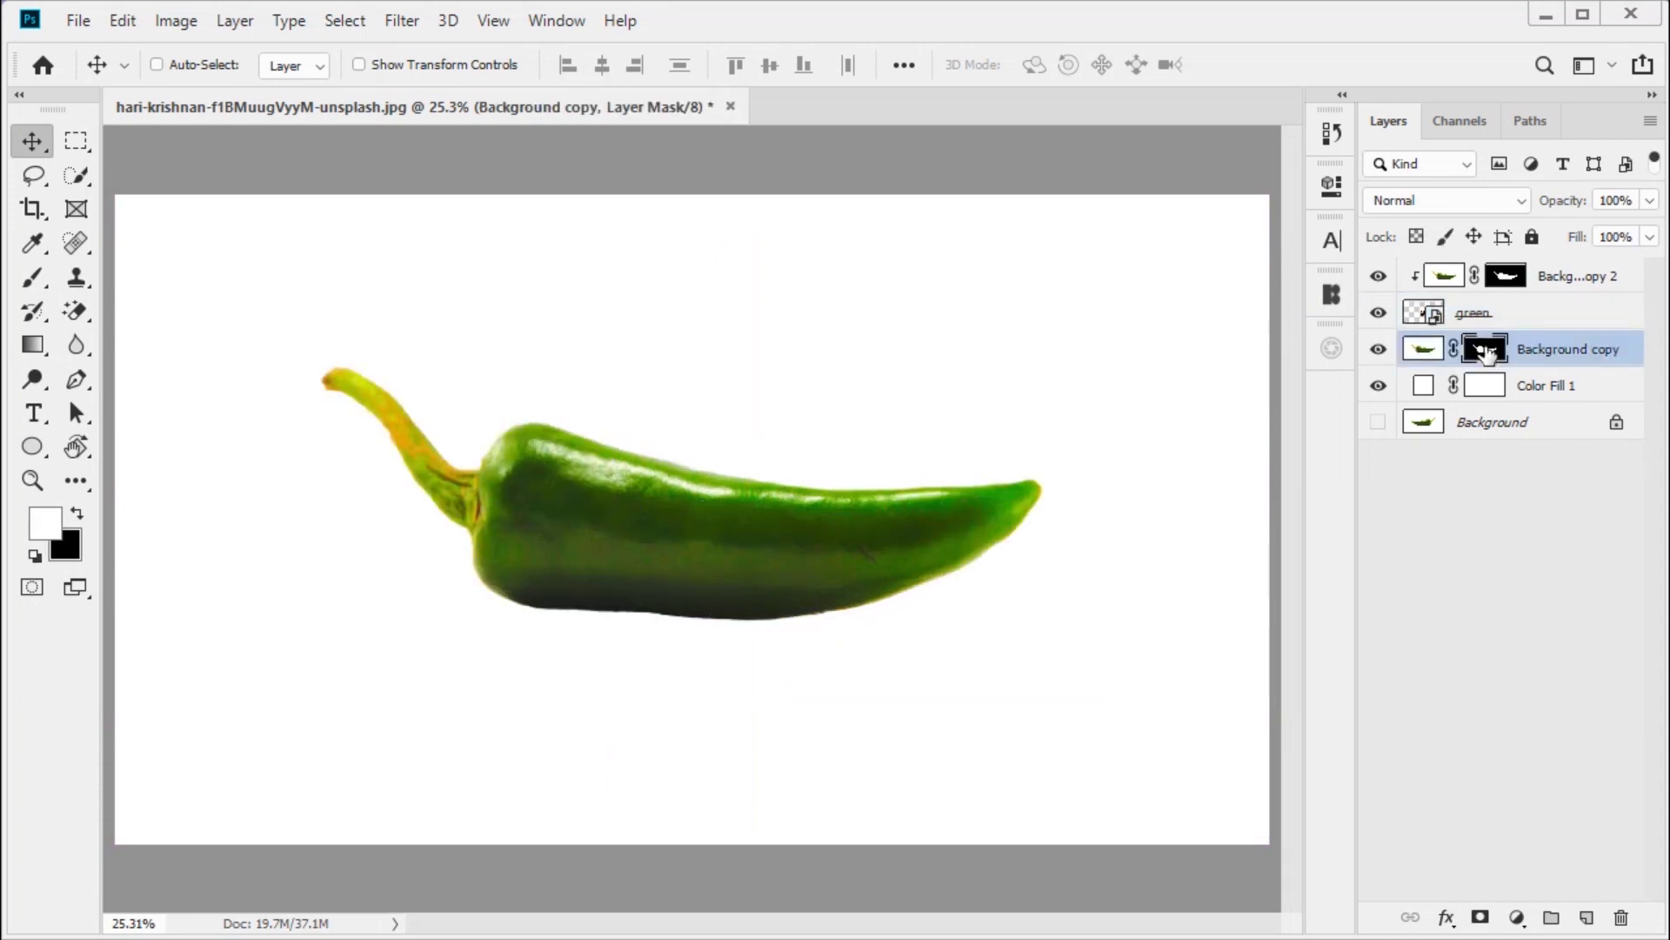
pyautogui.keyDown('ctrl'); pyautogui.click(1485, 349); pyautogui.keyUp('ctrl')
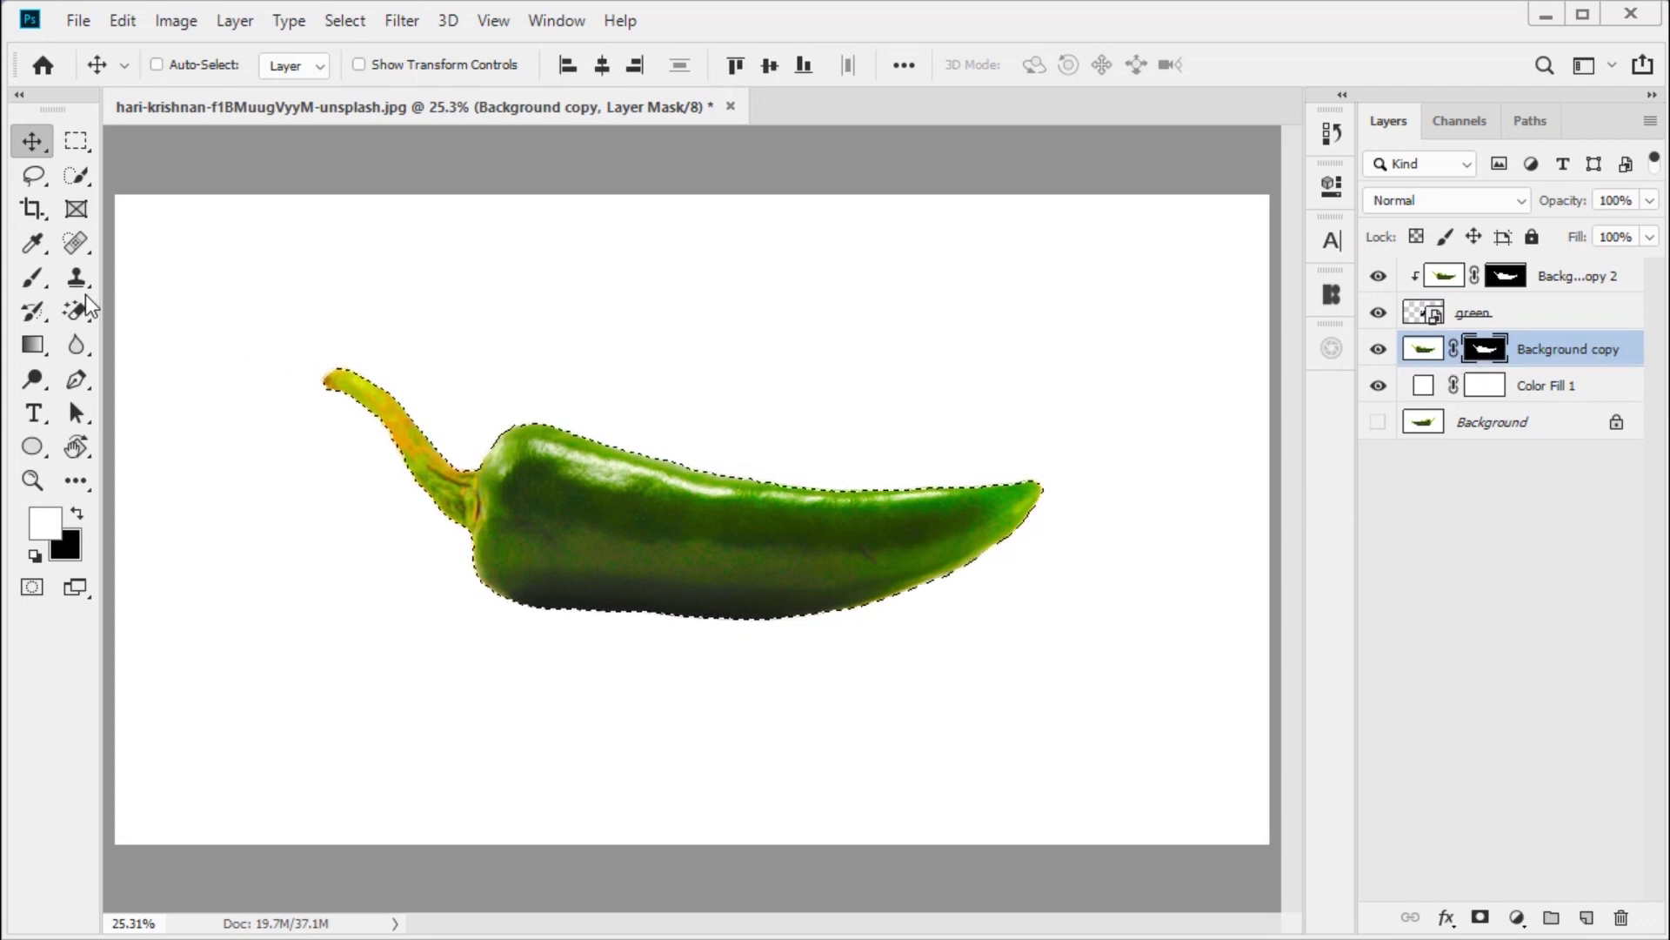
# Step: Set up a Hard Round brush at 292 px with 100% hardness and the foreground colour 000000
pyautogui.click(28, 280)
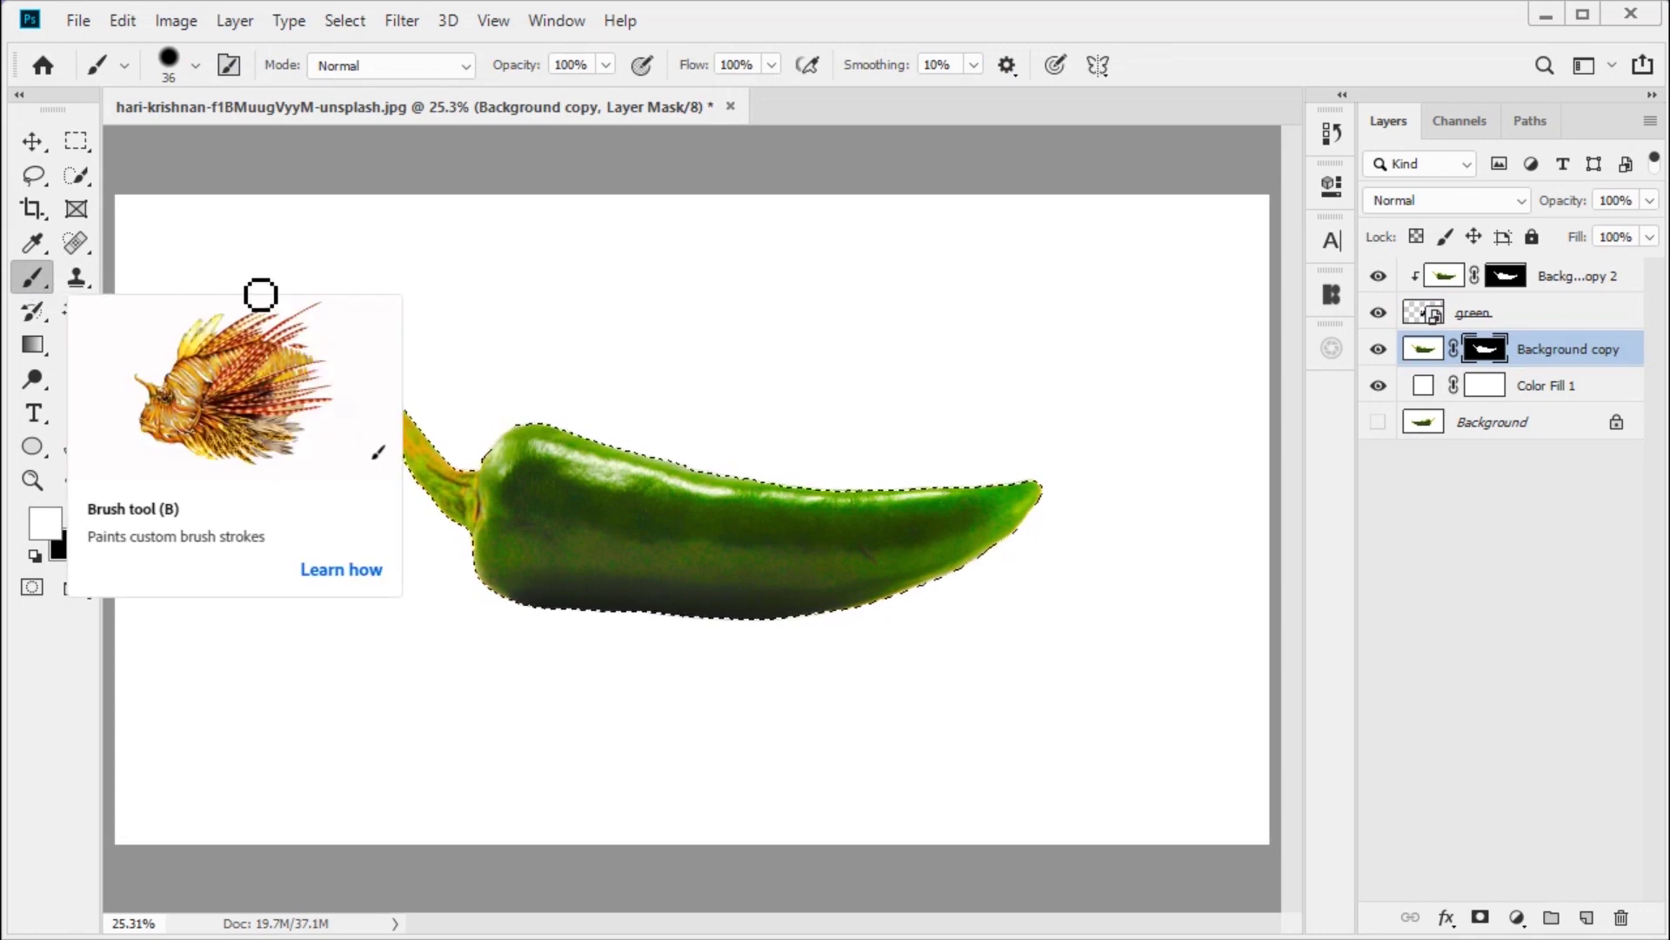
pyautogui.click(196, 65)
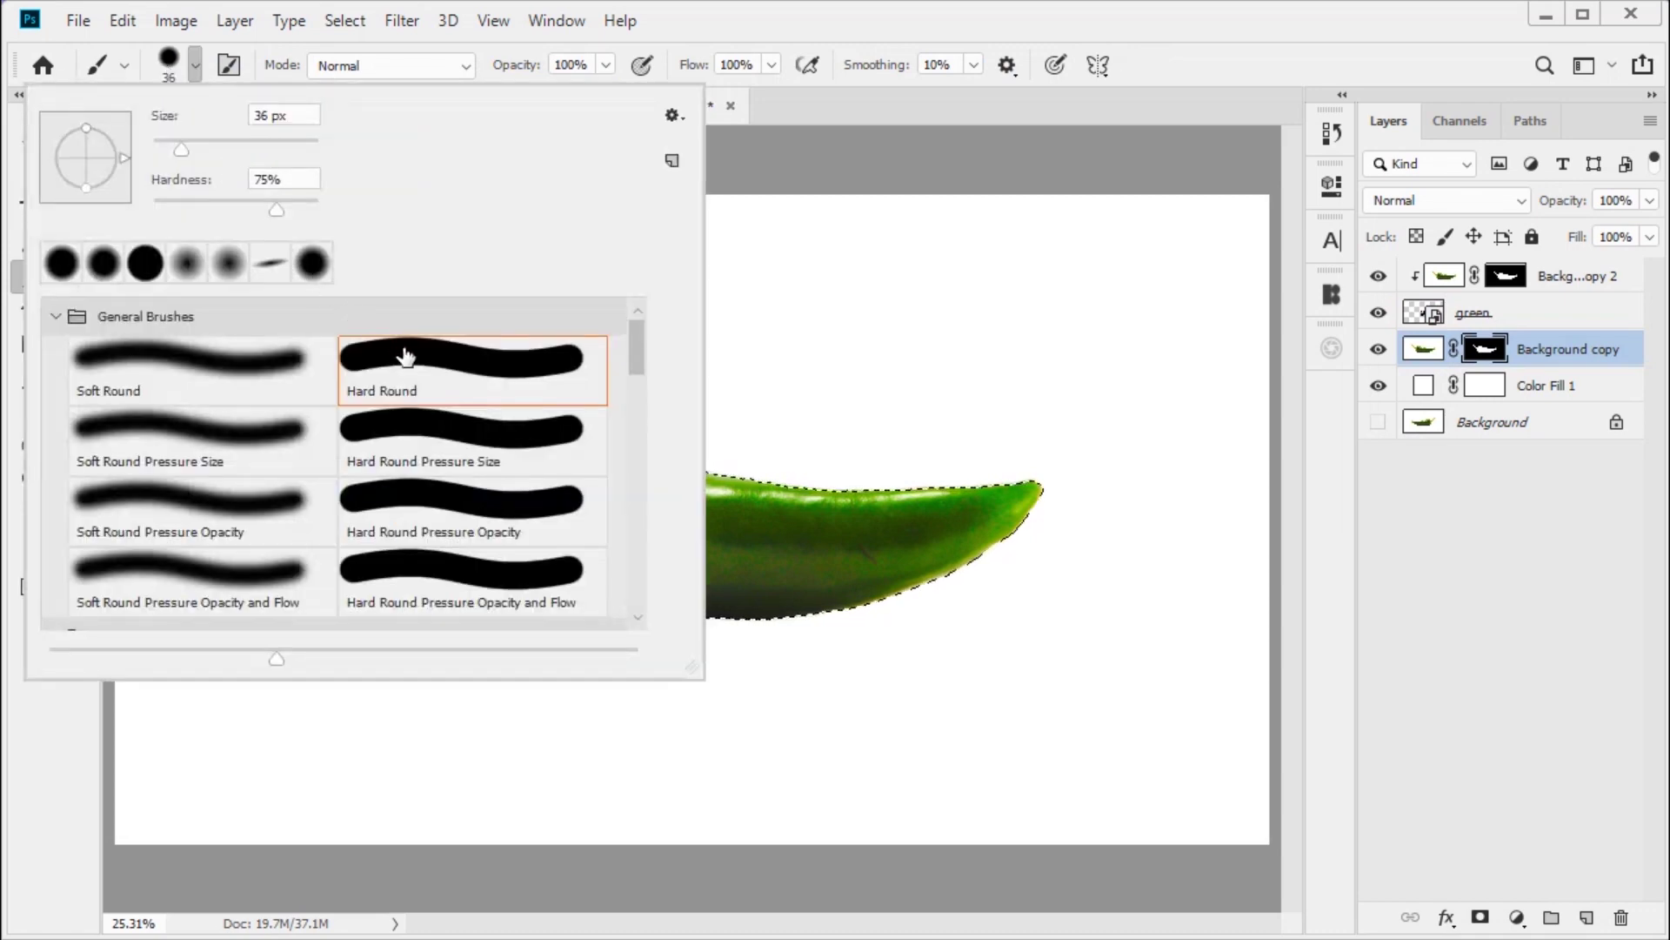
pyautogui.click(405, 351)
pyautogui.click(197, 149)
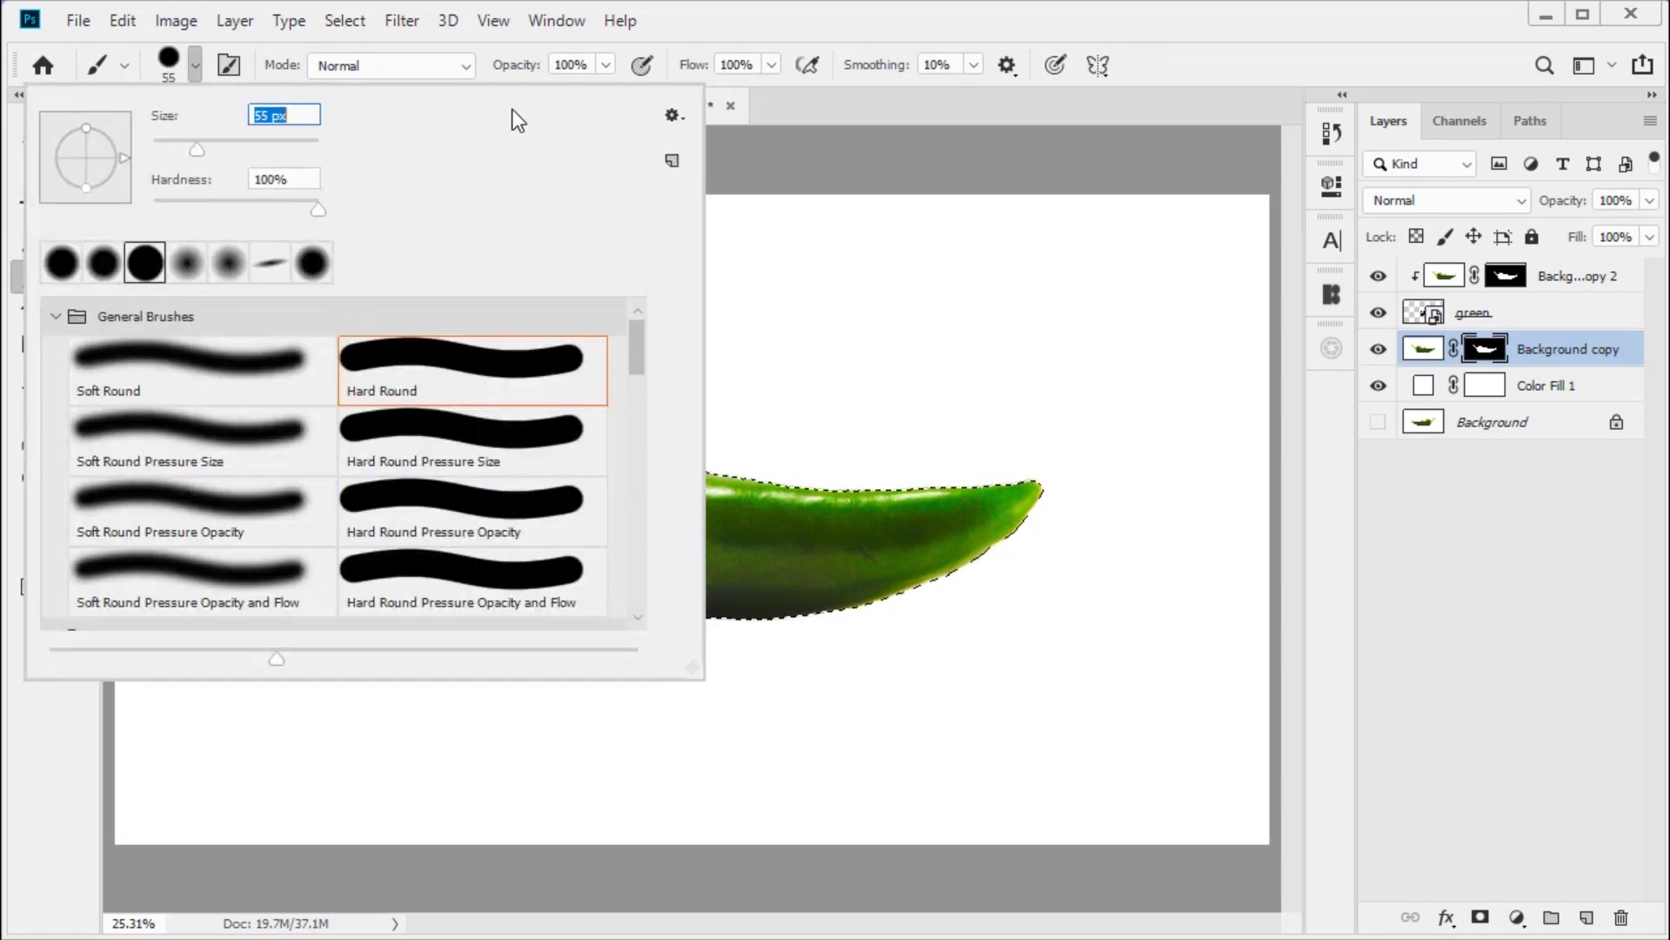
pyautogui.click(670, 36)
pyautogui.moveTo(621, 515); pyautogui.dragTo(661, 511)
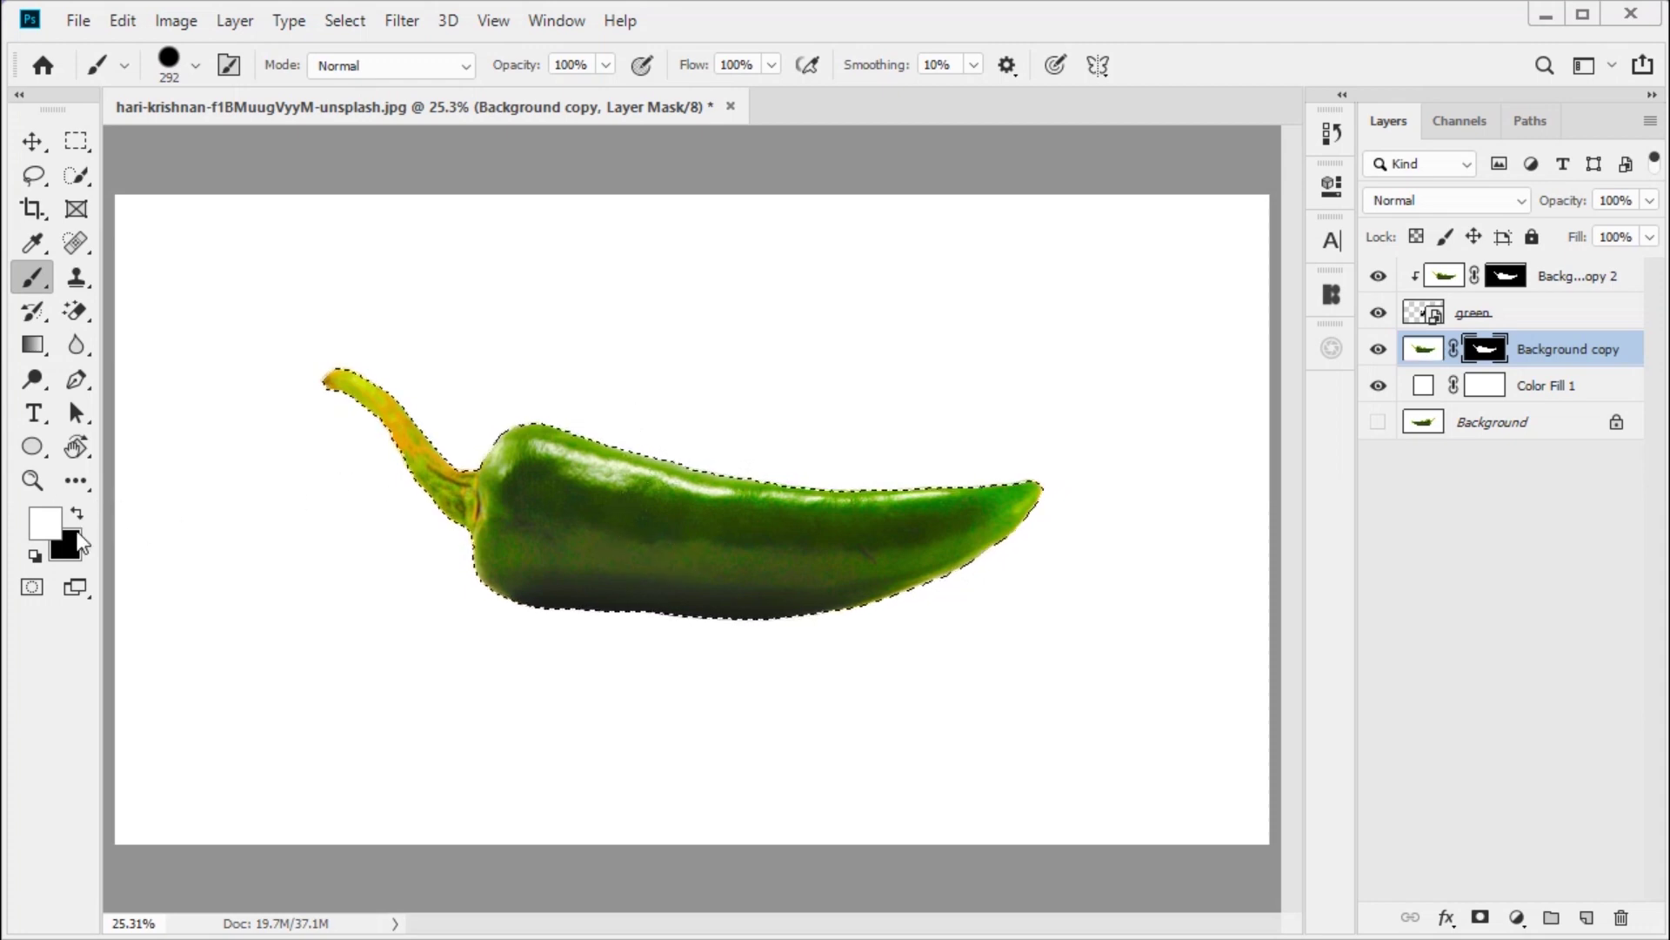
pyautogui.click(54, 527)
pyautogui.write('000000')
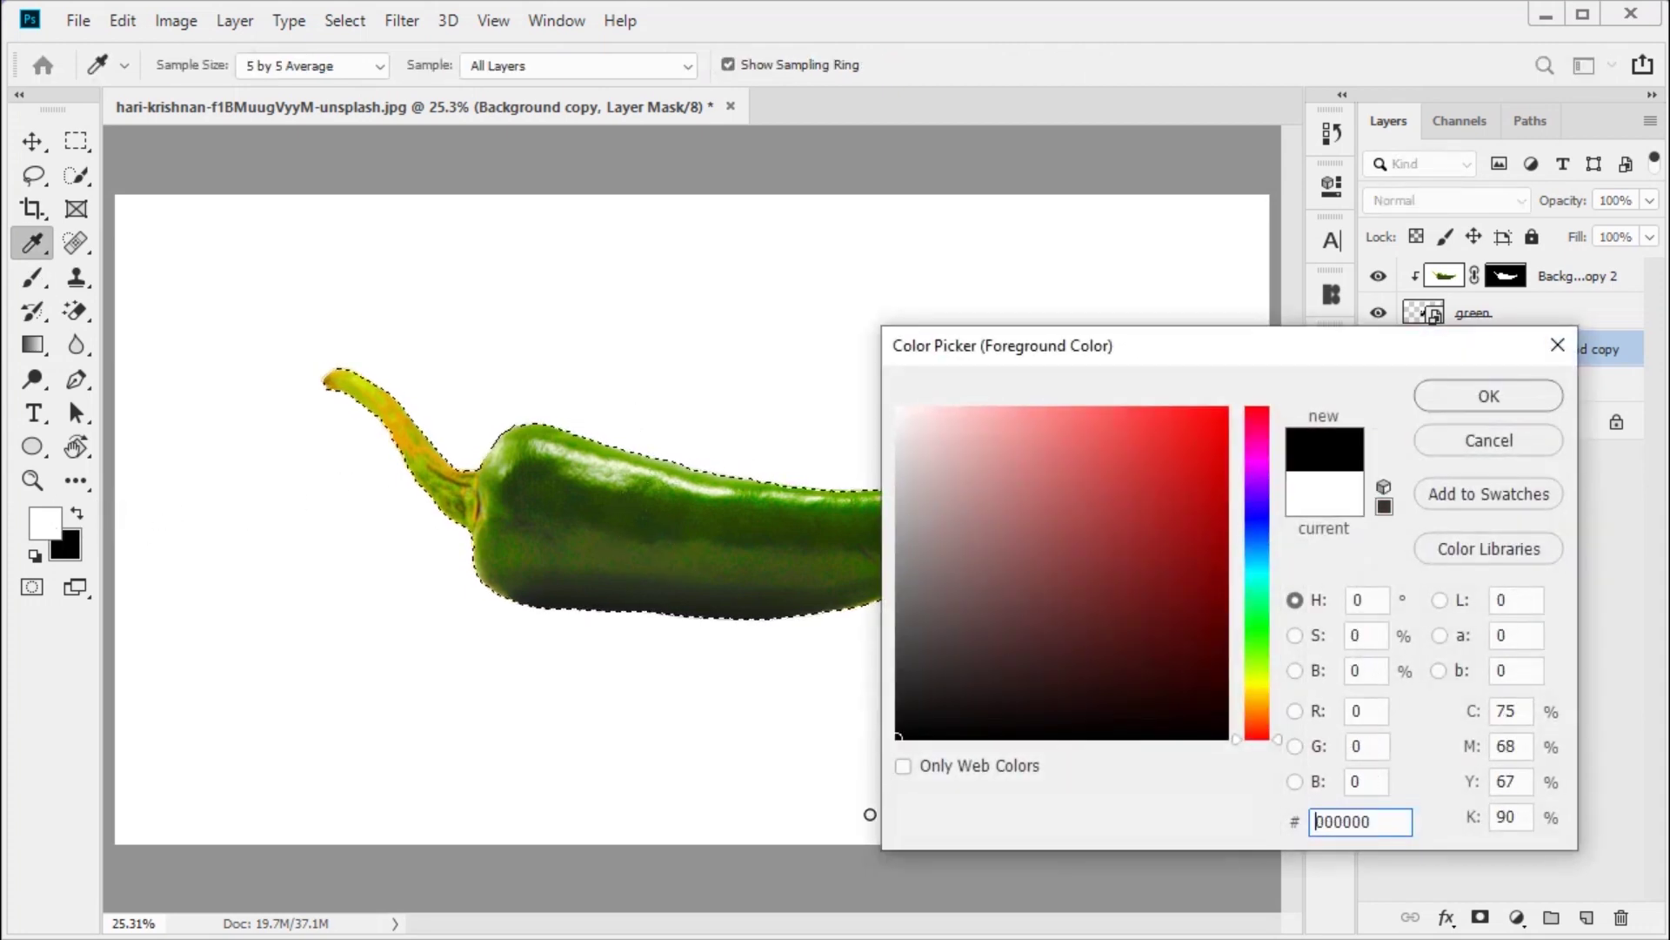
pyautogui.click(1441, 406)
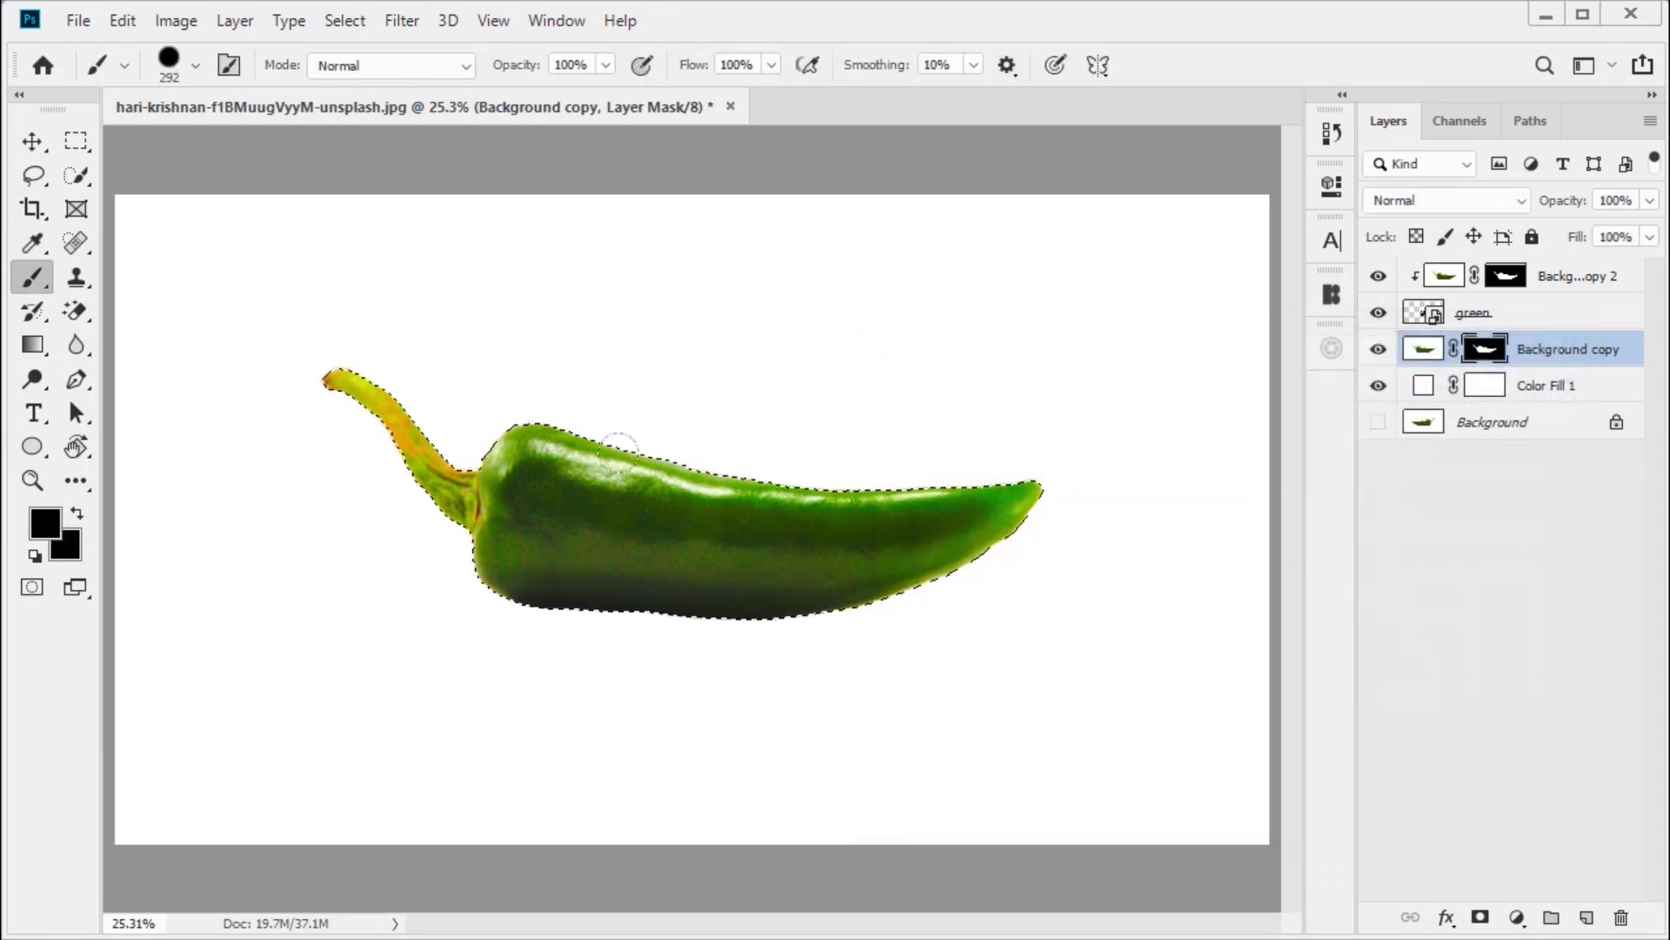
# Step: Paint black on the Background copy mask around all the GREEN letters to hide the chili behind and between them
pyautogui.moveTo(668, 471)
pyautogui.mouseDown()
pyautogui.moveTo(645, 570)
pyautogui.moveTo(621, 437)
pyautogui.mouseUp()
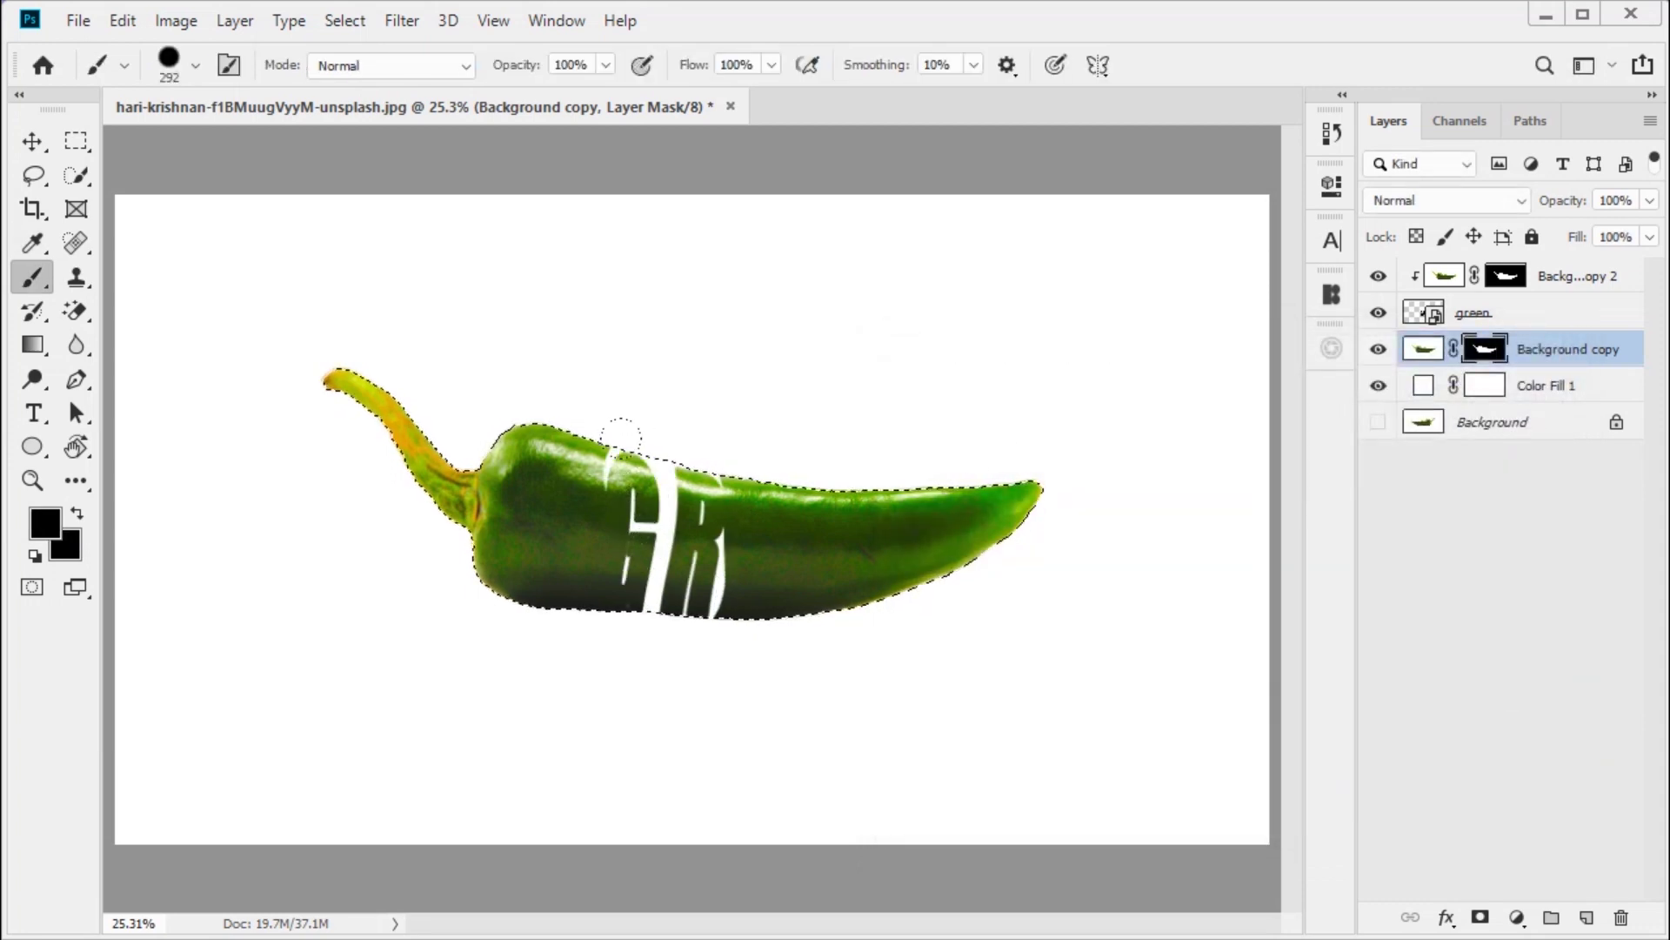
pyautogui.moveTo(617, 596)
pyautogui.mouseDown()
pyautogui.moveTo(684, 458)
pyautogui.moveTo(686, 588)
pyautogui.moveTo(719, 464)
pyautogui.moveTo(739, 589)
pyautogui.mouseUp()
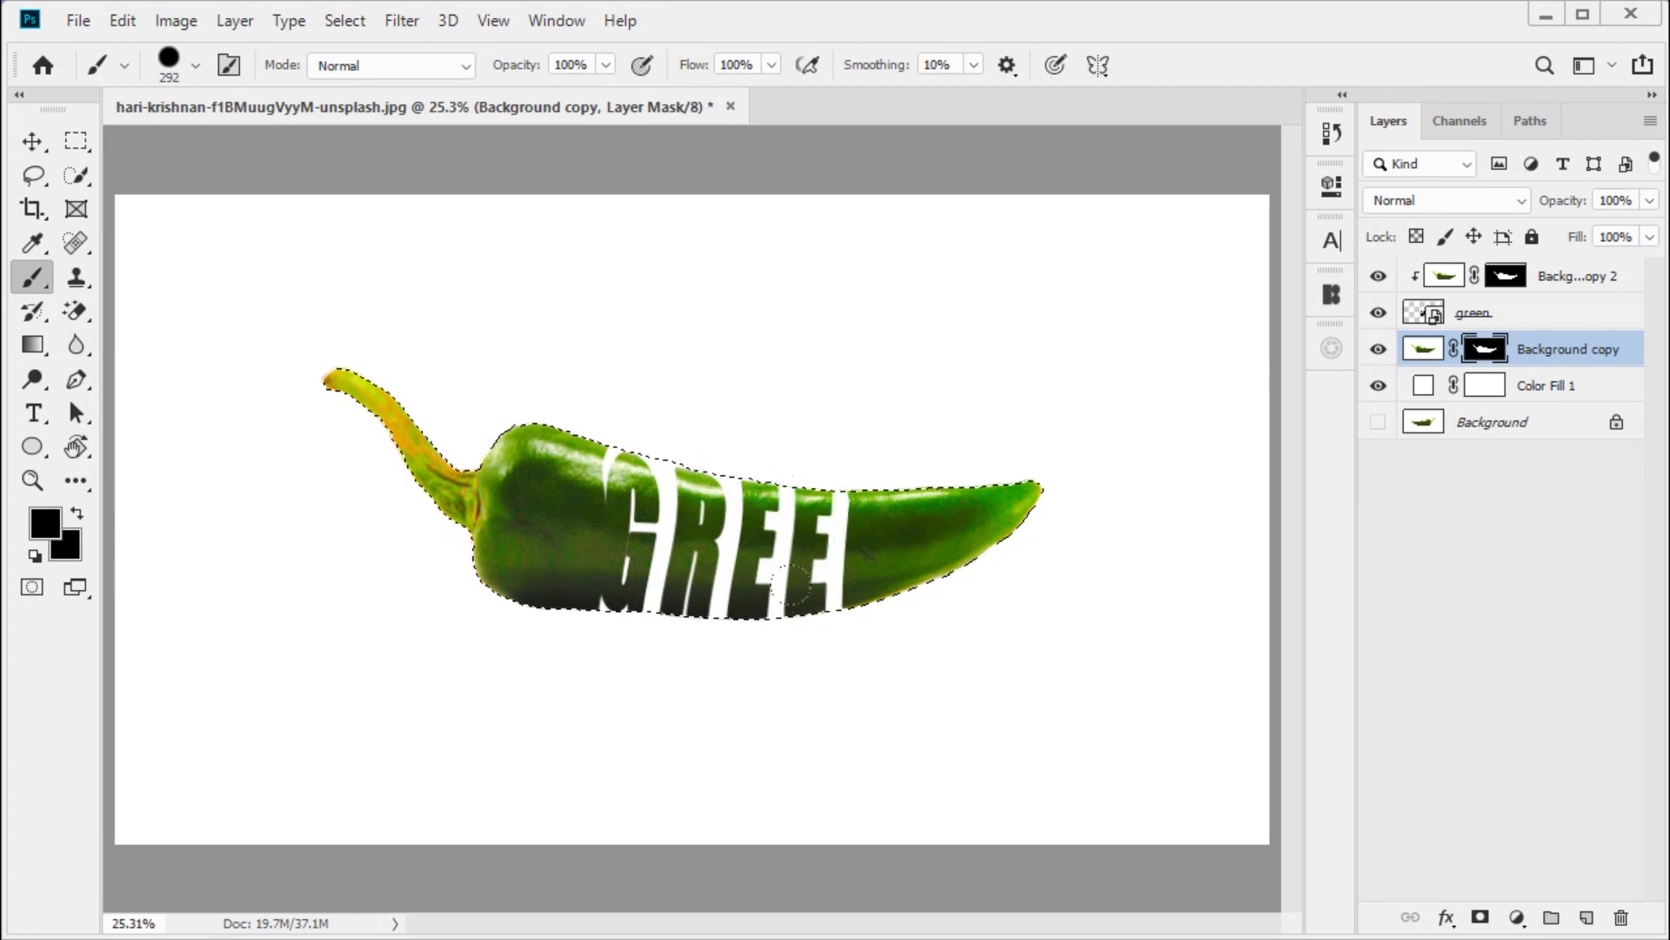
pyautogui.moveTo(810, 478); pyautogui.dragTo(816, 569)
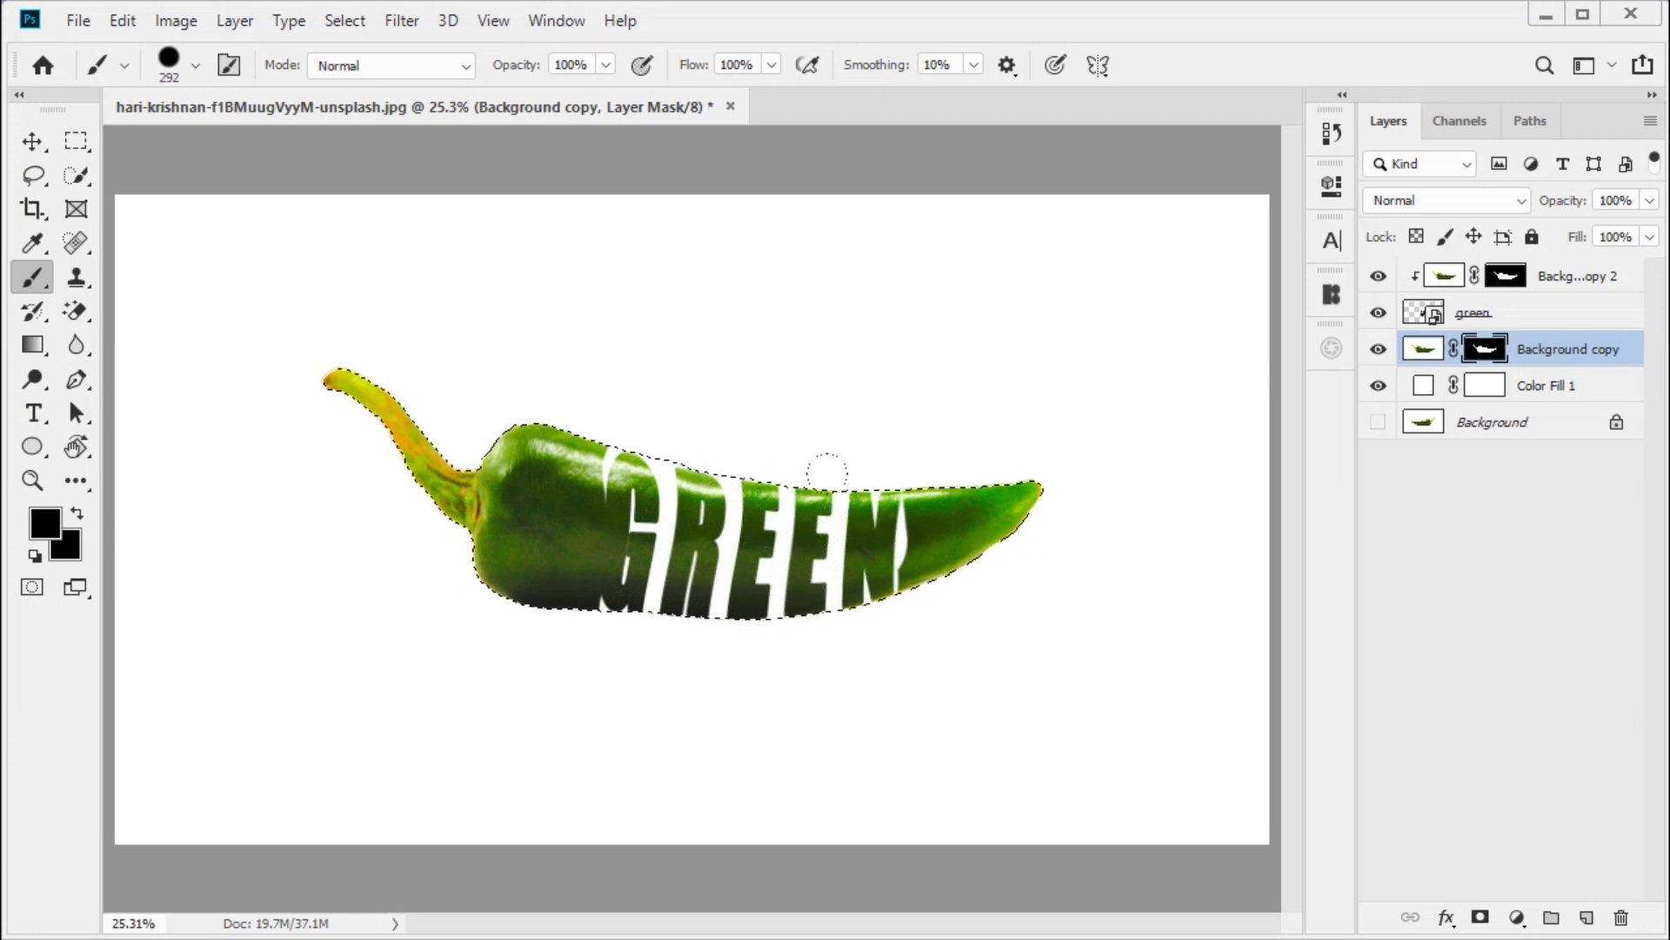
pyautogui.moveTo(834, 480); pyautogui.dragTo(847, 550)
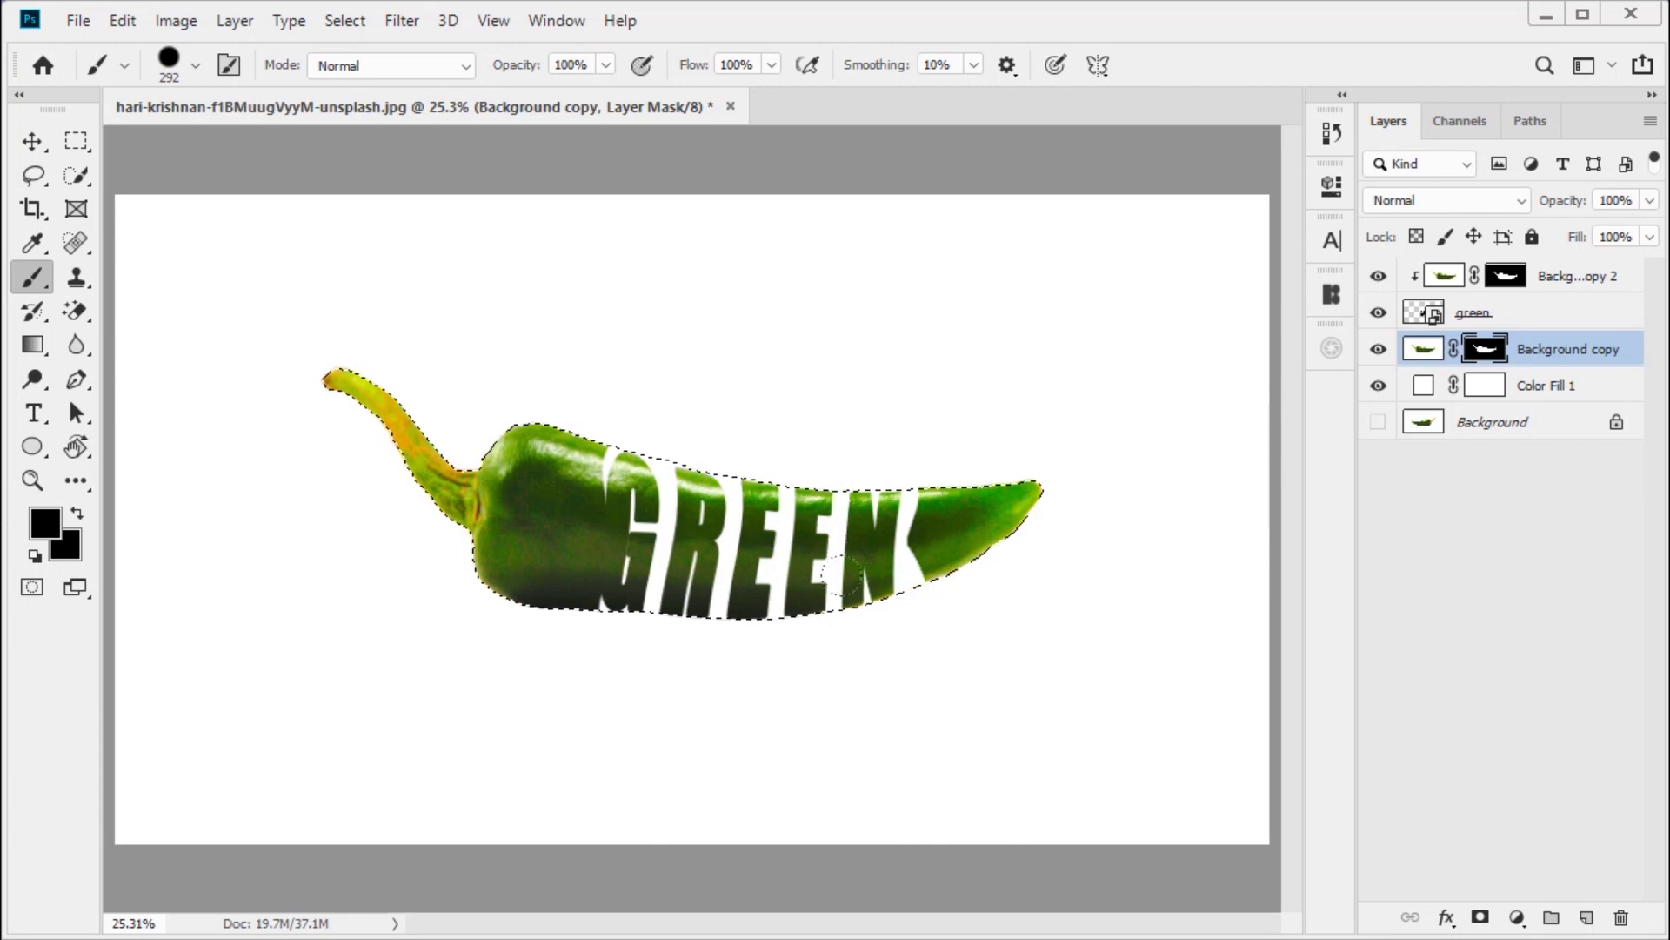
pyautogui.moveTo(628, 445)
pyautogui.mouseDown()
pyautogui.moveTo(613, 587)
pyautogui.moveTo(617, 472)
pyautogui.mouseUp()
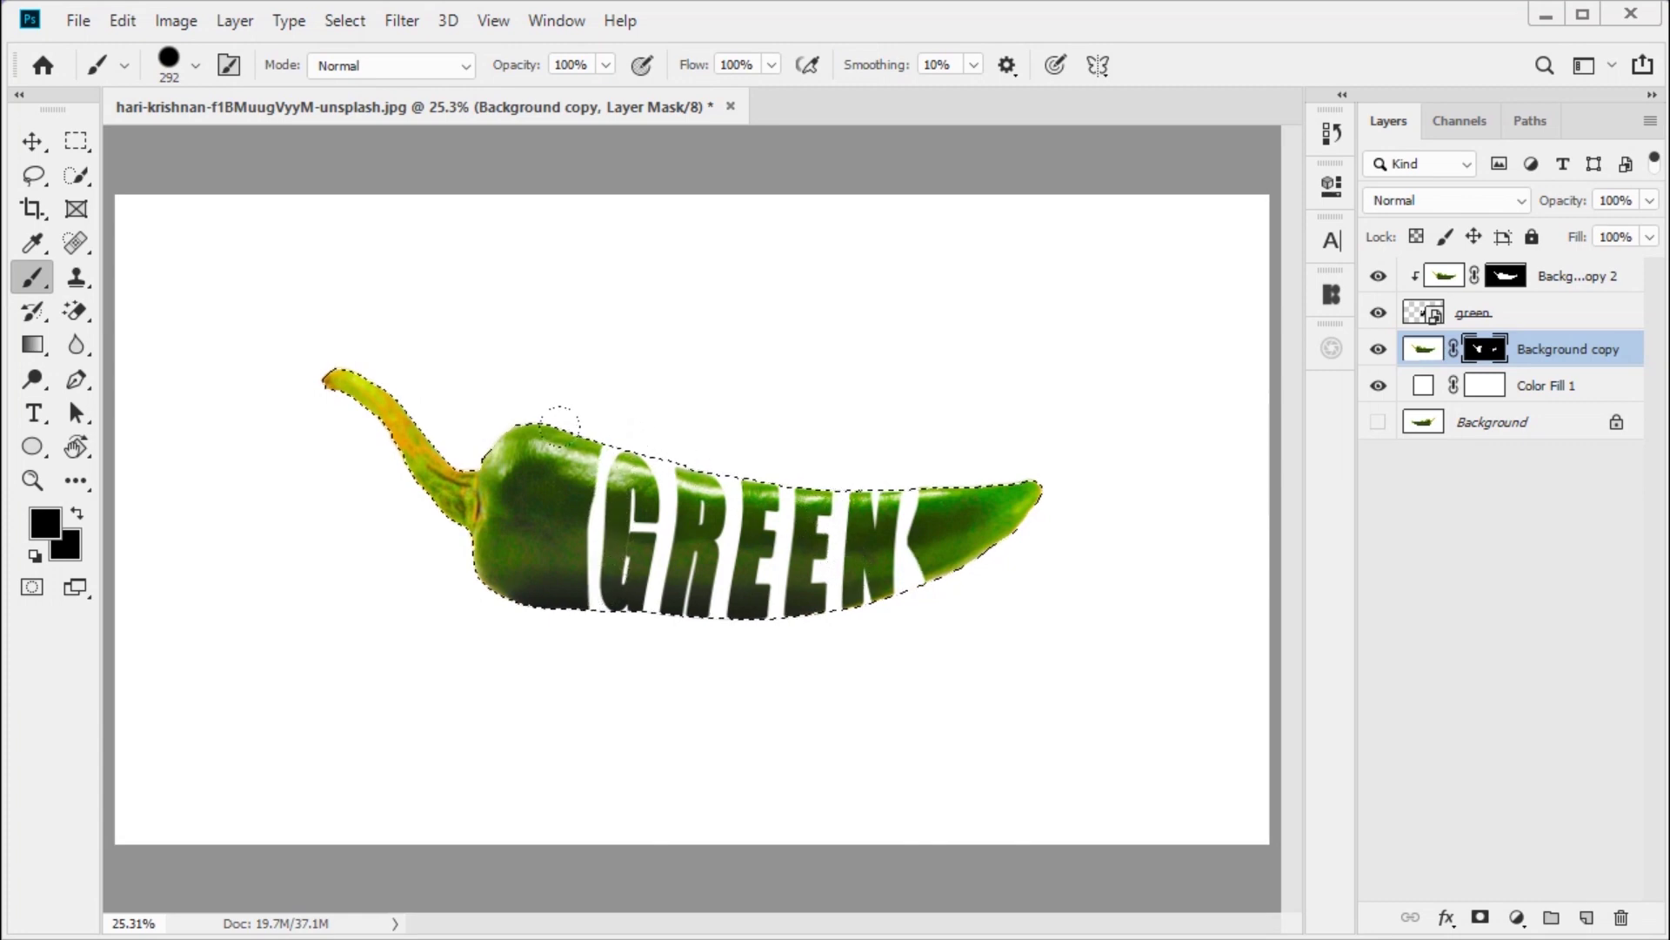
# Step: Paint white on the Background copy mask along the G's outer edge to restore the chili body and merge it with the letter
pyautogui.press('d')
pyautogui.press('x')
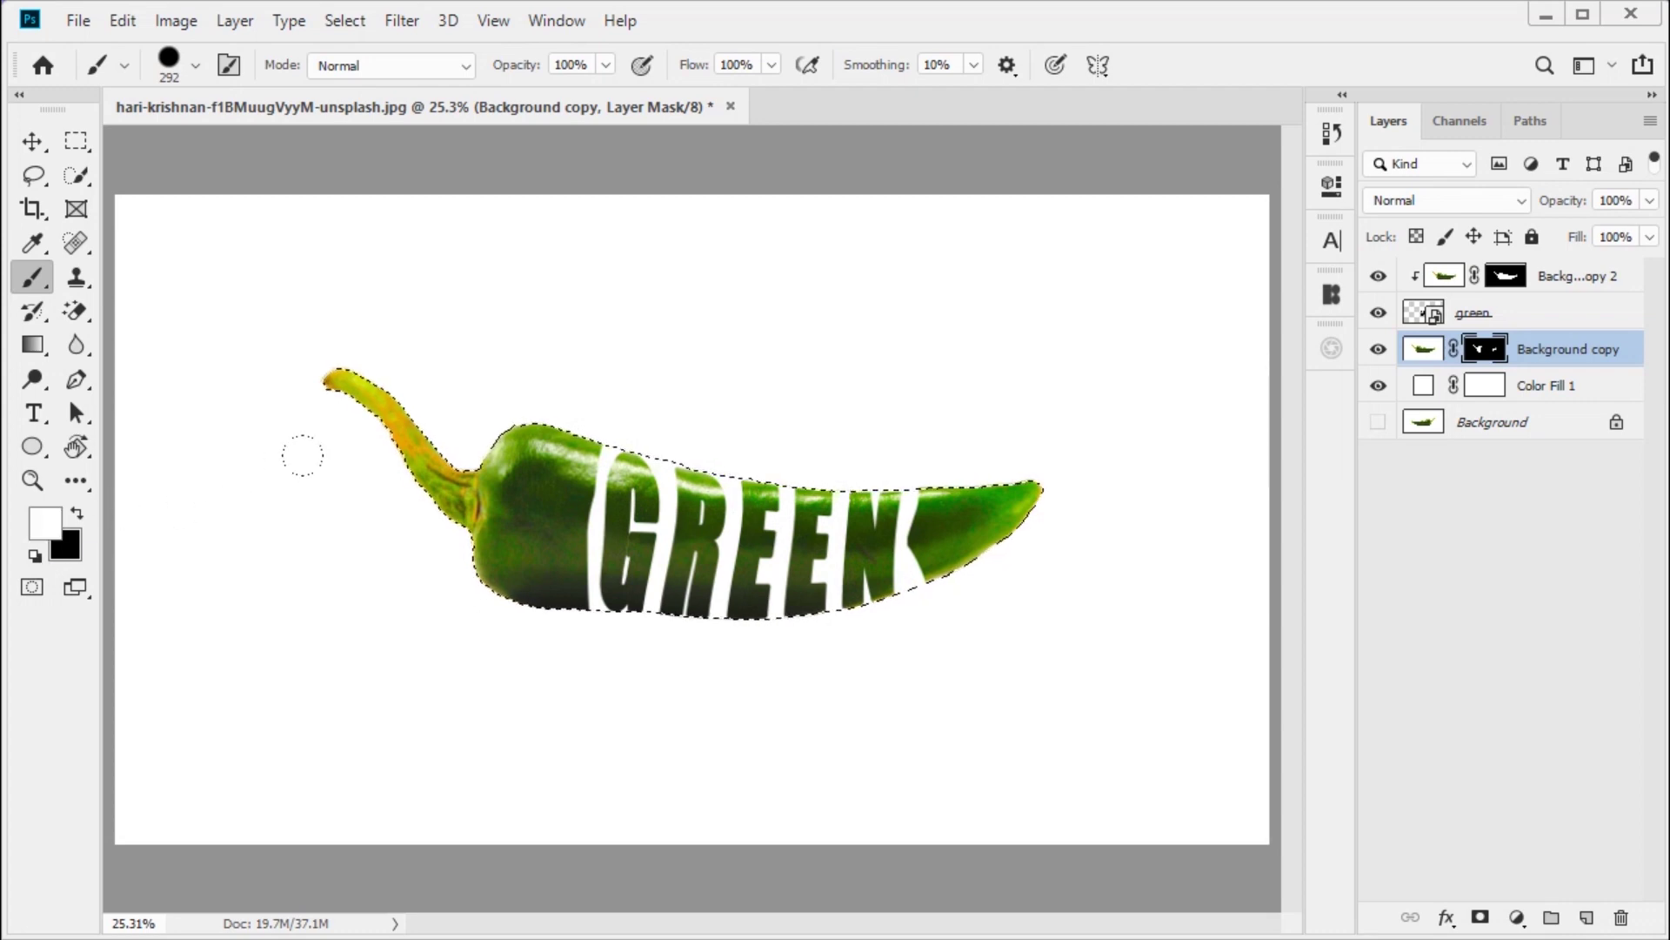
pyautogui.scroll(3, 539, 405)
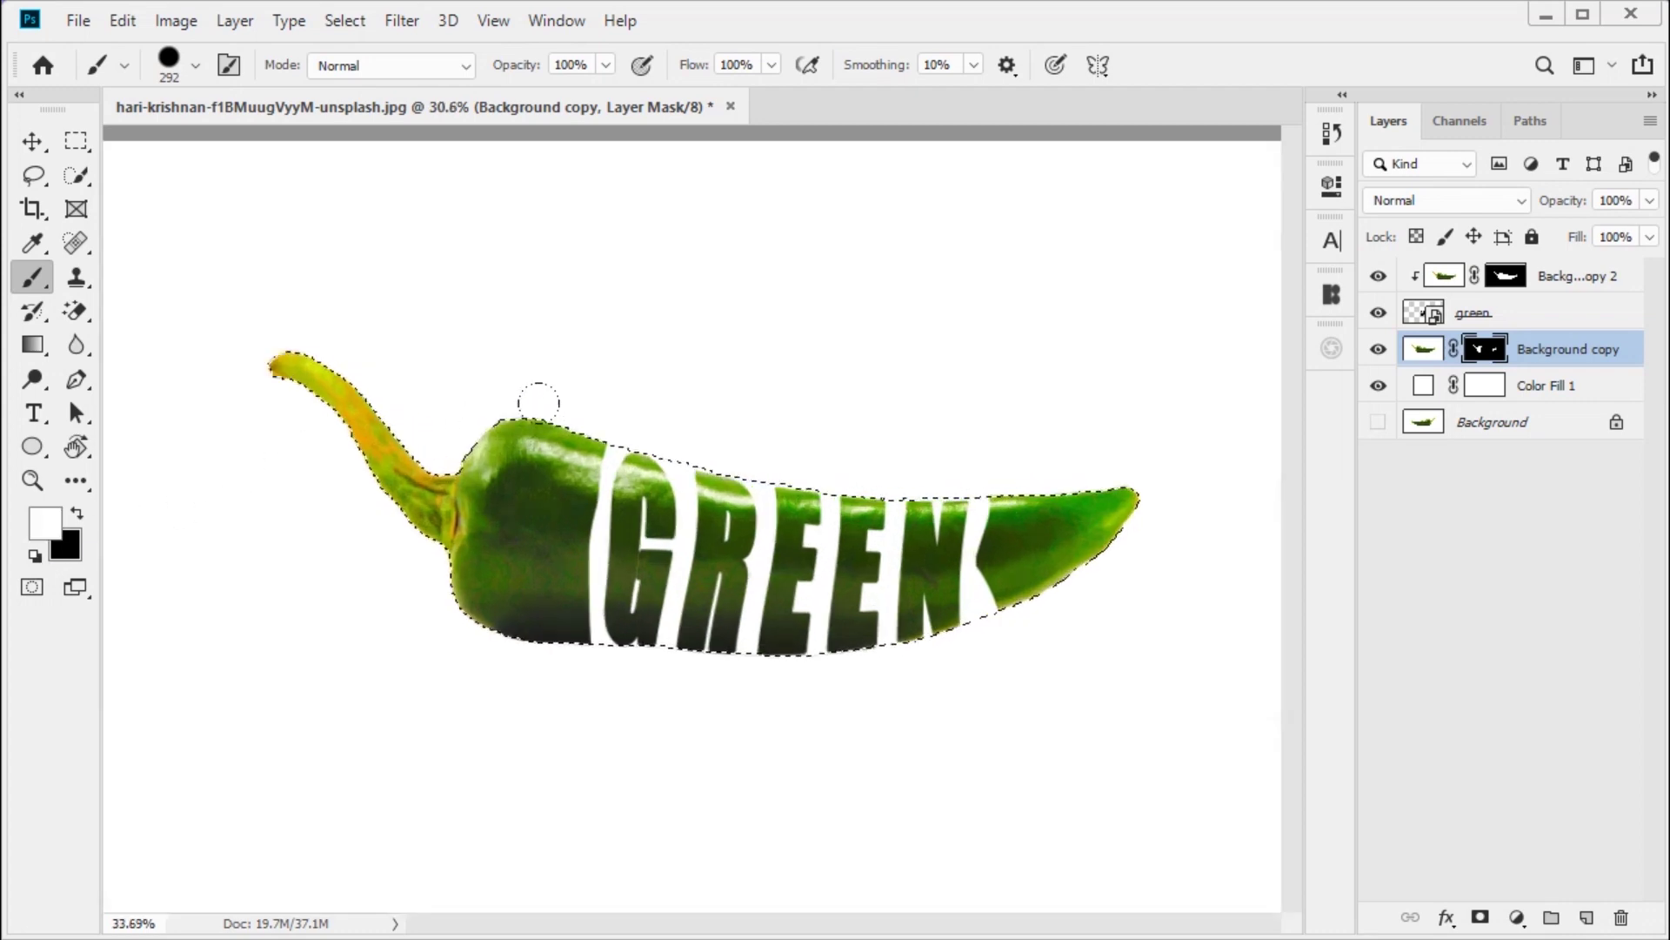
pyautogui.scroll(2, 539, 402)
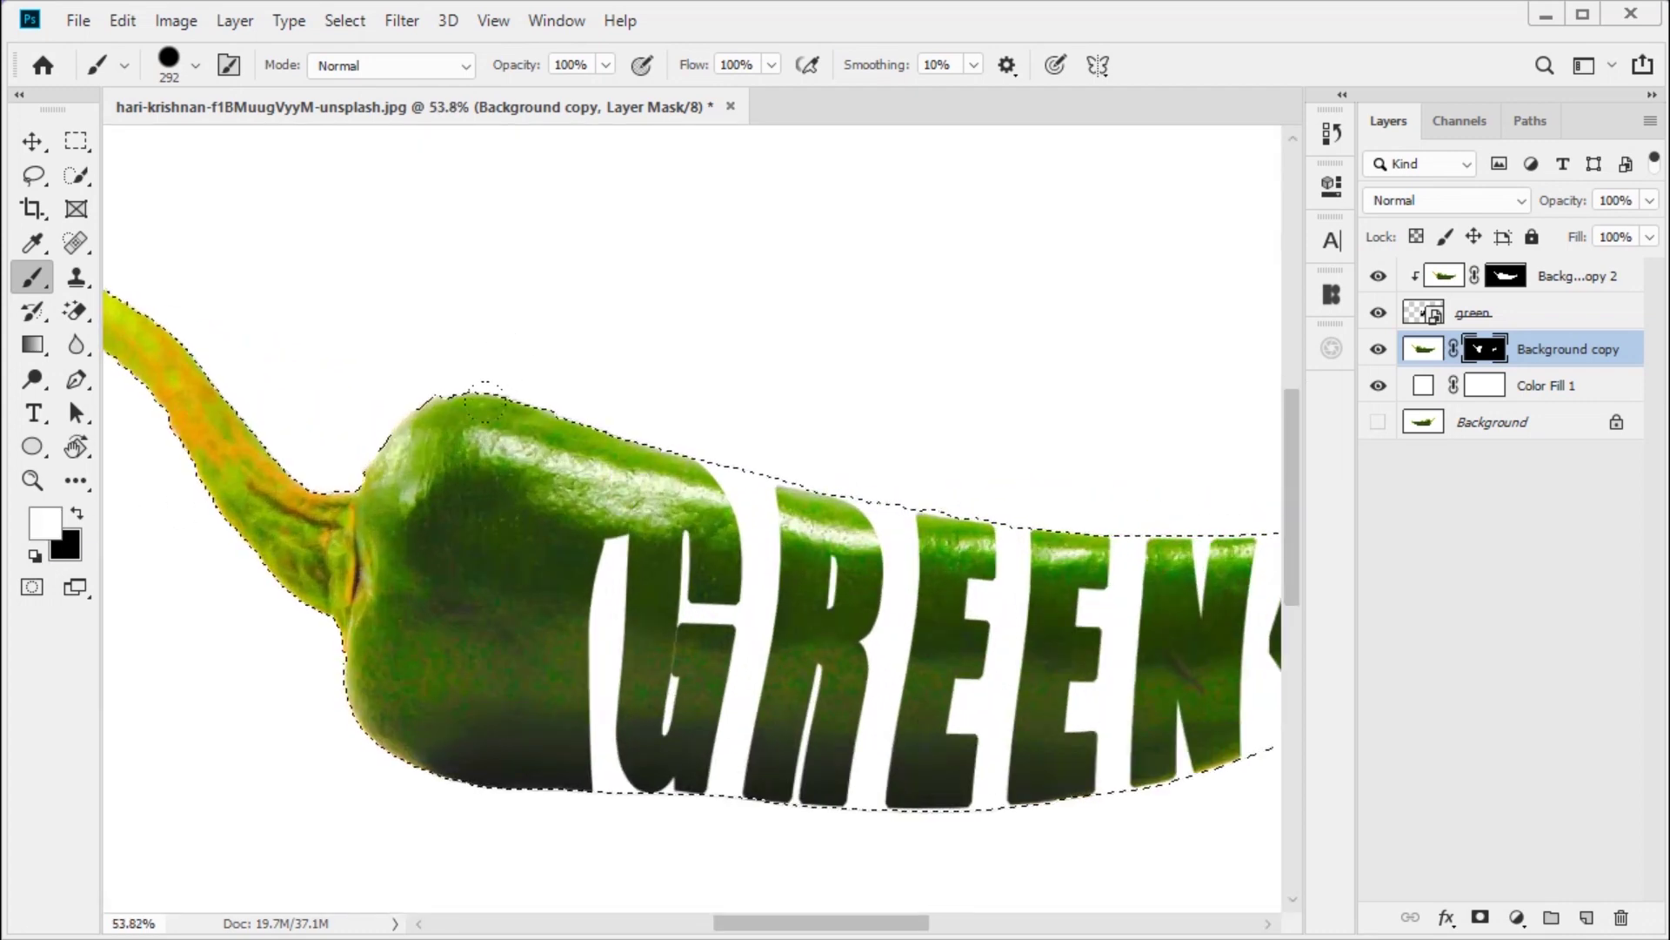
pyautogui.moveTo(557, 522)
pyautogui.mouseDown()
pyautogui.moveTo(561, 548)
pyautogui.moveTo(468, 494)
pyautogui.moveTo(452, 626)
pyautogui.mouseUp()
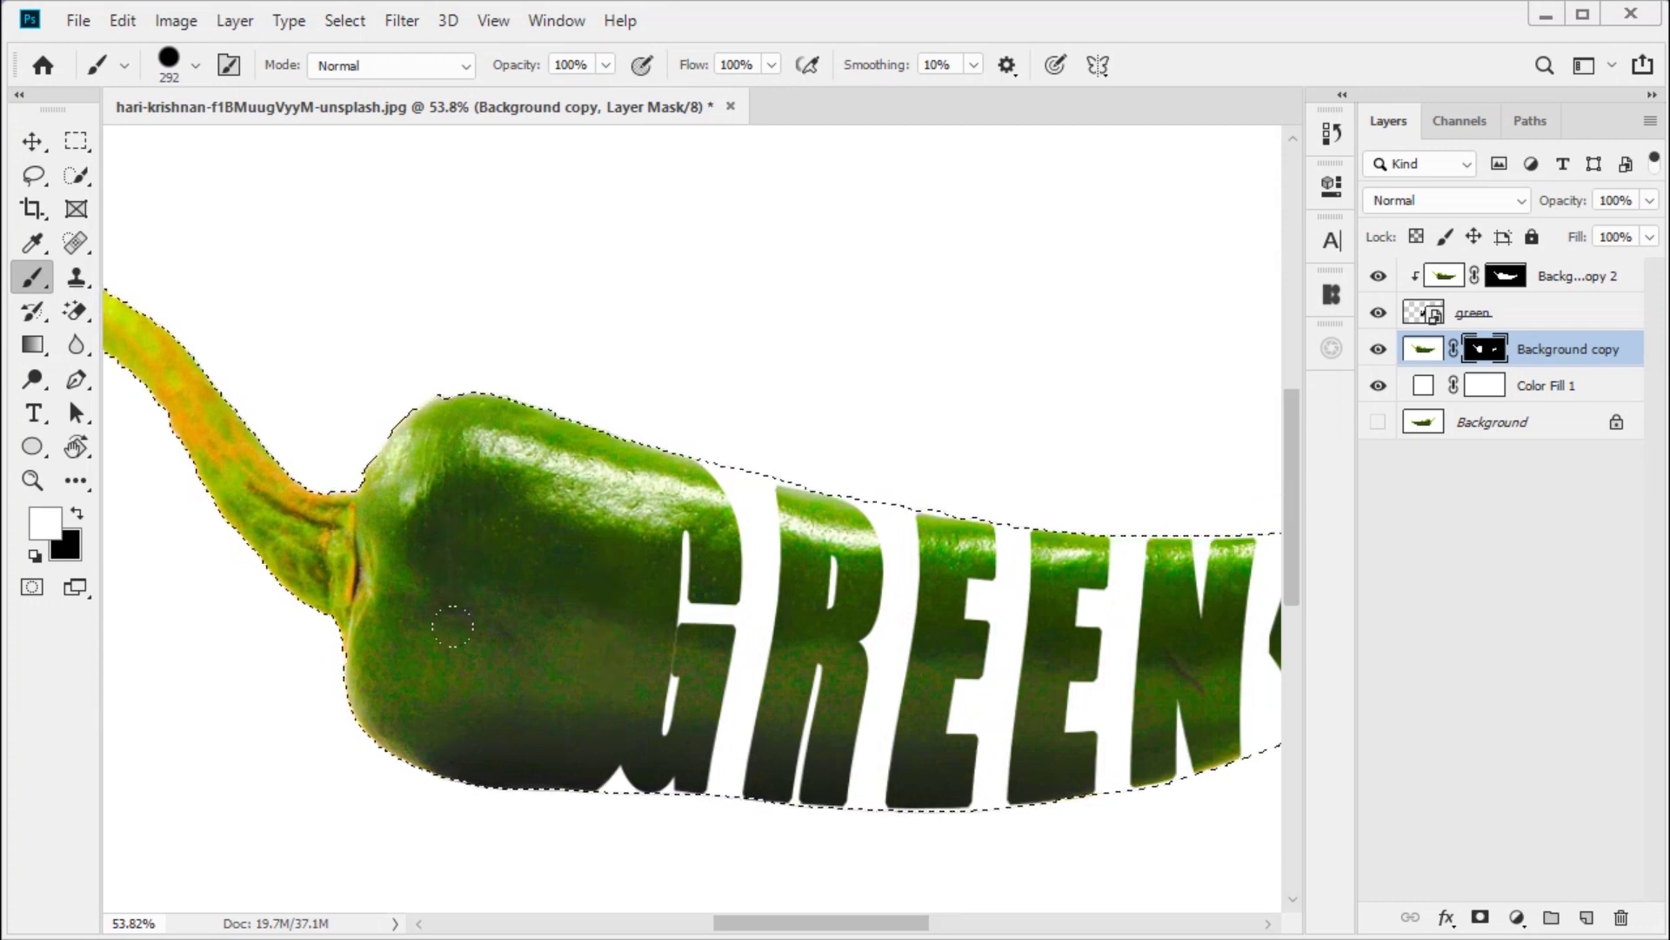
pyautogui.moveTo(654, 688); pyautogui.dragTo(545, 527)
pyautogui.moveTo(530, 612); pyautogui.dragTo(442, 660)
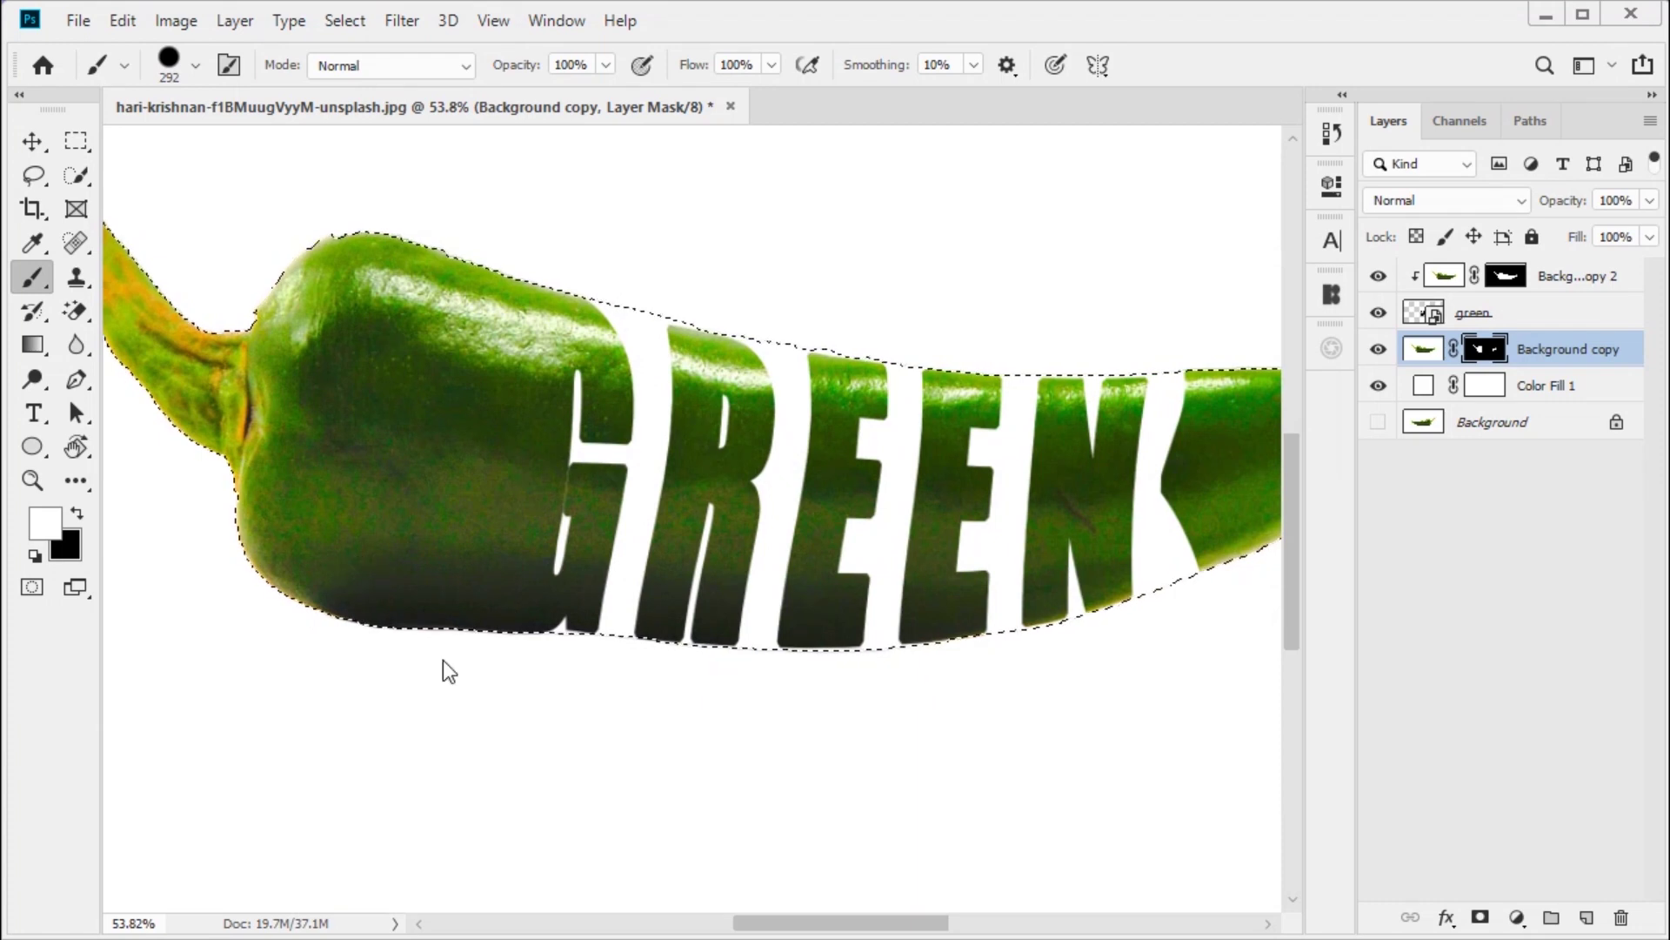
# Step: Reduce the brush to 120 px and paint white at the base of the G to fill the remaining gap
pyautogui.scroll(2, 474, 698)
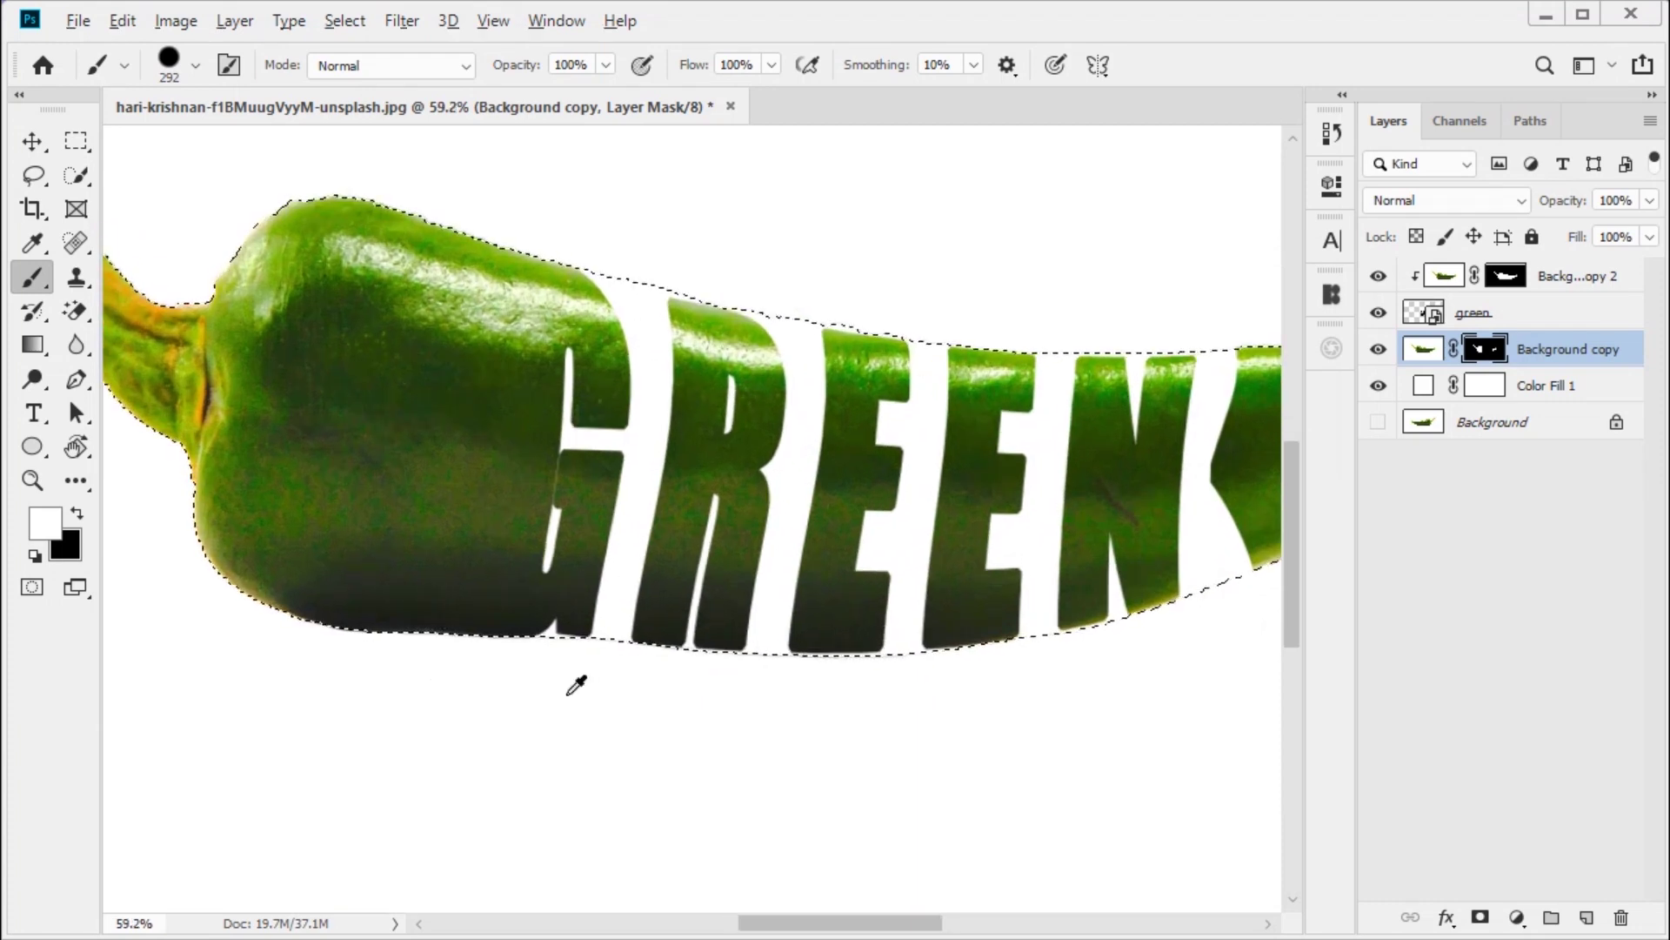
pyautogui.moveTo(567, 694); pyautogui.dragTo(497, 693)
pyautogui.moveTo(503, 619); pyautogui.dragTo(561, 620)
pyautogui.moveTo(487, 713); pyautogui.dragTo(486, 743)
pyautogui.moveTo(497, 669); pyautogui.dragTo(506, 687)
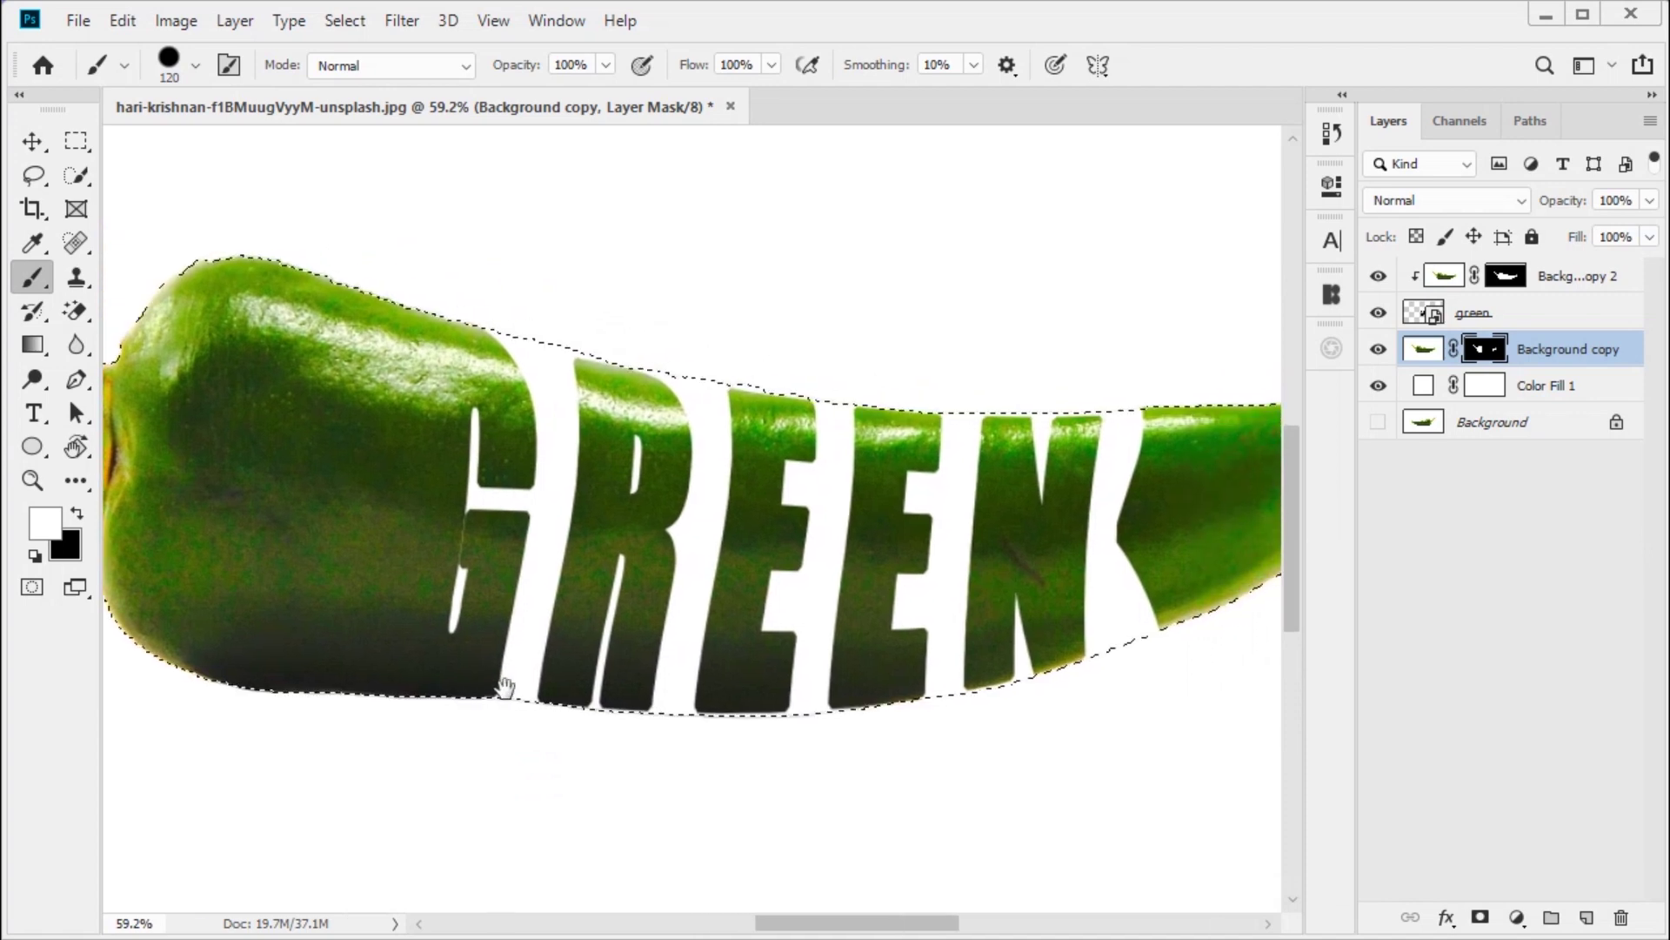
# Step: Paint white on the mask beside the N to rejoin it with the chili's tip, and clear the selection
pyautogui.moveTo(791, 664); pyautogui.dragTo(551, 690)
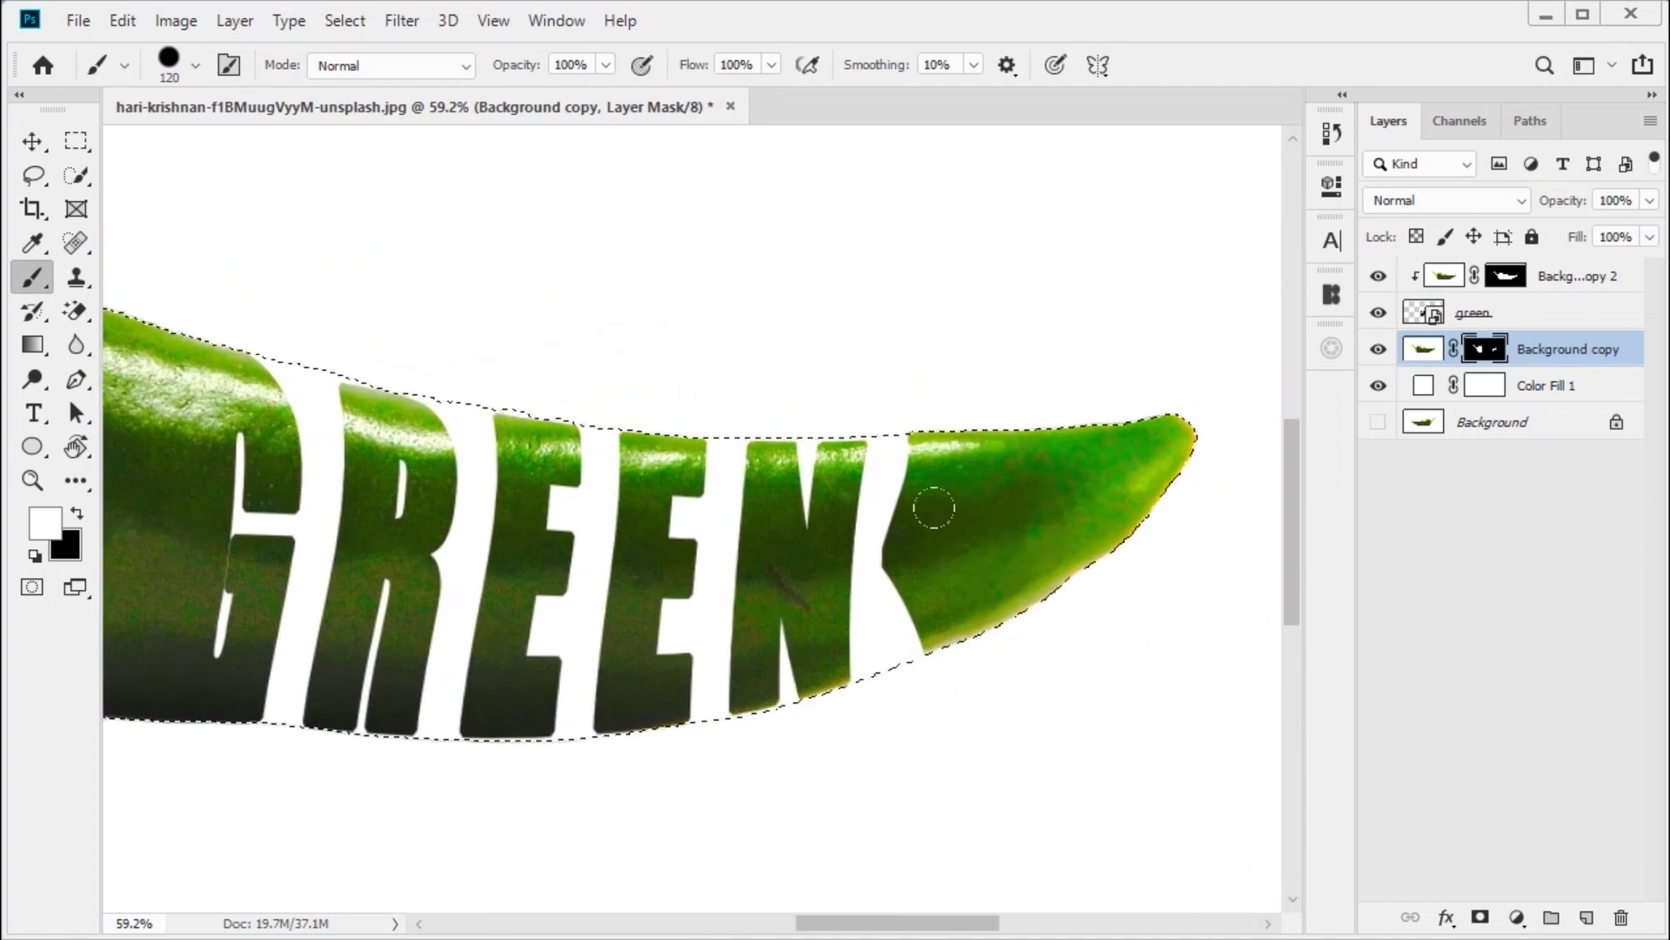
pyautogui.moveTo(941, 446)
pyautogui.mouseDown()
pyautogui.moveTo(872, 436)
pyautogui.moveTo(864, 644)
pyautogui.mouseUp()
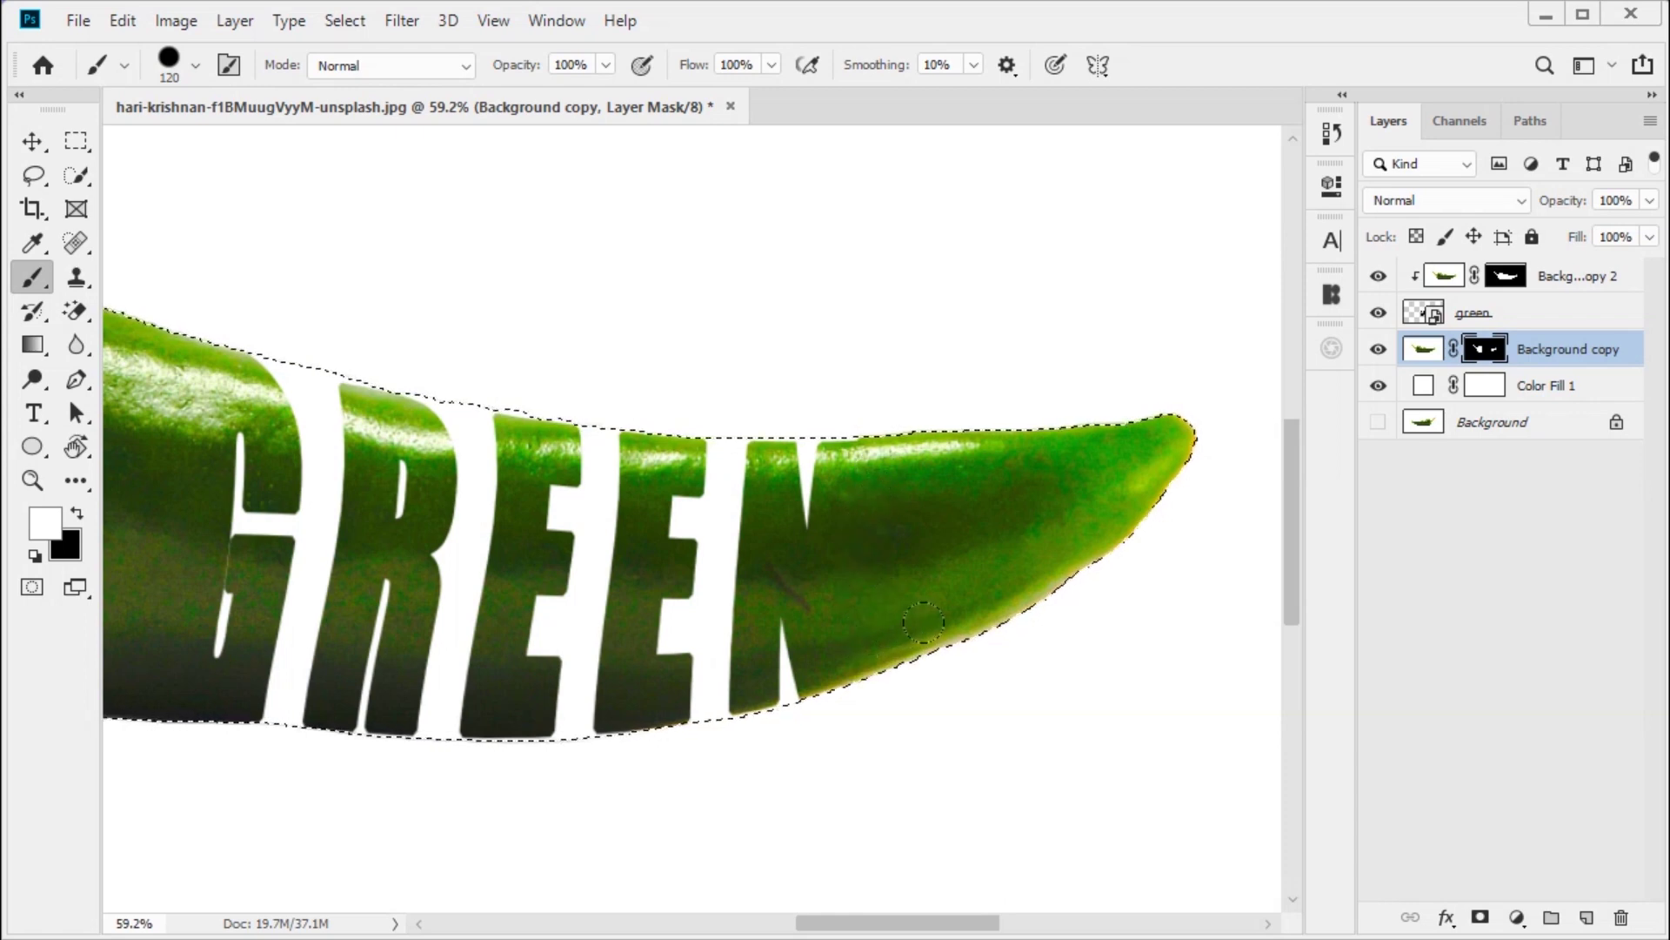
pyautogui.scroll(-5, 922, 622)
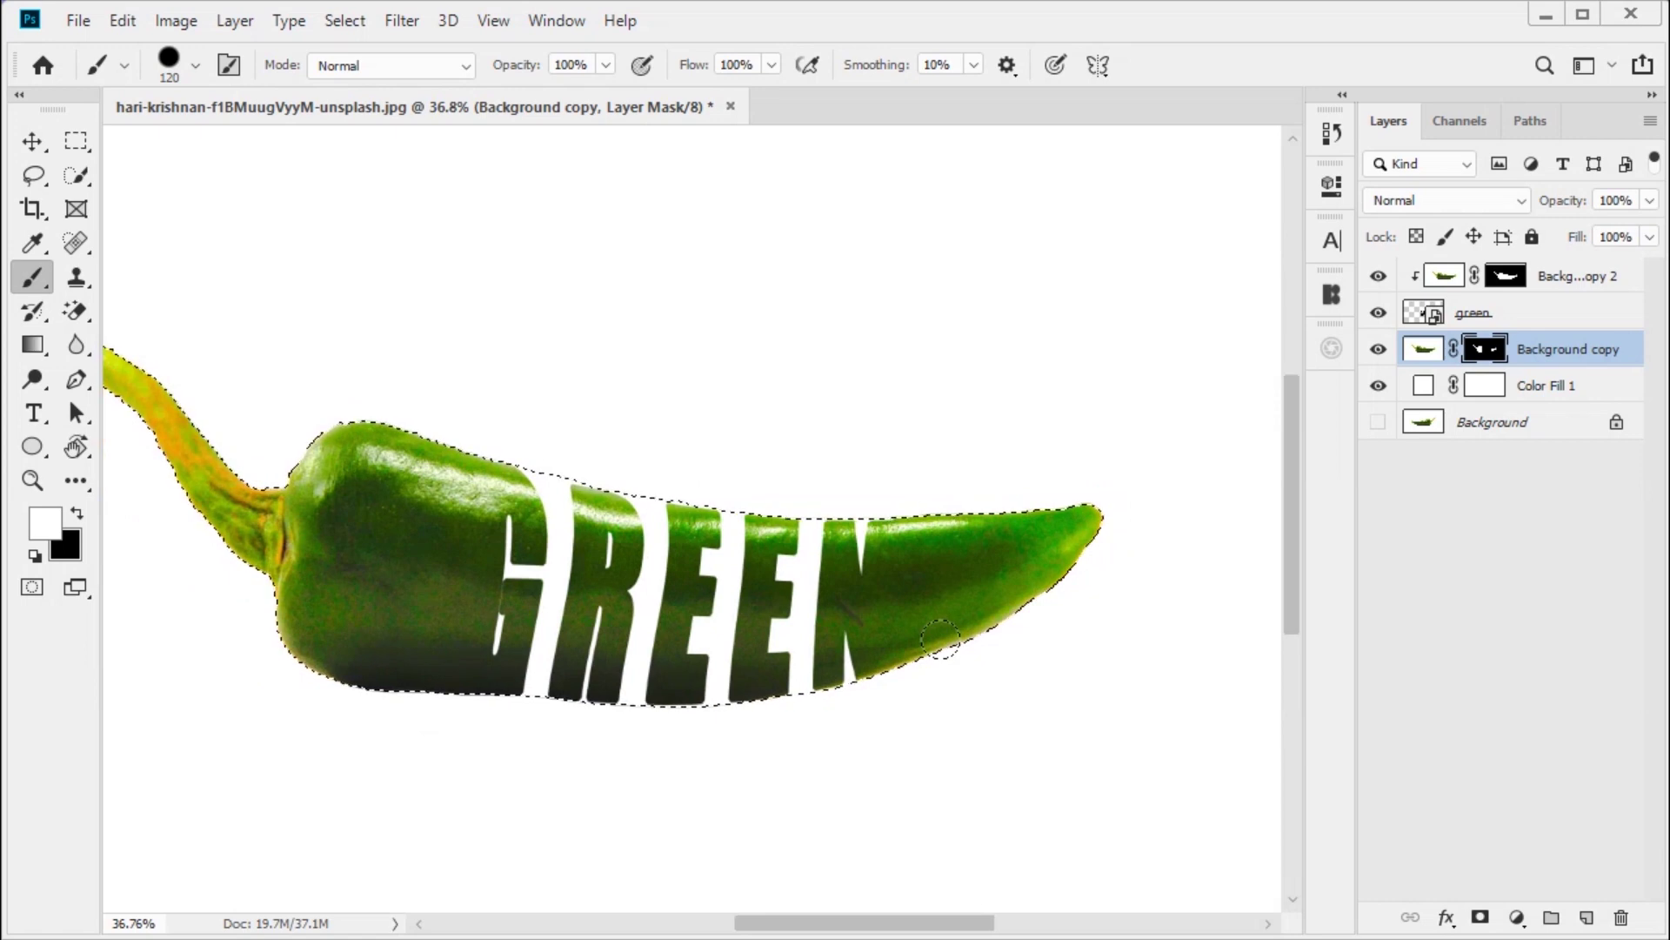
pyautogui.hotkey('ctrl', 'd')
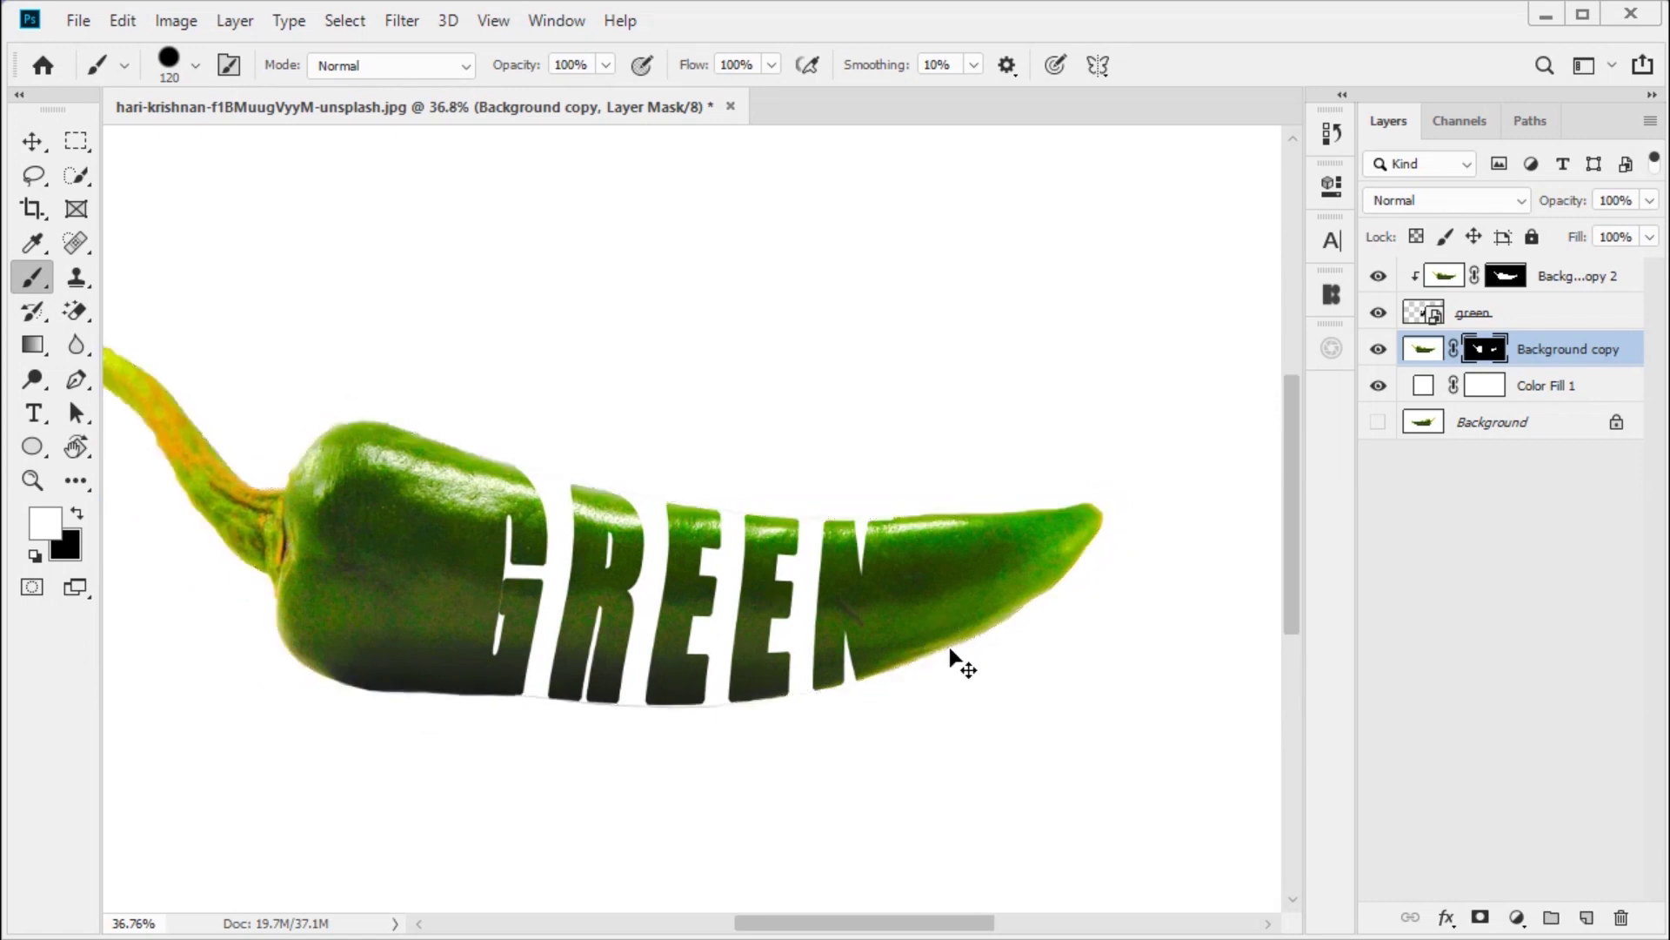
pyautogui.scroll(-4, 950, 649)
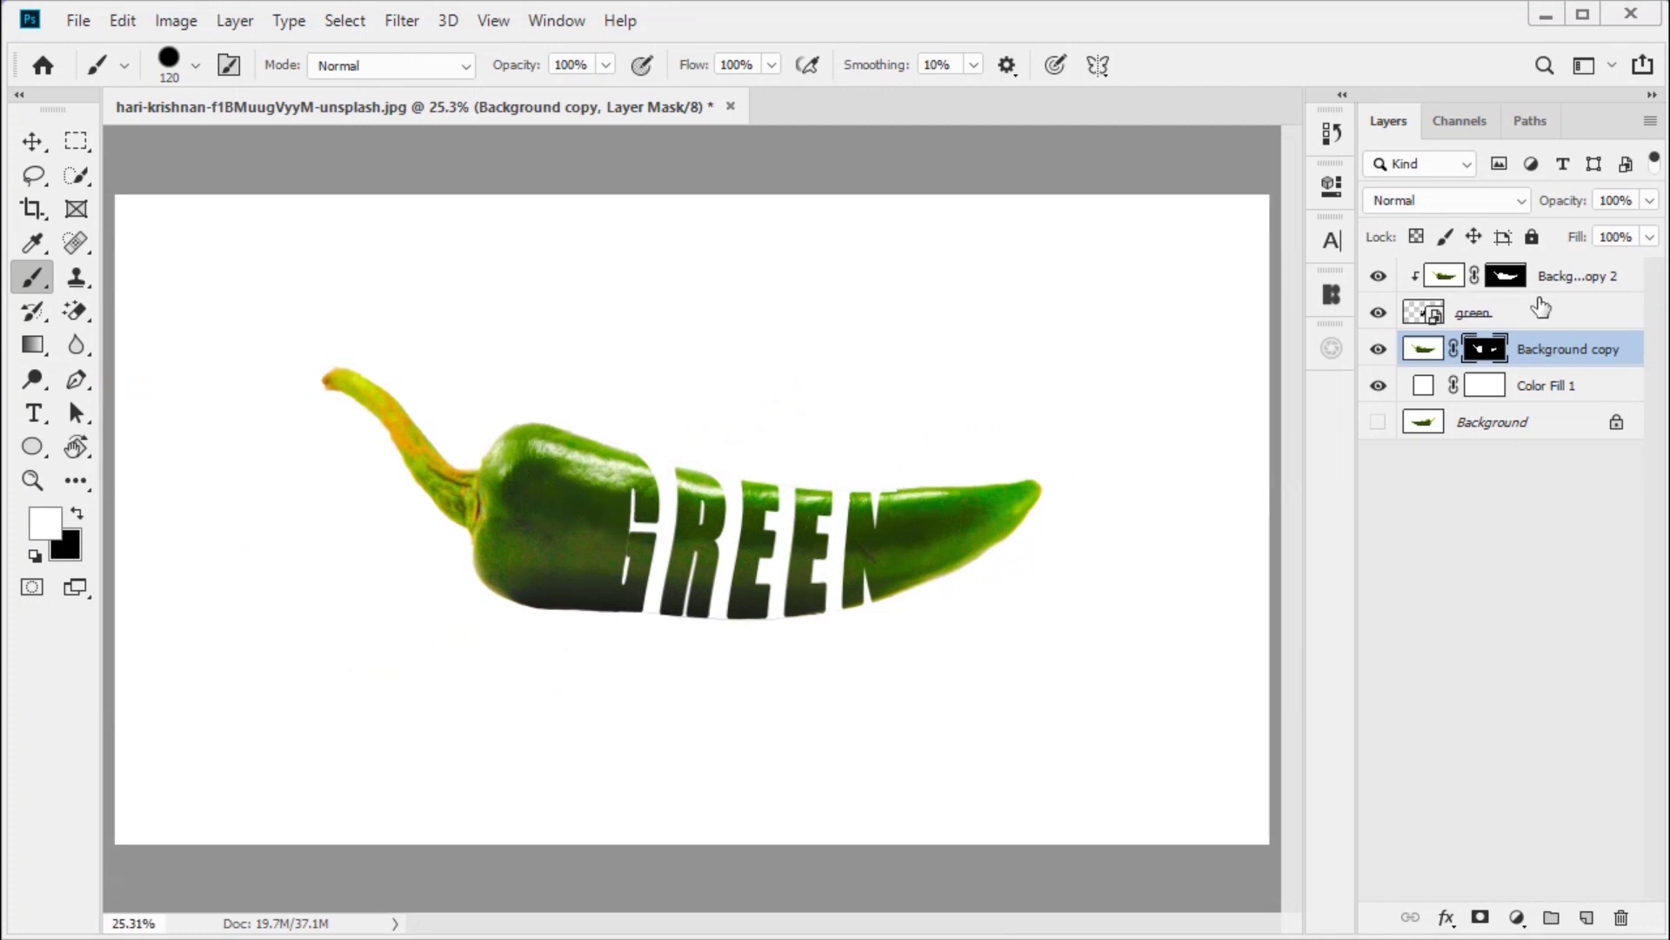
# Step: Add a new layer above Color Fill 1 and set a Soft Round brush to 228 px, 0% hardness and a flattened elliptical tip
pyautogui.click(1570, 388)
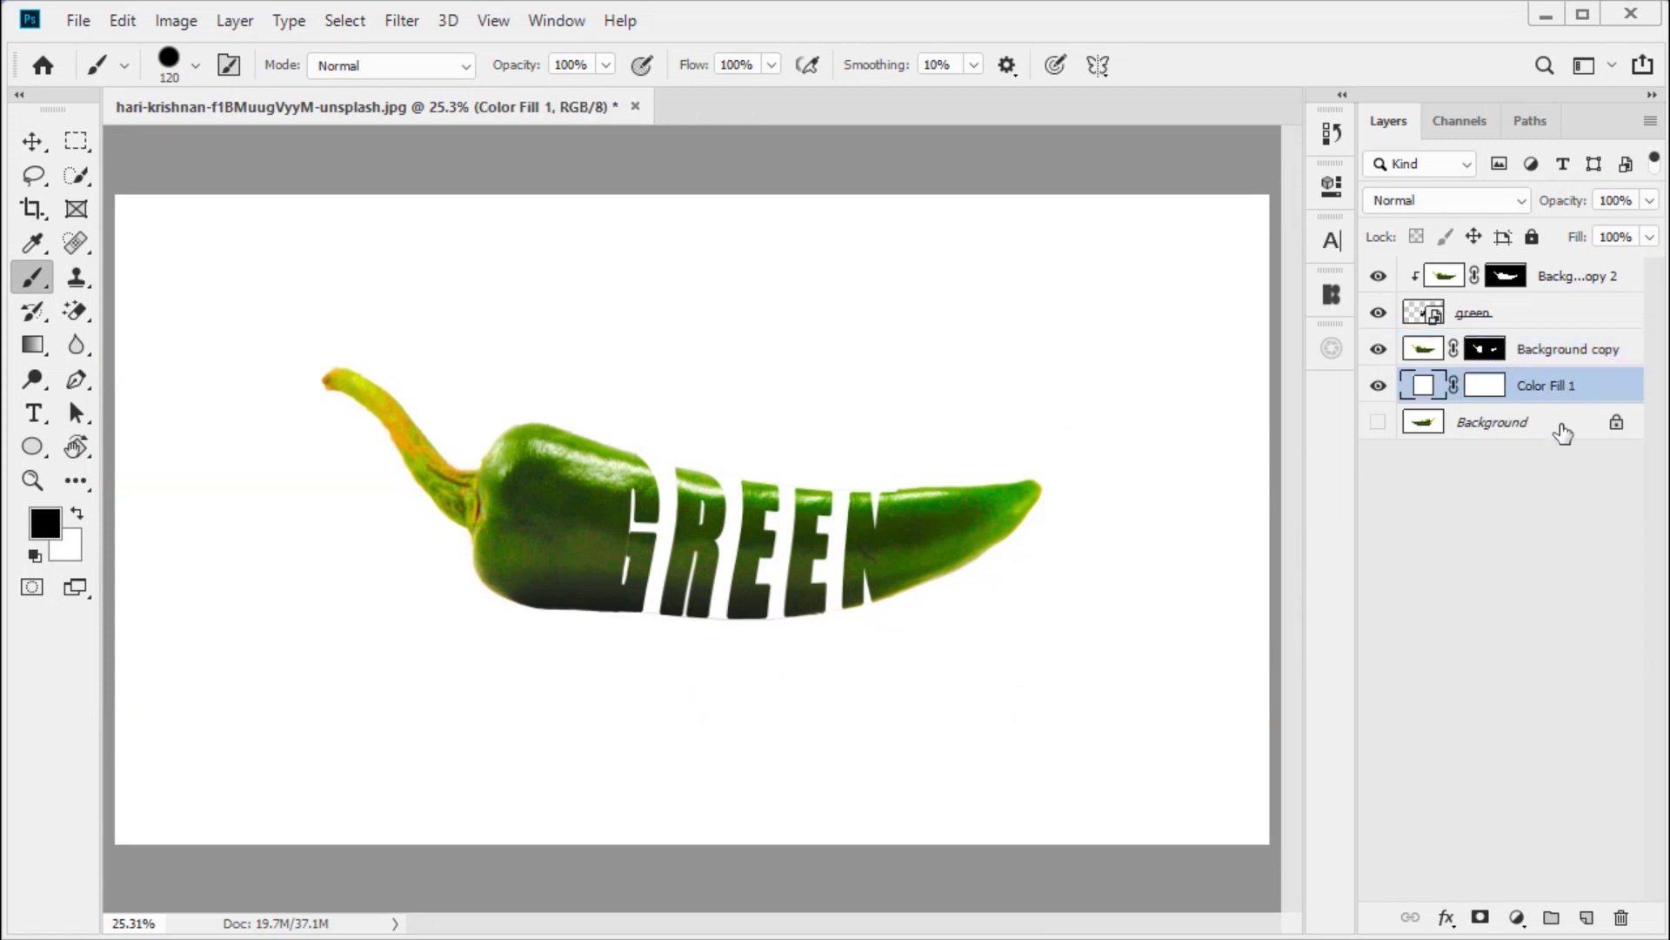
pyautogui.click(1587, 917)
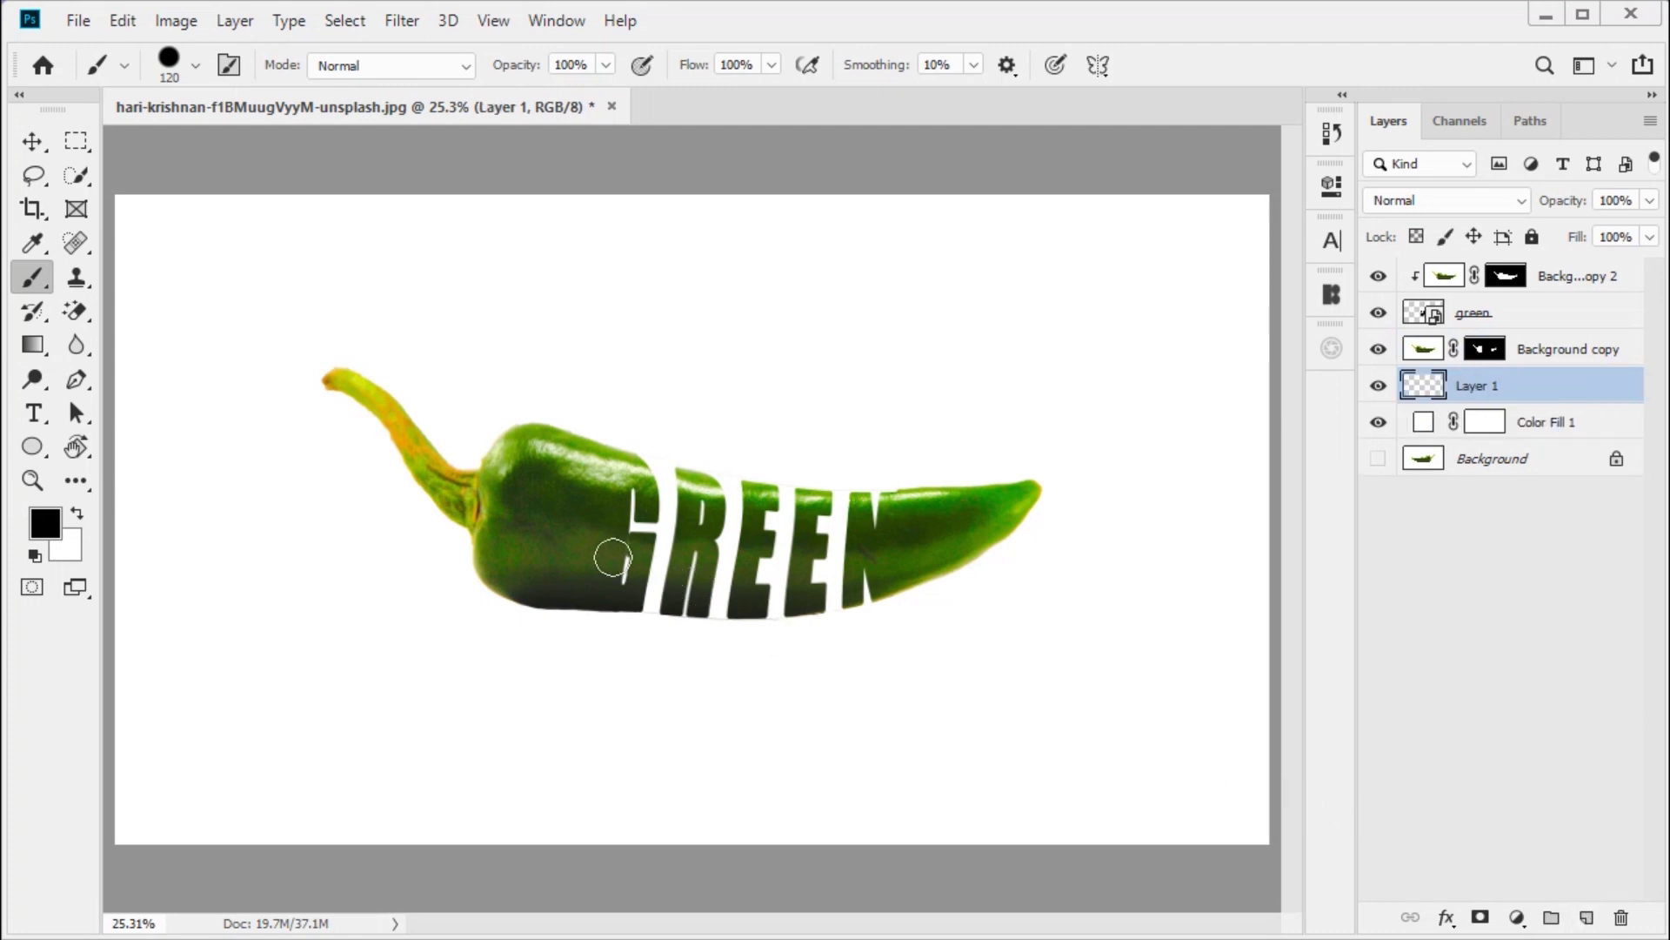
pyautogui.click(165, 69)
pyautogui.click(184, 356)
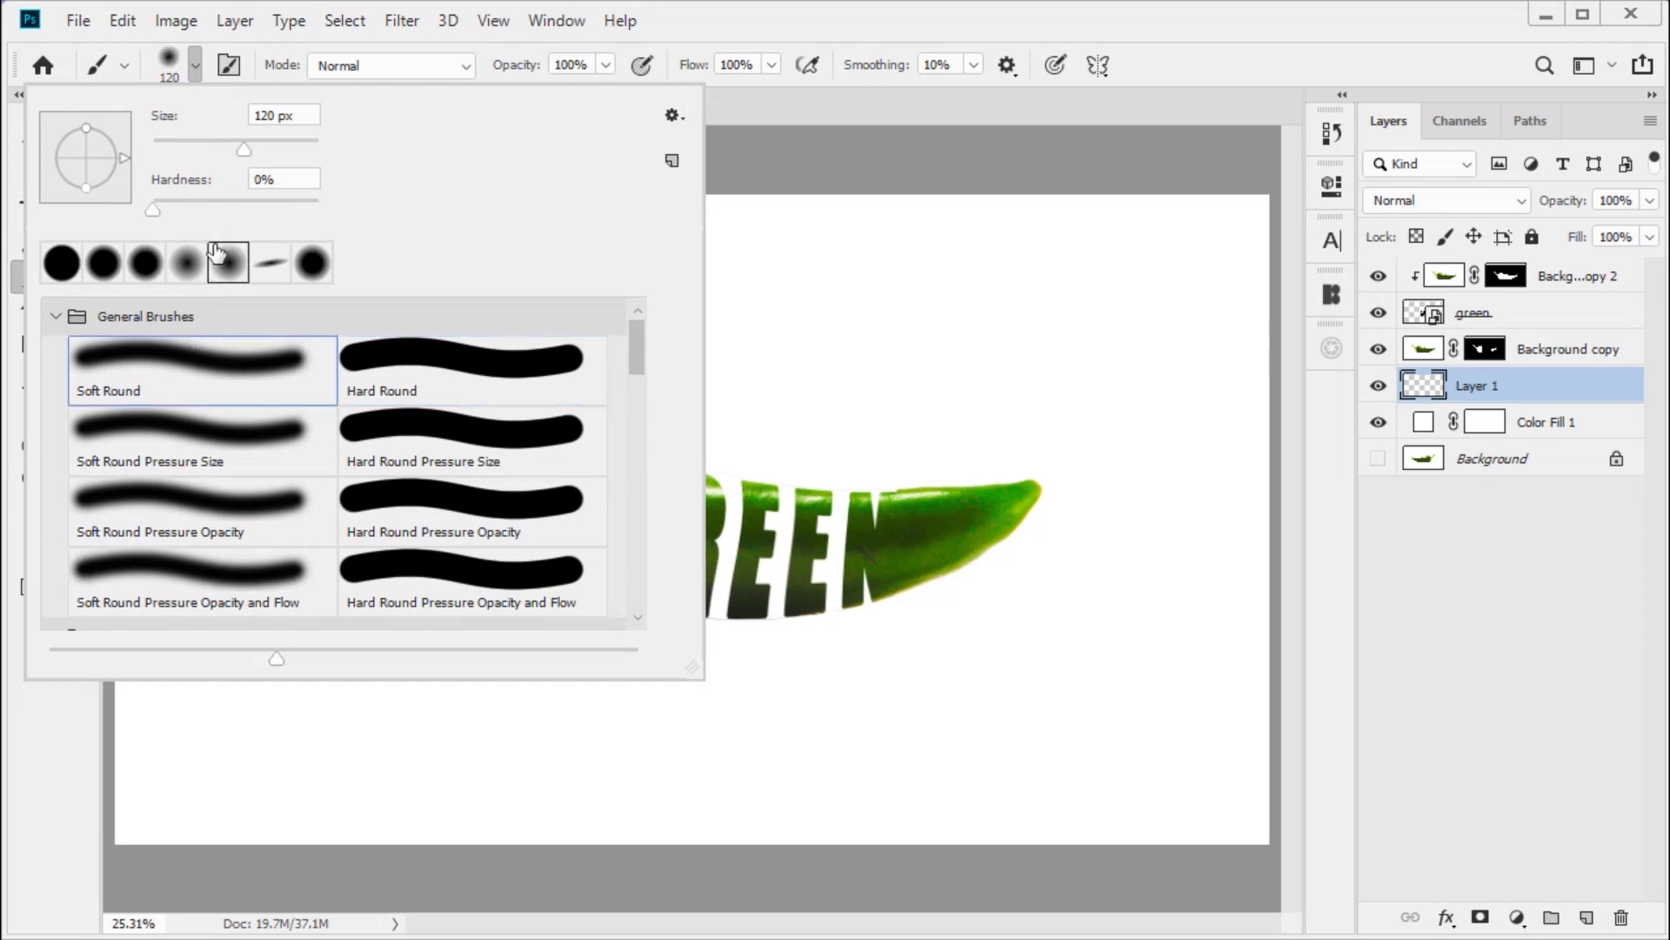
pyautogui.moveTo(254, 155); pyautogui.dragTo(279, 150)
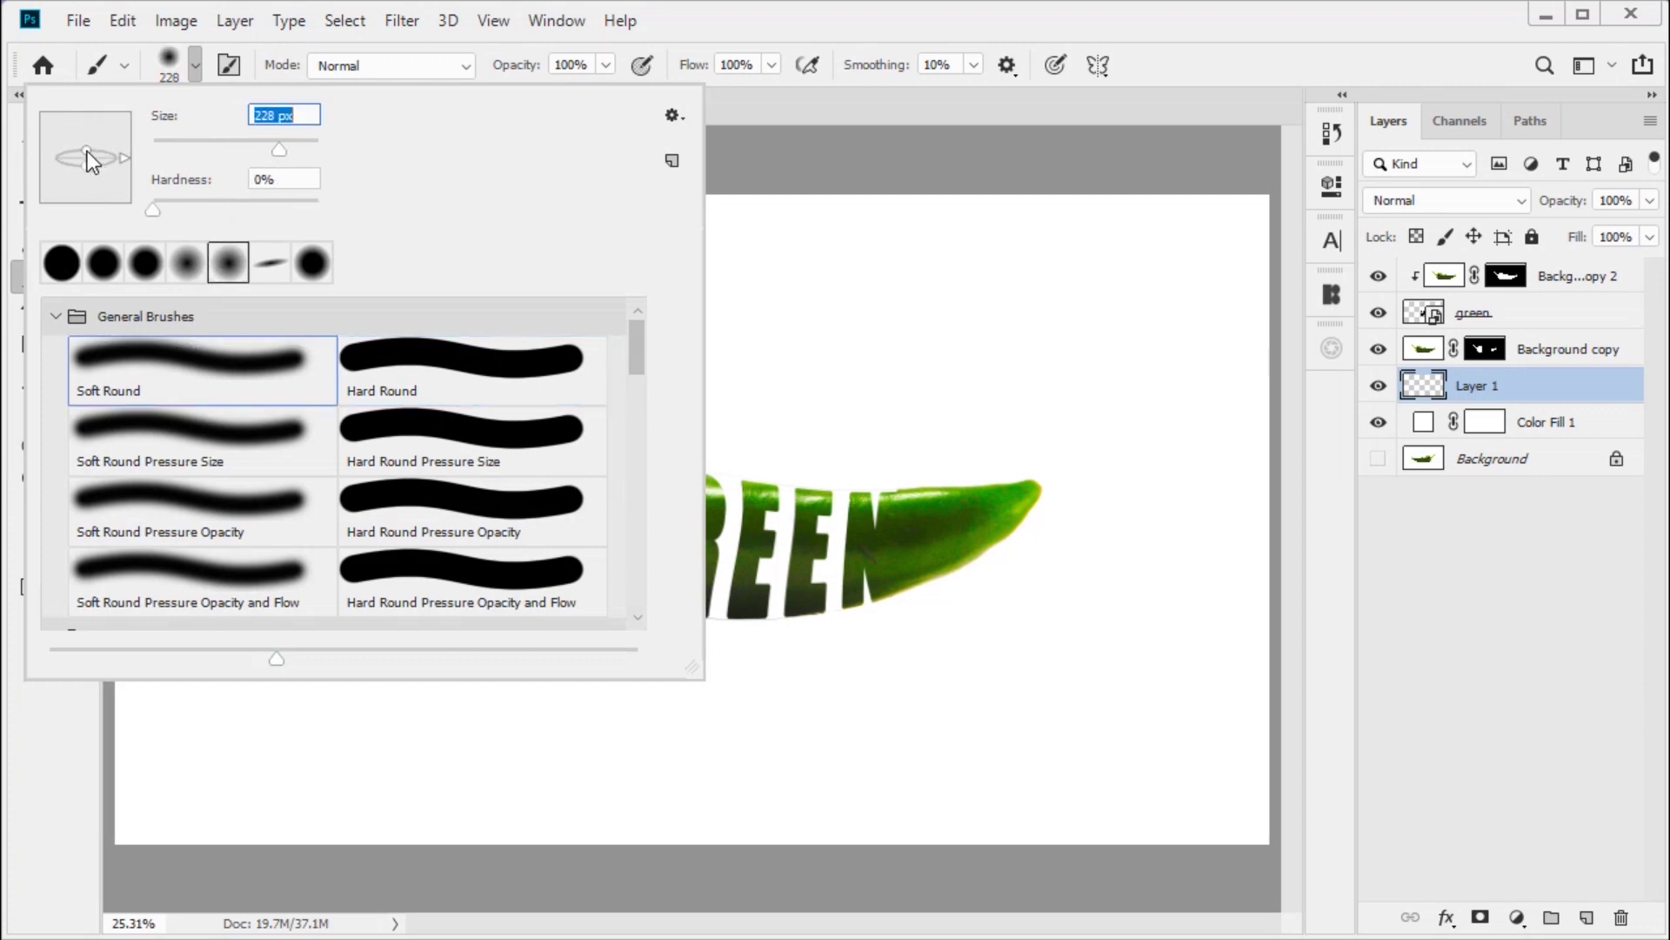
pyautogui.moveTo(87, 149); pyautogui.dragTo(101, 147)
pyautogui.click(693, 23)
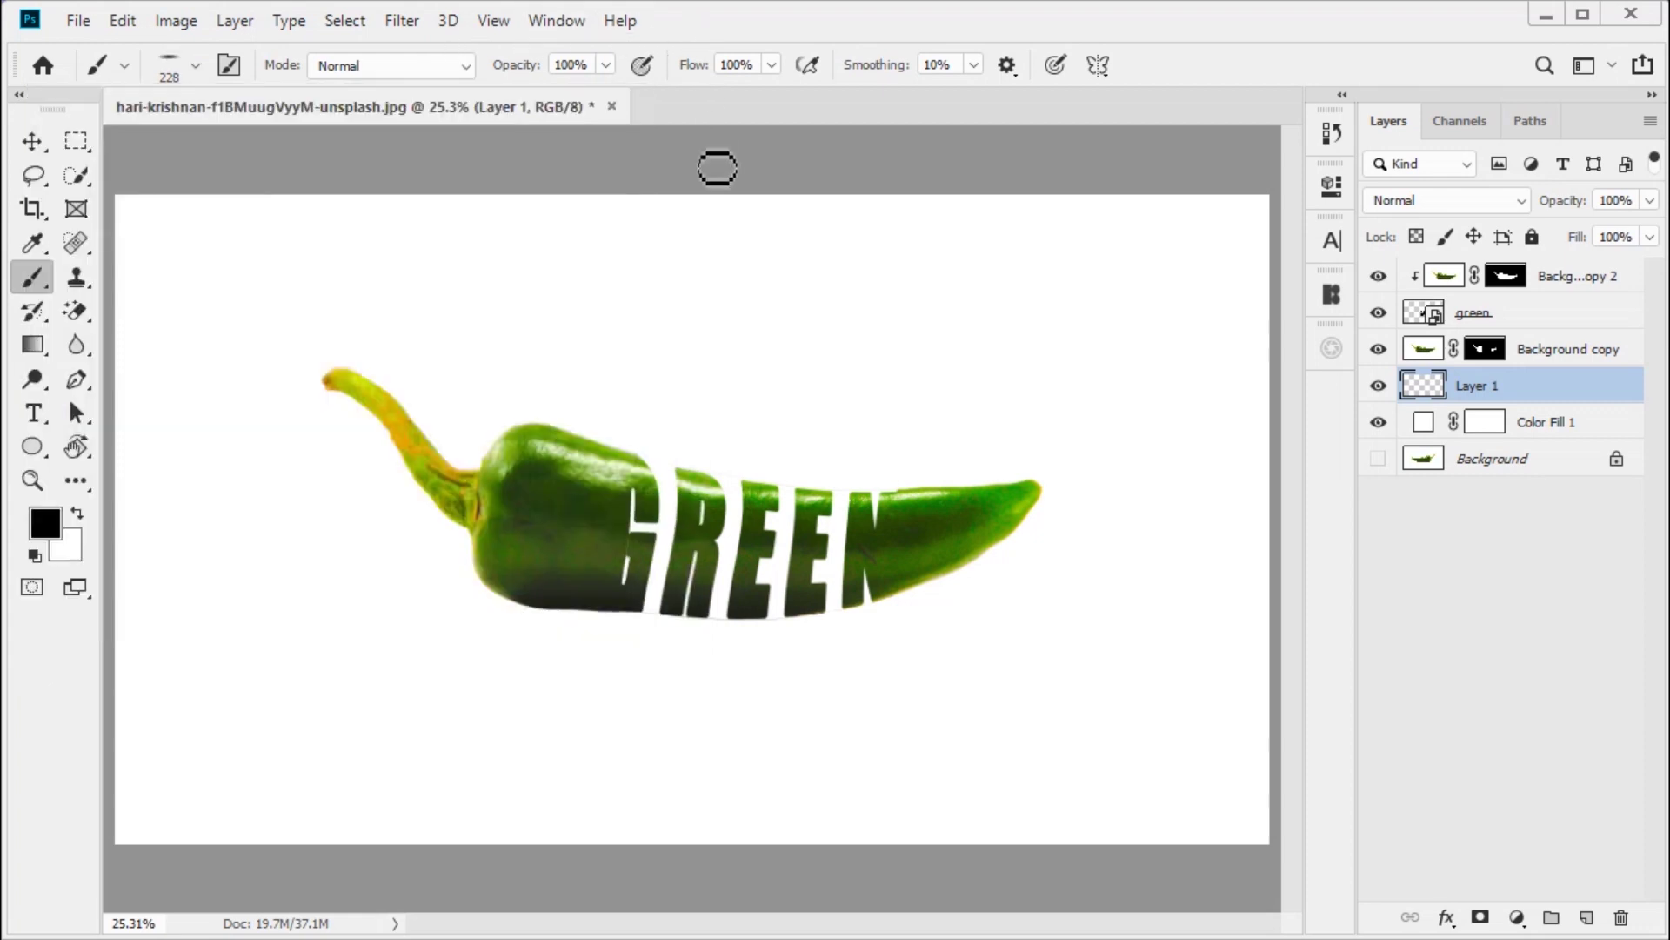
# Step: Enlarge the flattened brush to 1579 px and paint one soft black shadow under the chili on the new layer
pyautogui.moveTo(676, 634); pyautogui.dragTo(844, 644)
pyautogui.moveTo(709, 620)
pyautogui.mouseDown()
pyautogui.moveTo(789, 651)
pyautogui.moveTo(754, 650)
pyautogui.mouseUp()
pyautogui.click(698, 633)
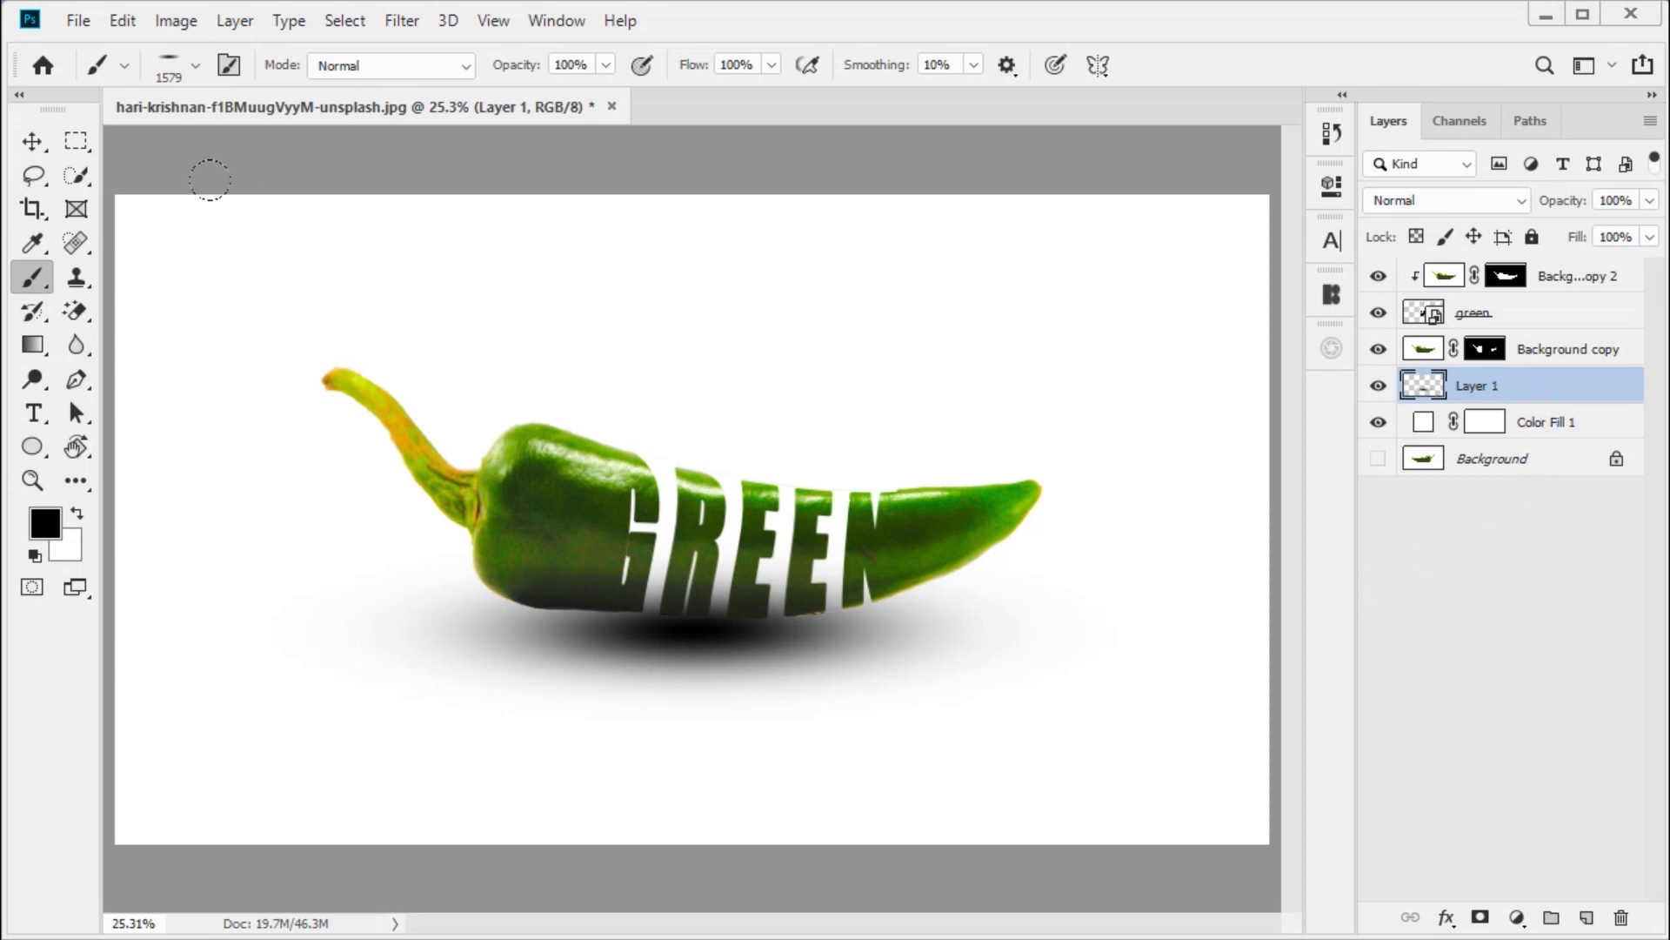
# Step: Transform the shadow on Layer 1 to 133.81% width and 75.04% height, and position it just beneath the chili
pyautogui.press('v')
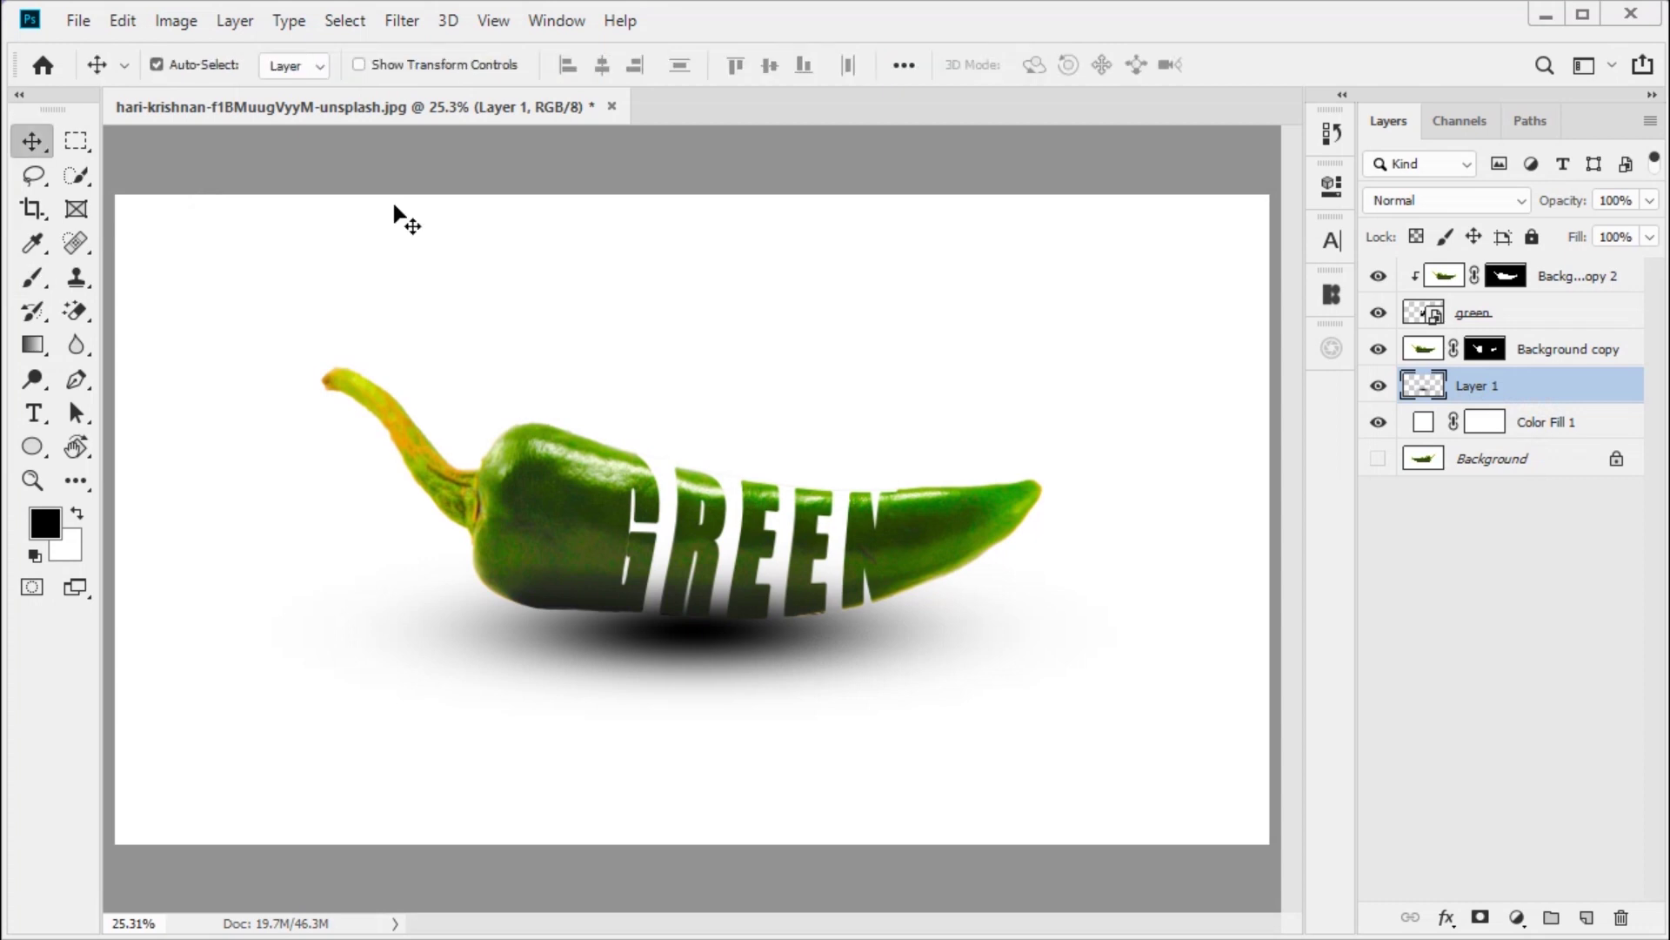
pyautogui.hotkey('ctrl', 't')
pyautogui.moveTo(692, 538); pyautogui.dragTo(694, 618)
pyautogui.moveTo(1131, 669); pyautogui.dragTo(1268, 669)
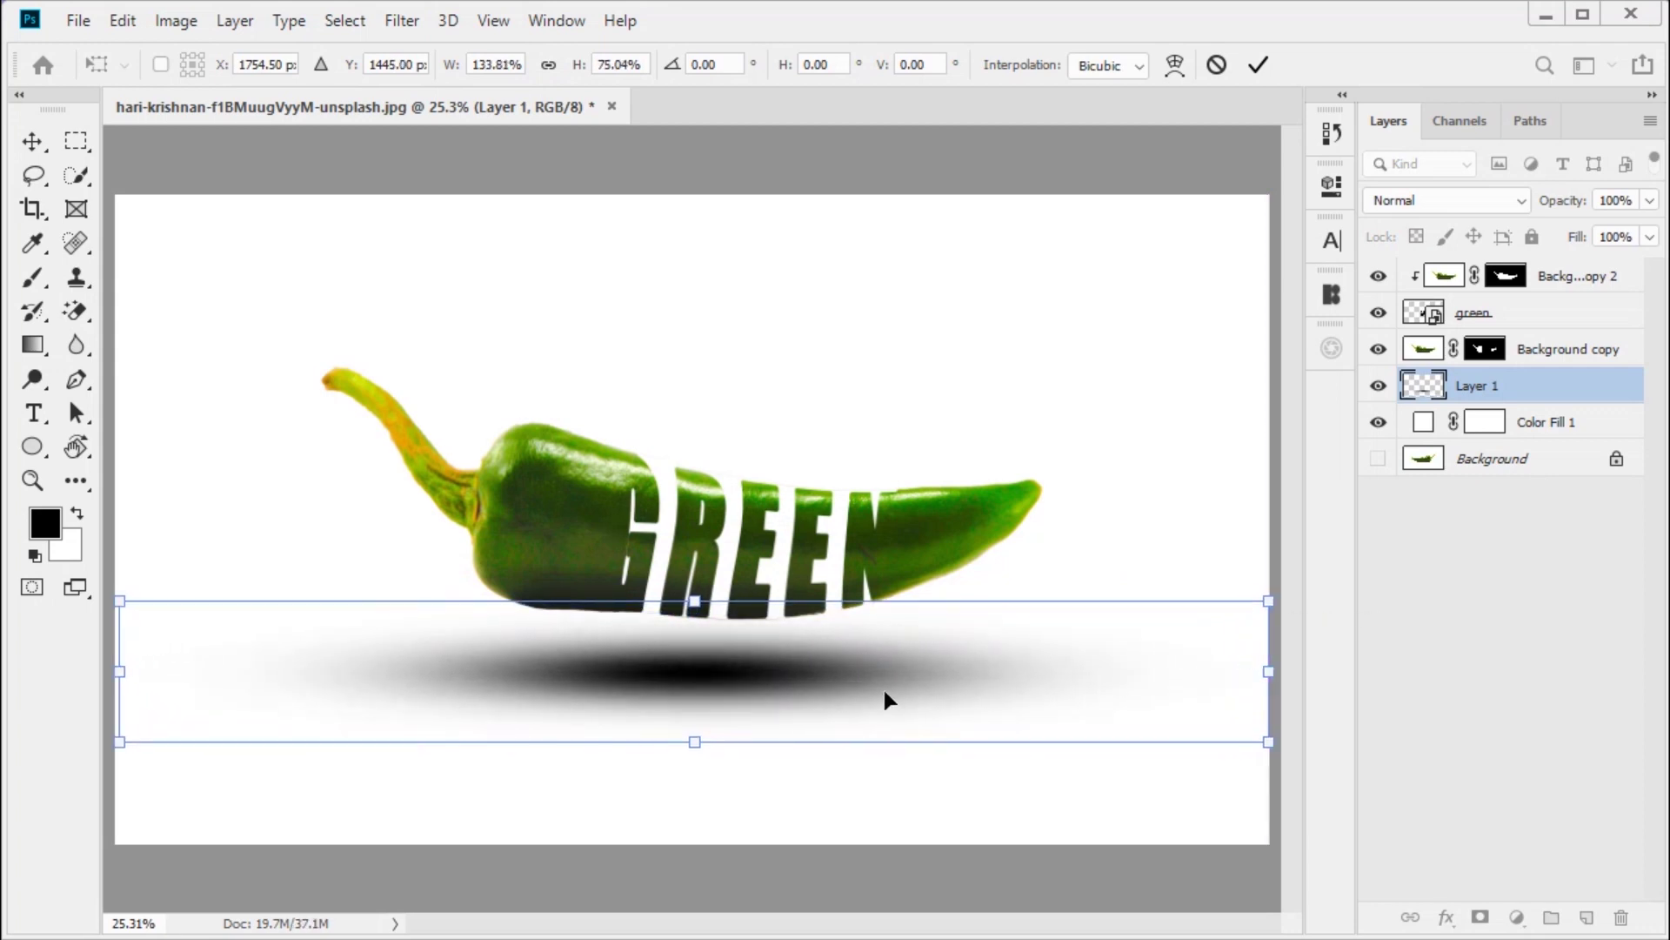
pyautogui.moveTo(883, 691)
pyautogui.mouseDown()
pyautogui.moveTo(875, 654)
pyautogui.moveTo(879, 670)
pyautogui.mouseUp()
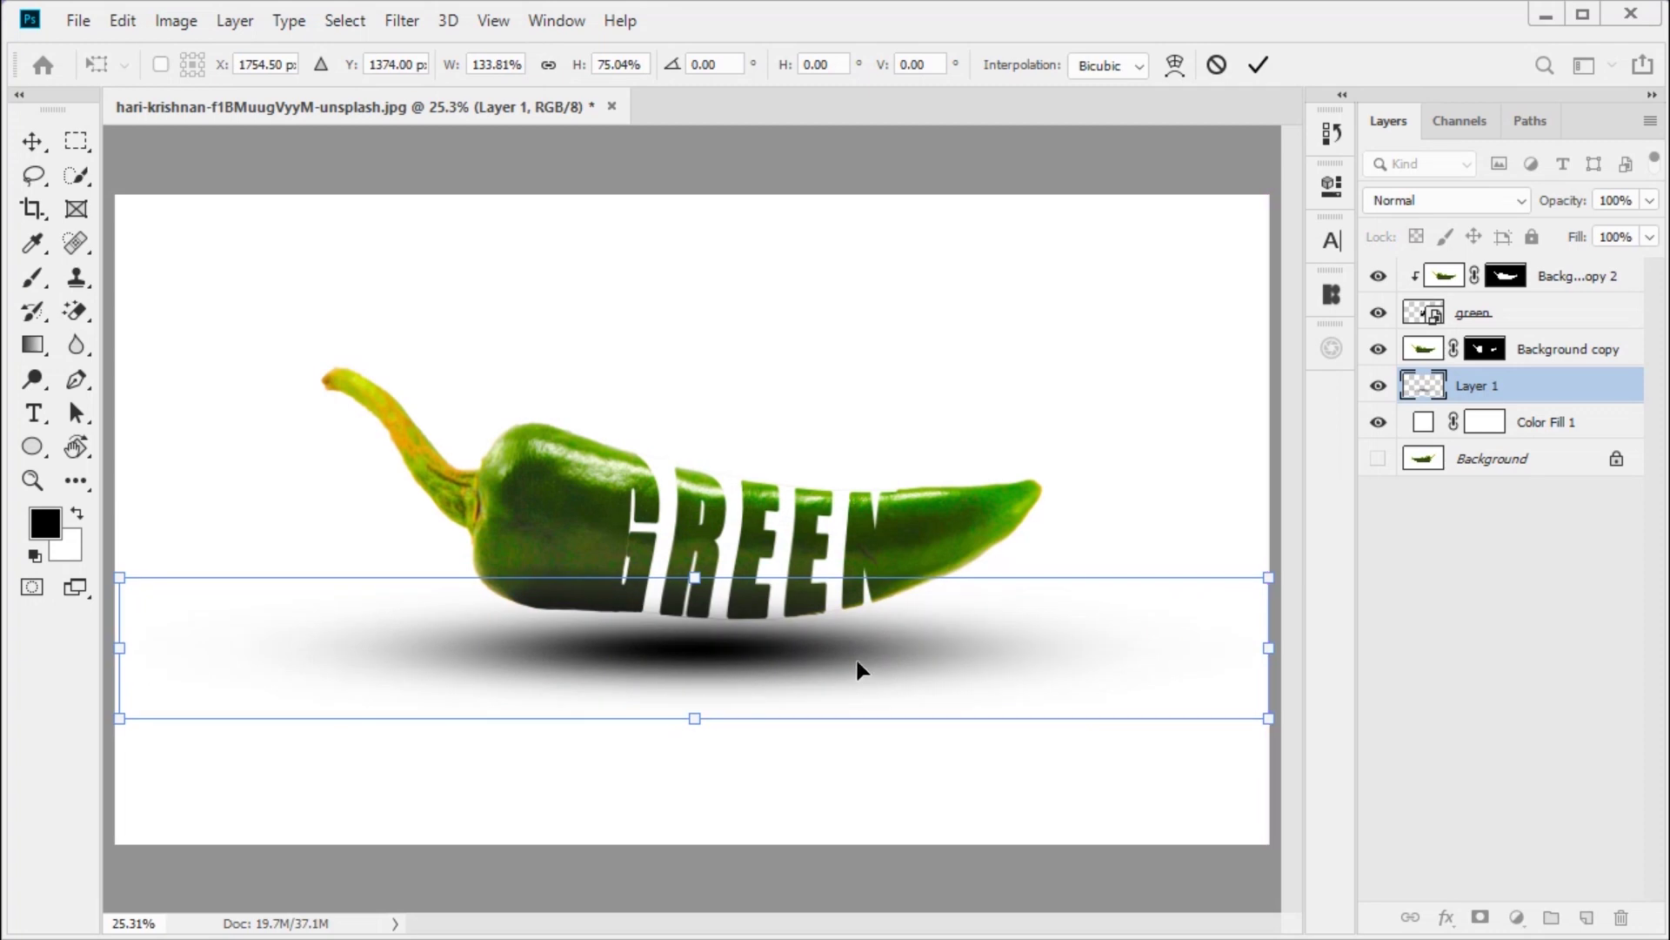
pyautogui.press('Return')
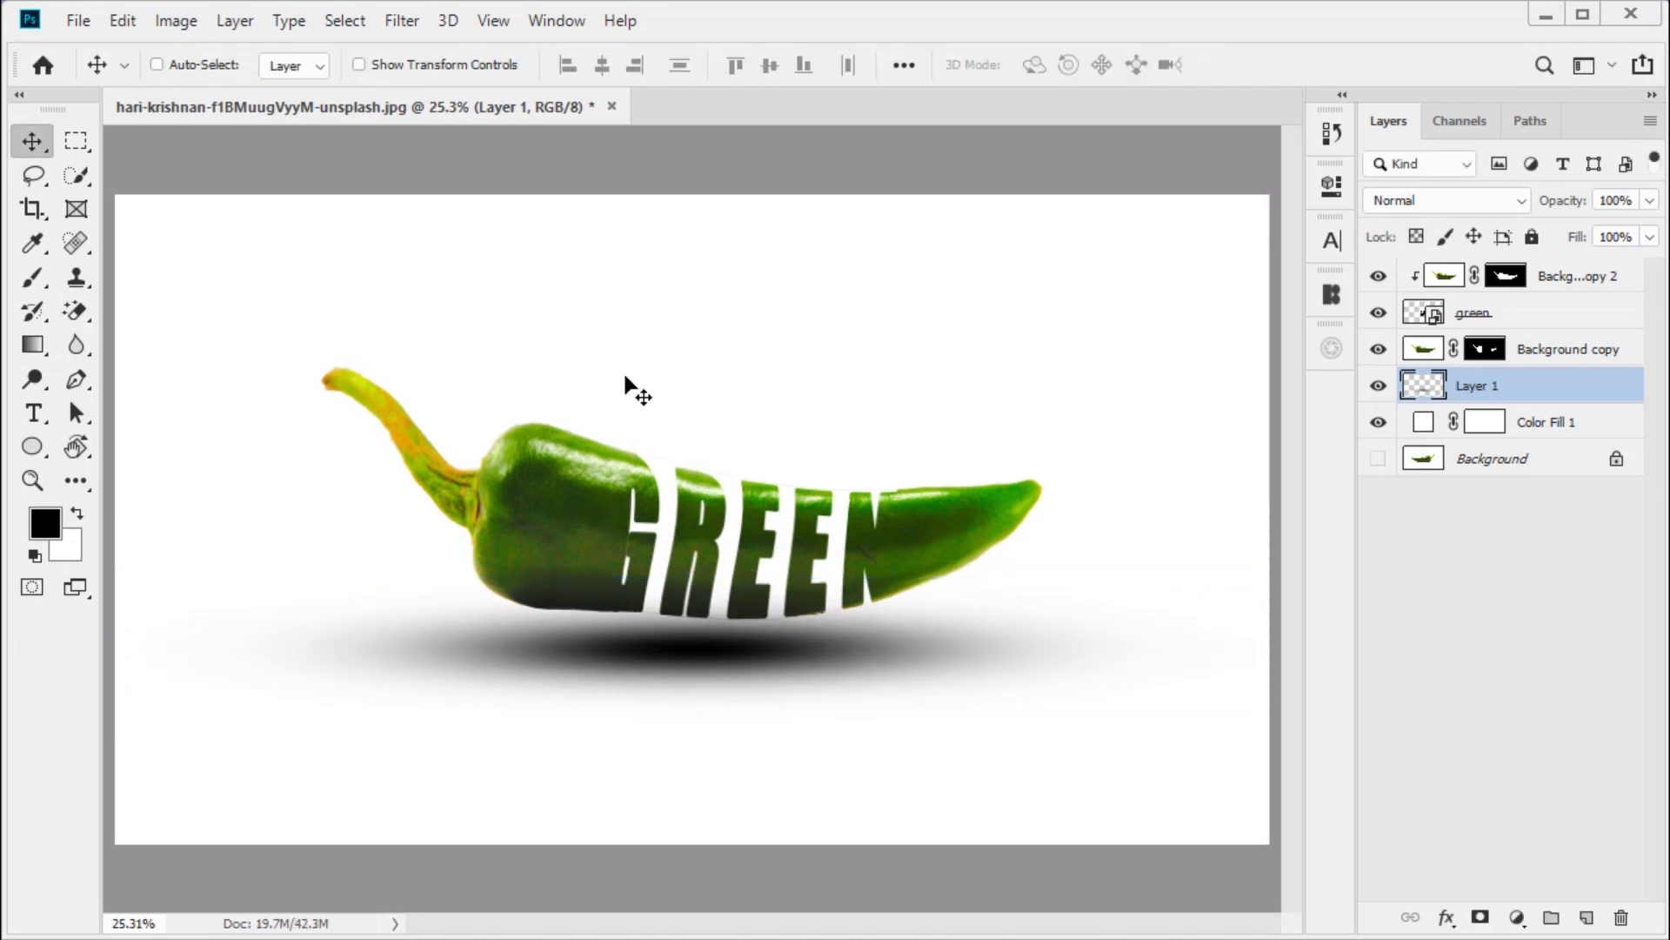
# Step: Apply a Gaussian Blur with a 36.0 pixel radius to the shadow layer
pyautogui.click(405, 27)
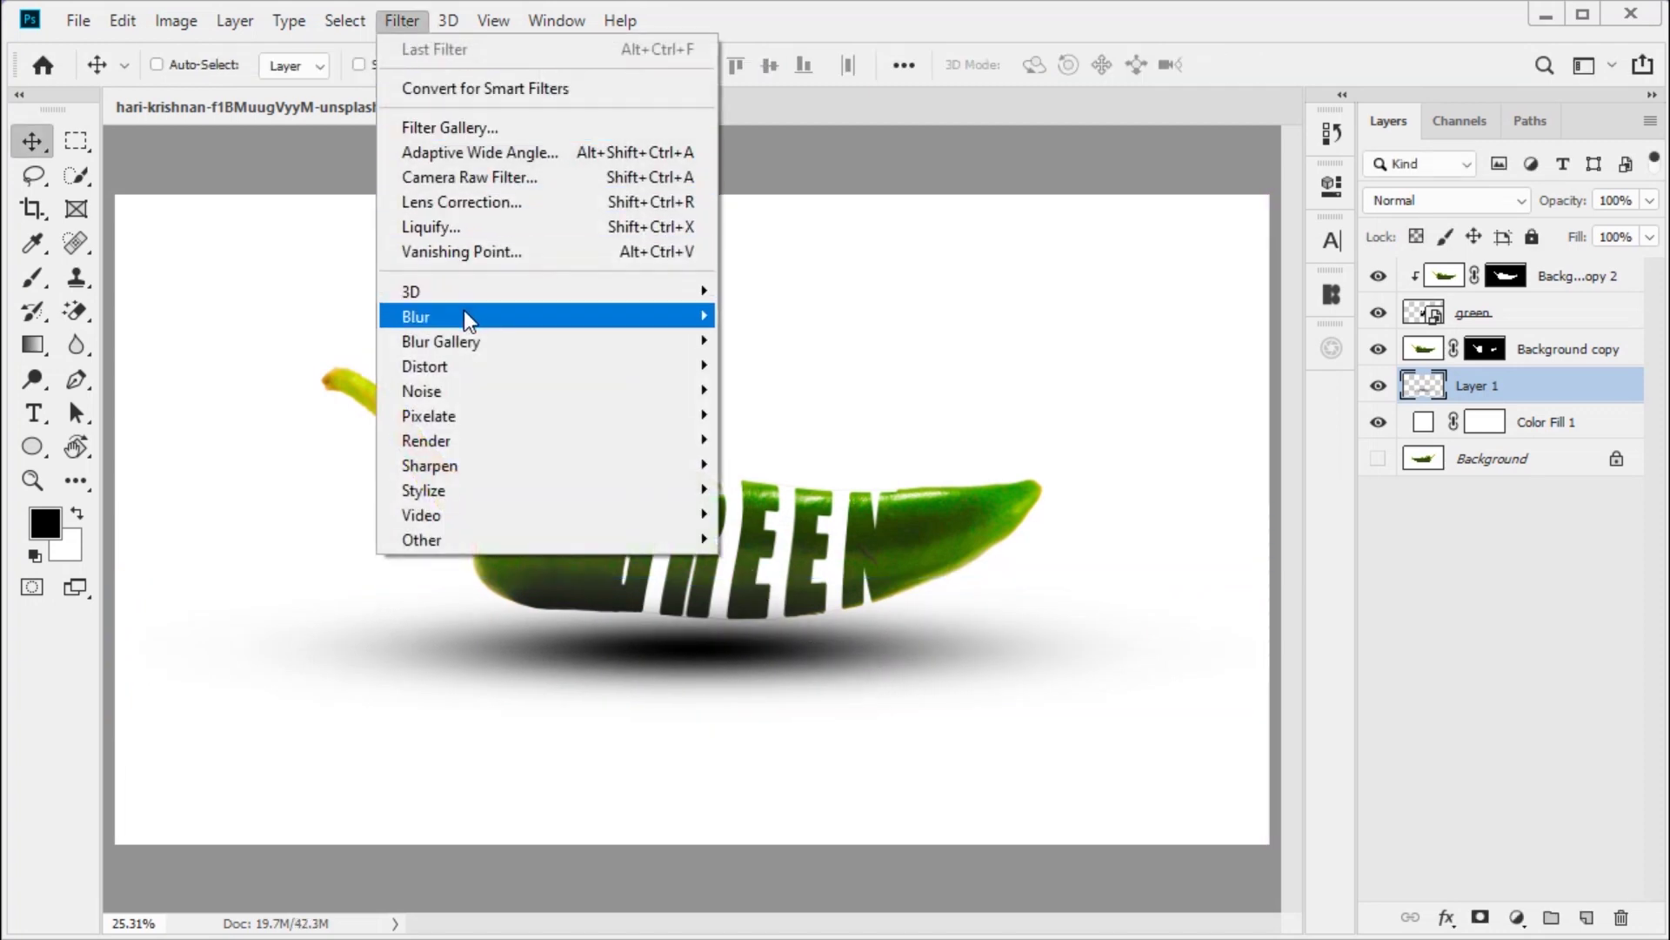
pyautogui.moveTo(463, 313)
pyautogui.click(797, 416)
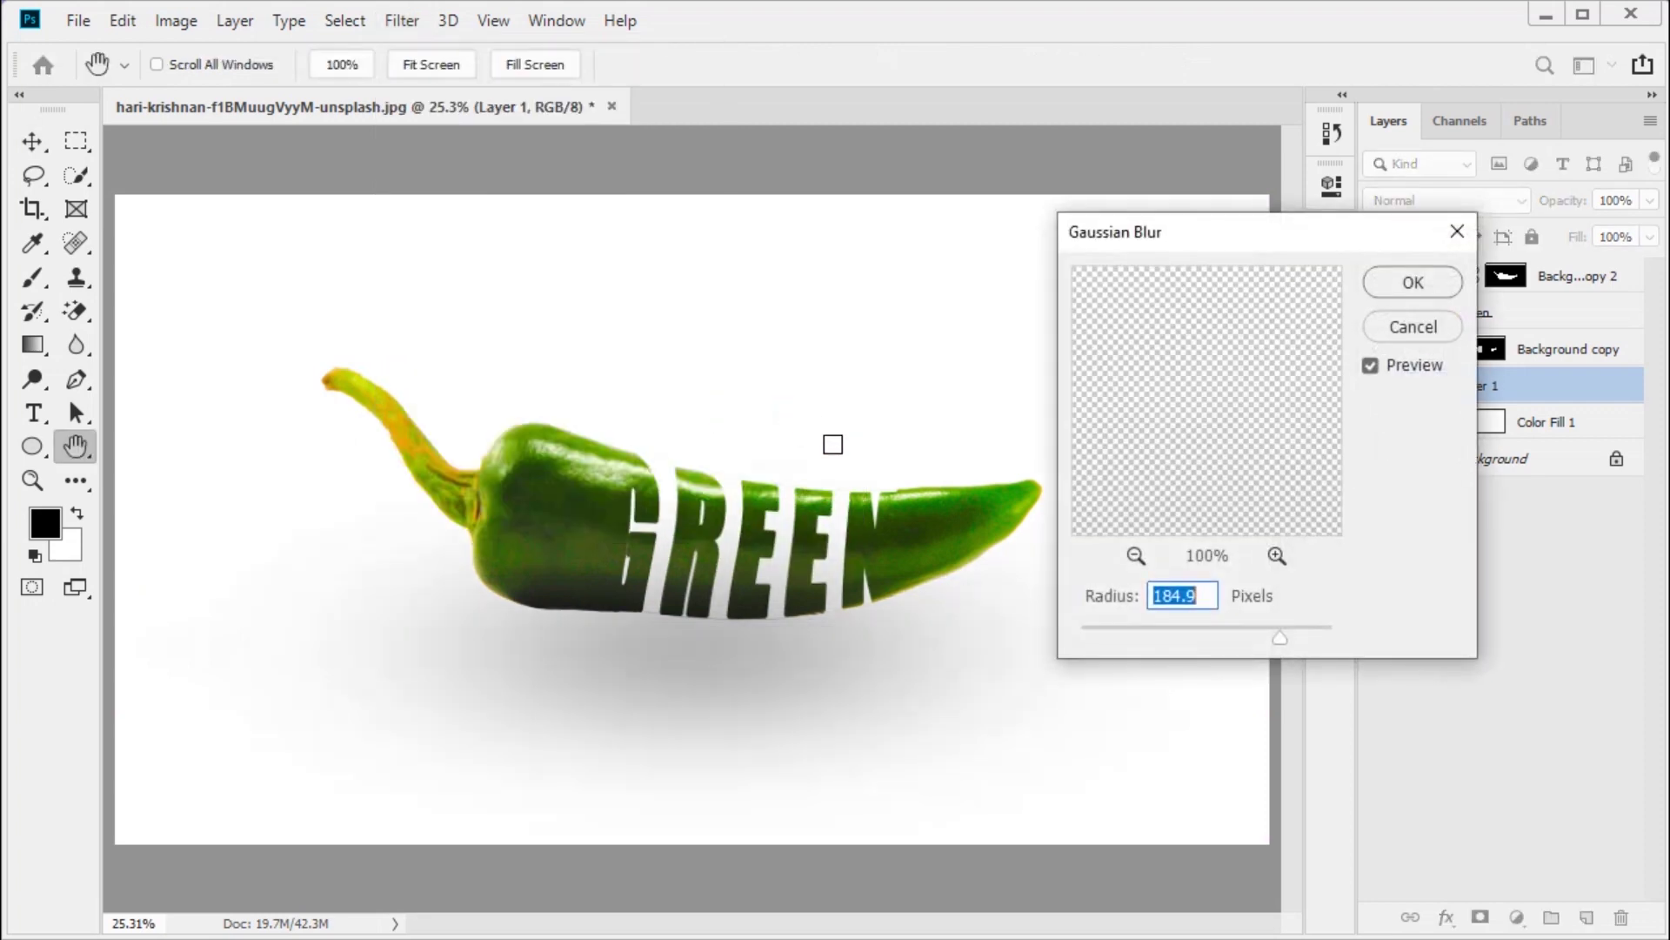
pyautogui.click(1193, 635)
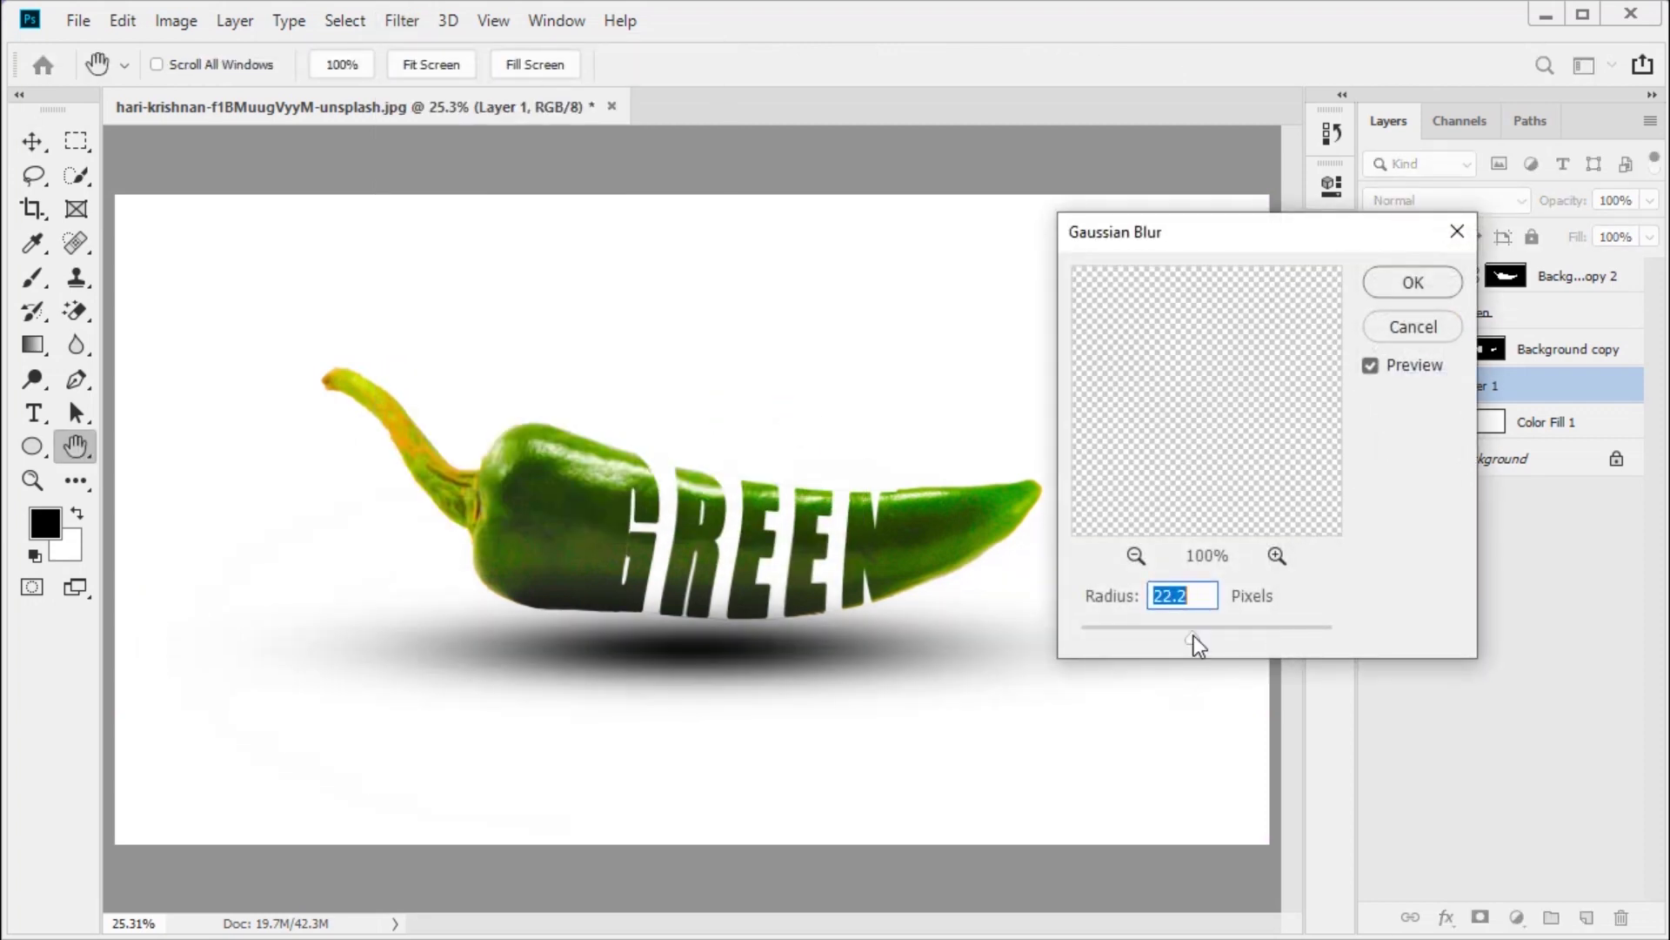
pyautogui.moveTo(1193, 635)
pyautogui.mouseDown()
pyautogui.moveTo(1223, 635)
pyautogui.moveTo(1201, 636)
pyautogui.mouseUp()
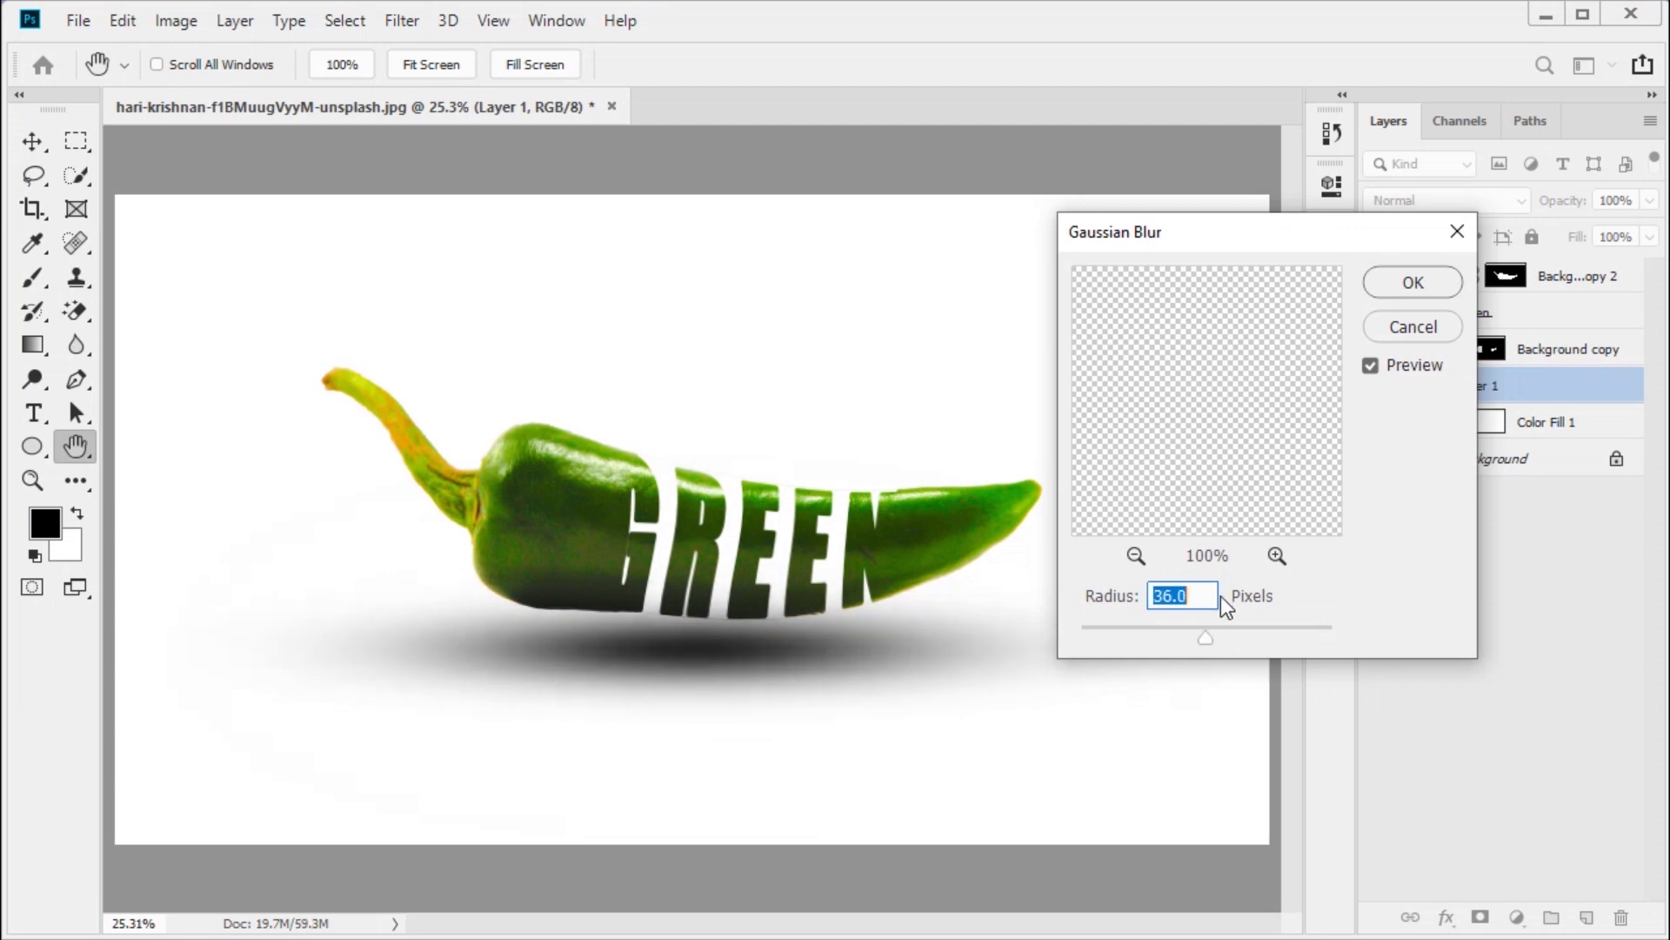
pyautogui.press('Return')
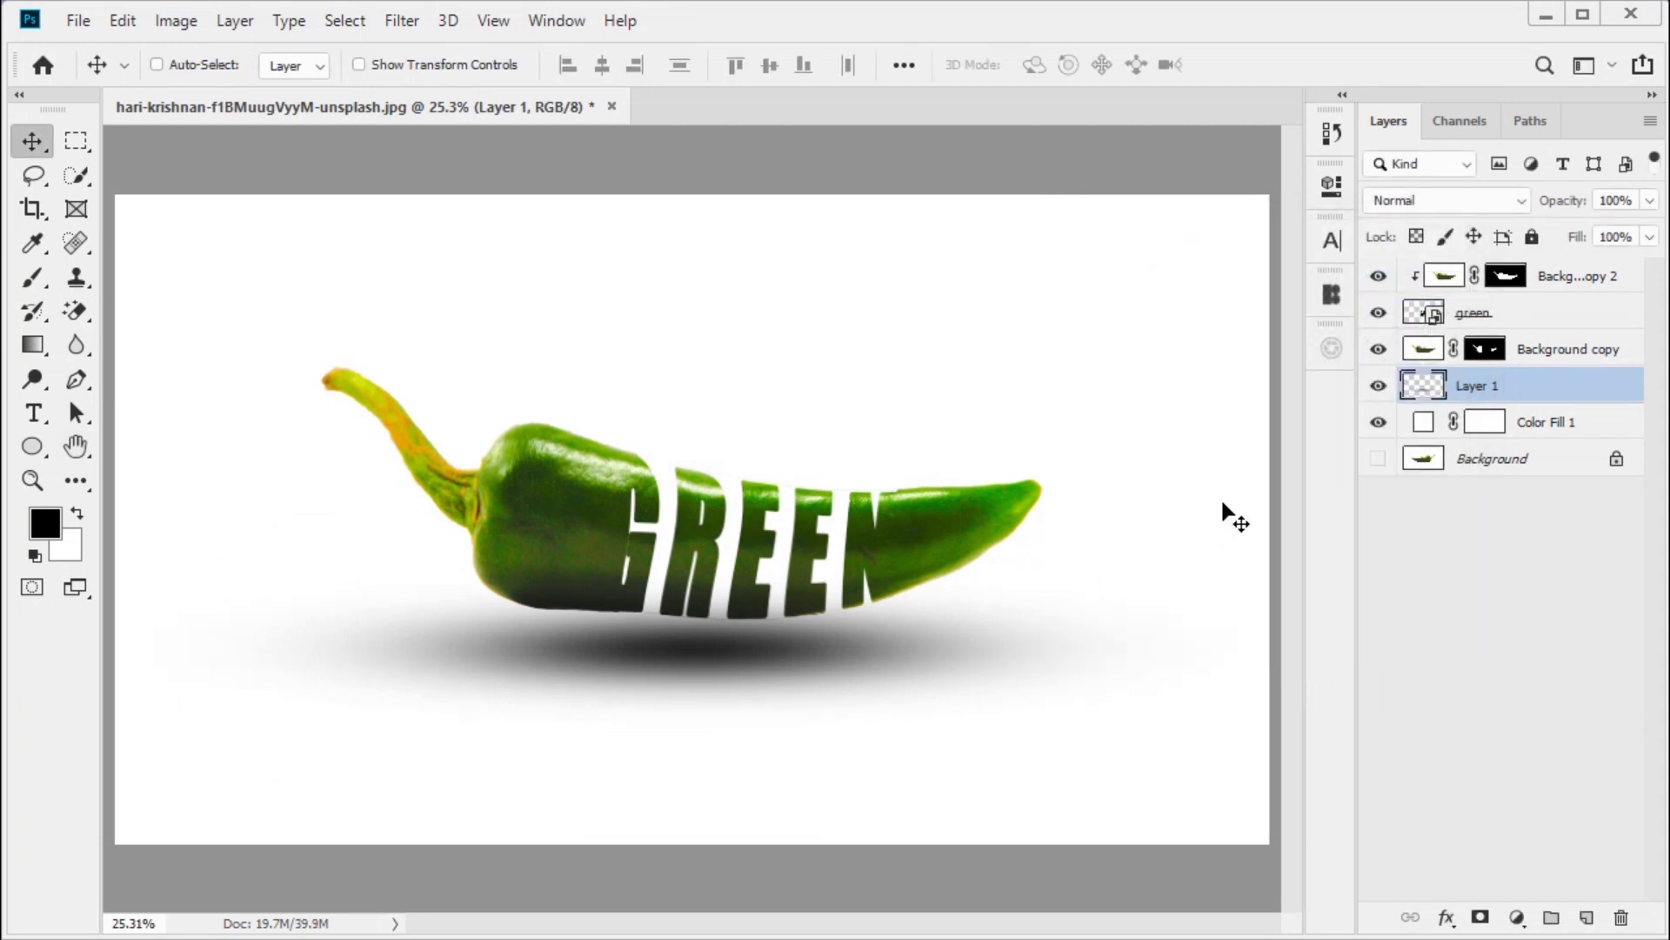
# Step: Lower the shadow layer's opacity to 69% and nudge the shadow slightly to the right
pyautogui.moveTo(1566, 209); pyautogui.dragTo(1526, 219)
pyautogui.press('ctrl')
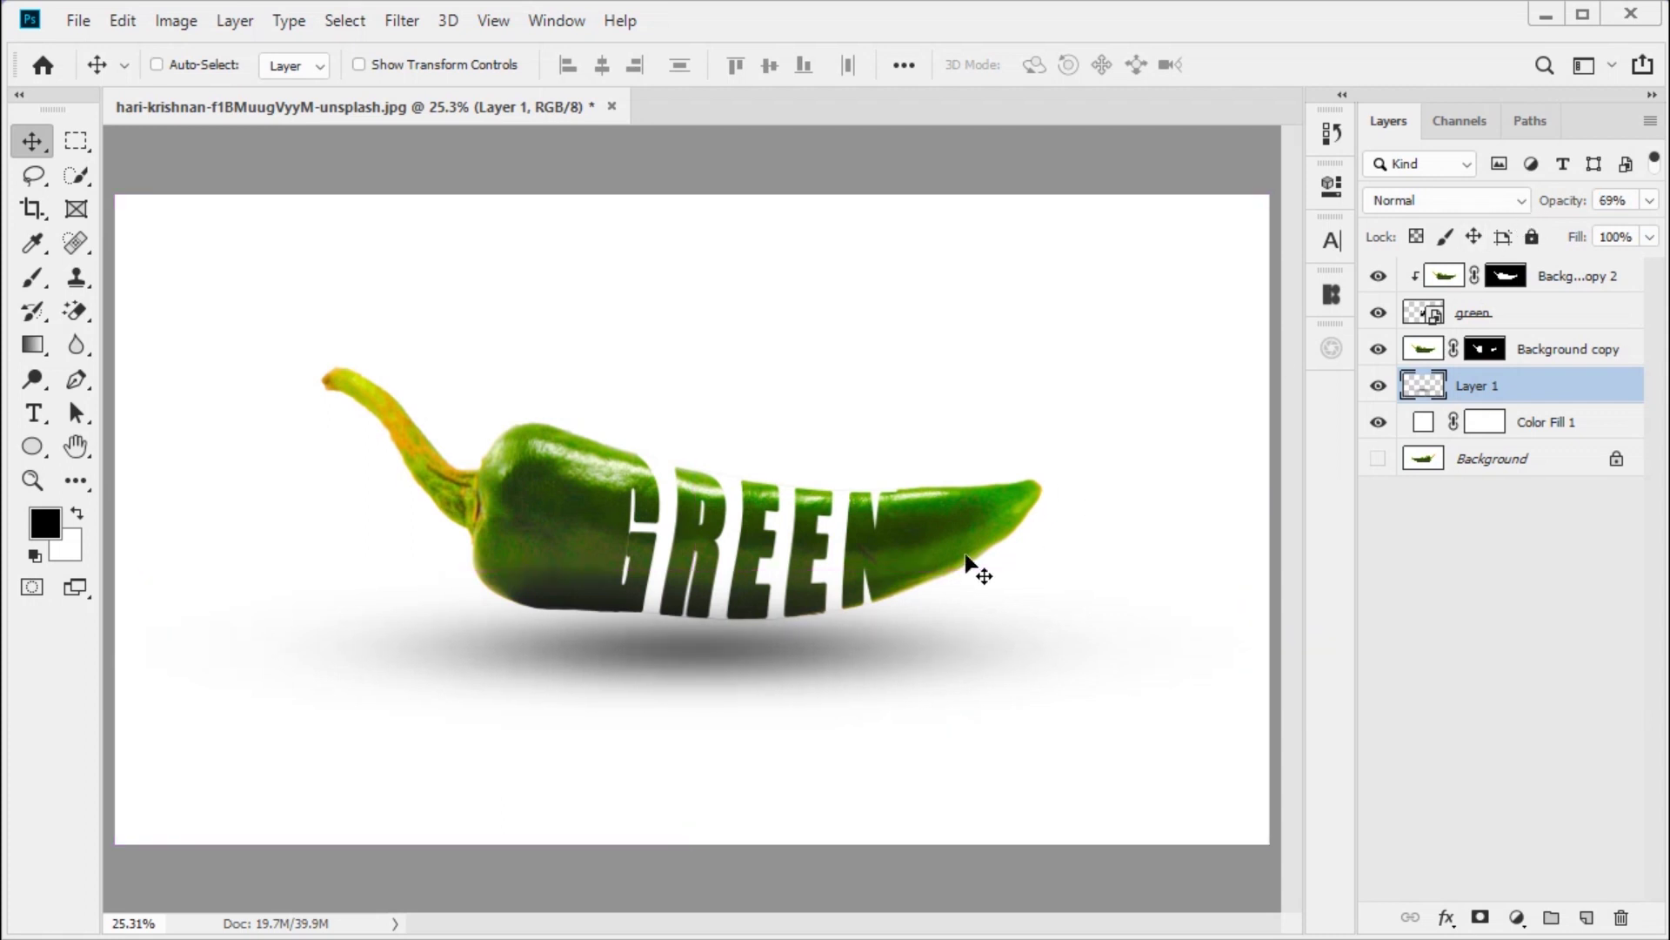
pyautogui.moveTo(753, 705); pyautogui.dragTo(754, 707)
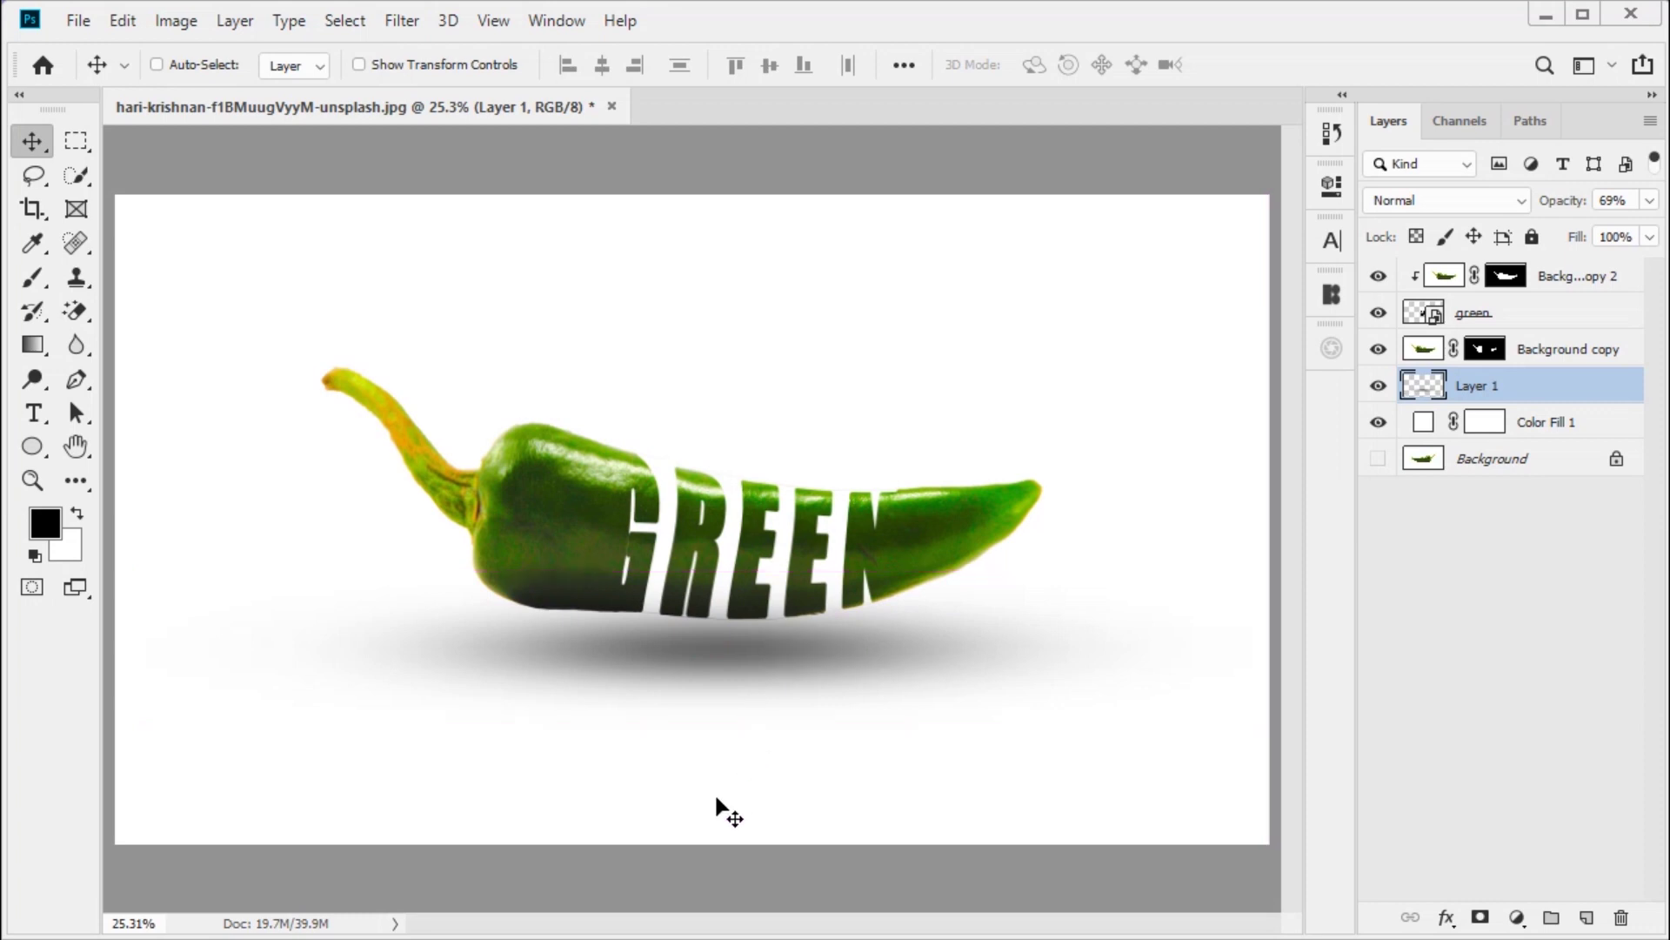
# Step: Transform the shadow again, widening it leftward to 103.66% and flattening it by raising its lower edge and lowering its upper edge
pyautogui.scroll(-2, 764, 735)
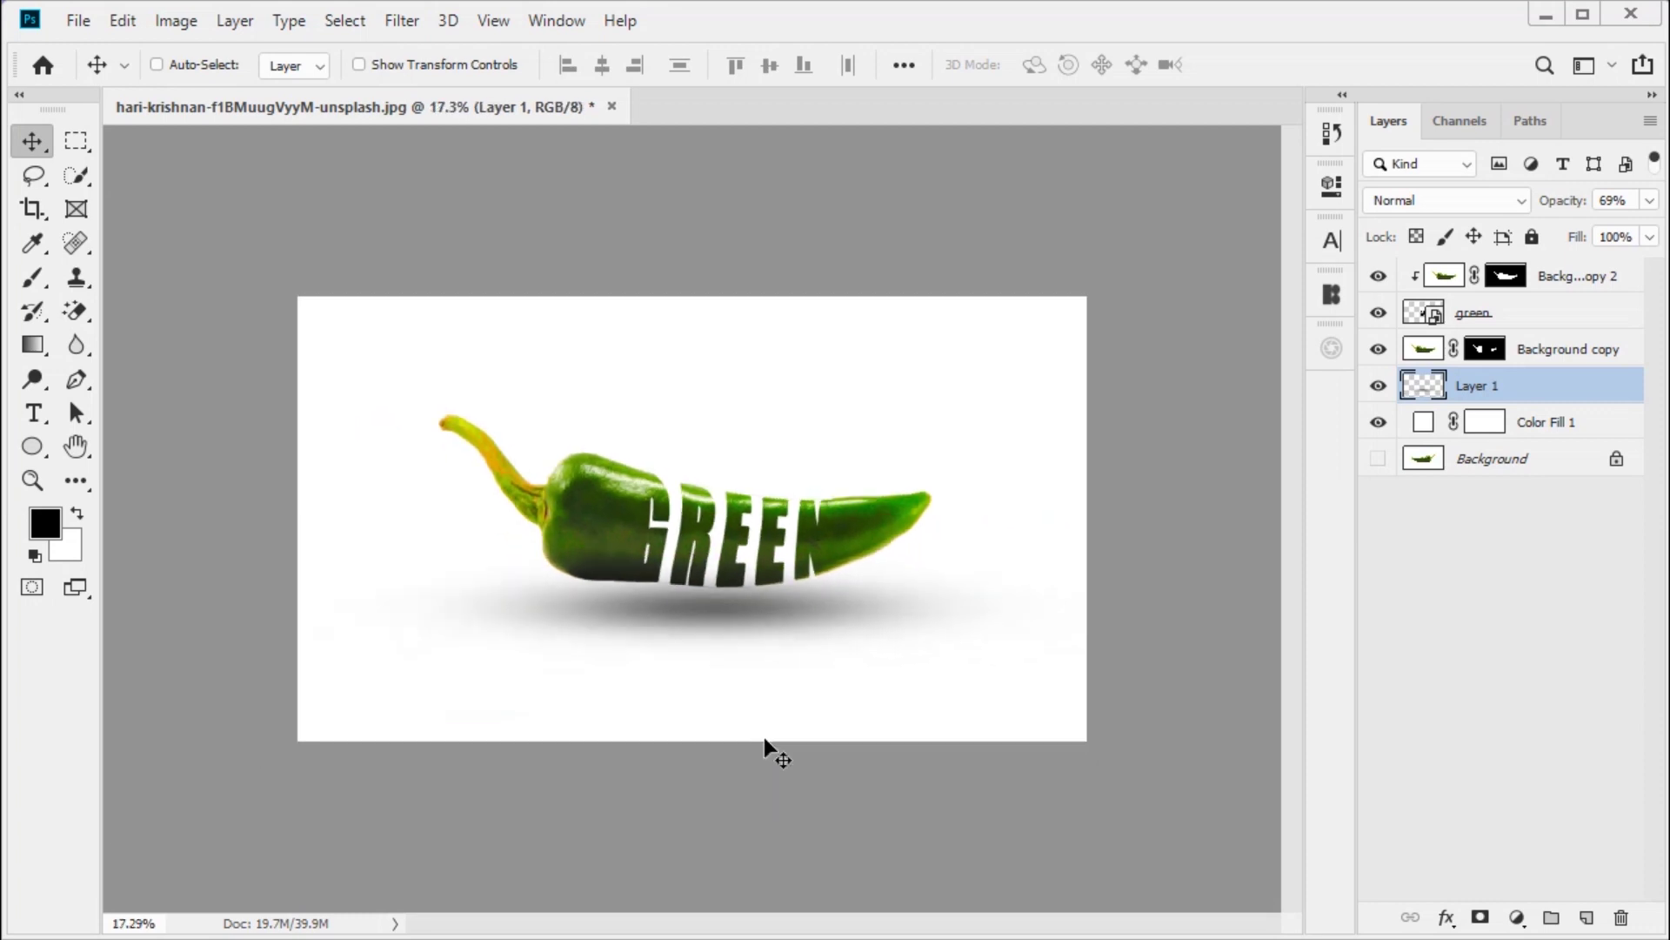
pyautogui.scroll(2, 765, 740)
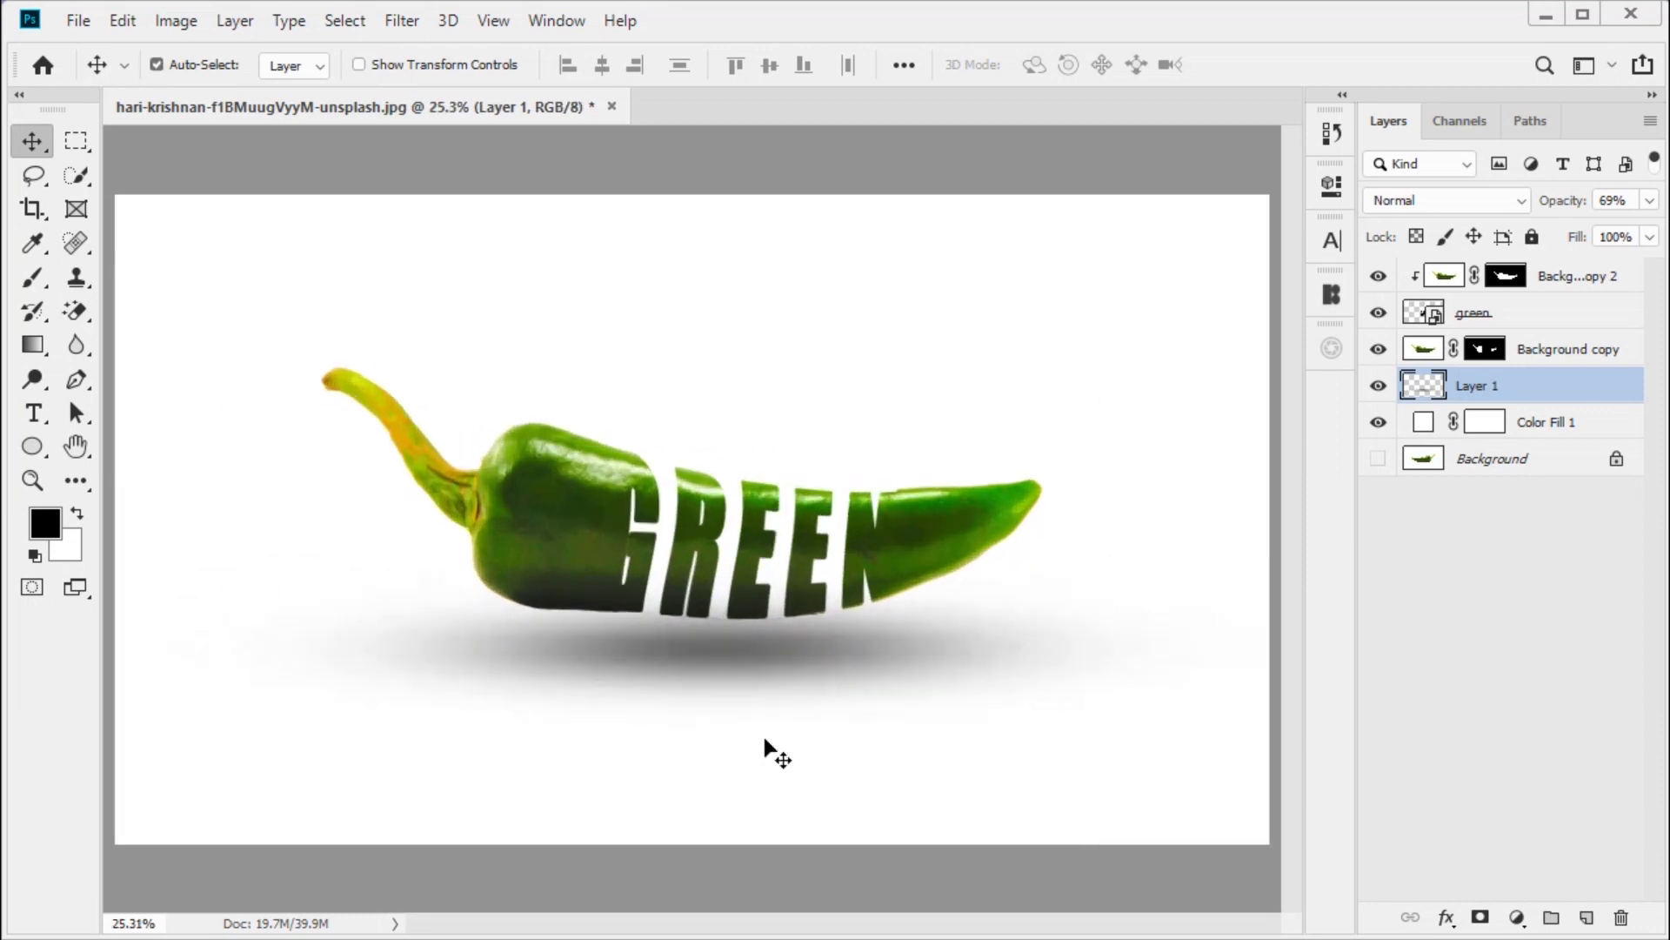
pyautogui.hotkey('ctrl', 't')
pyautogui.moveTo(714, 726); pyautogui.dragTo(714, 711)
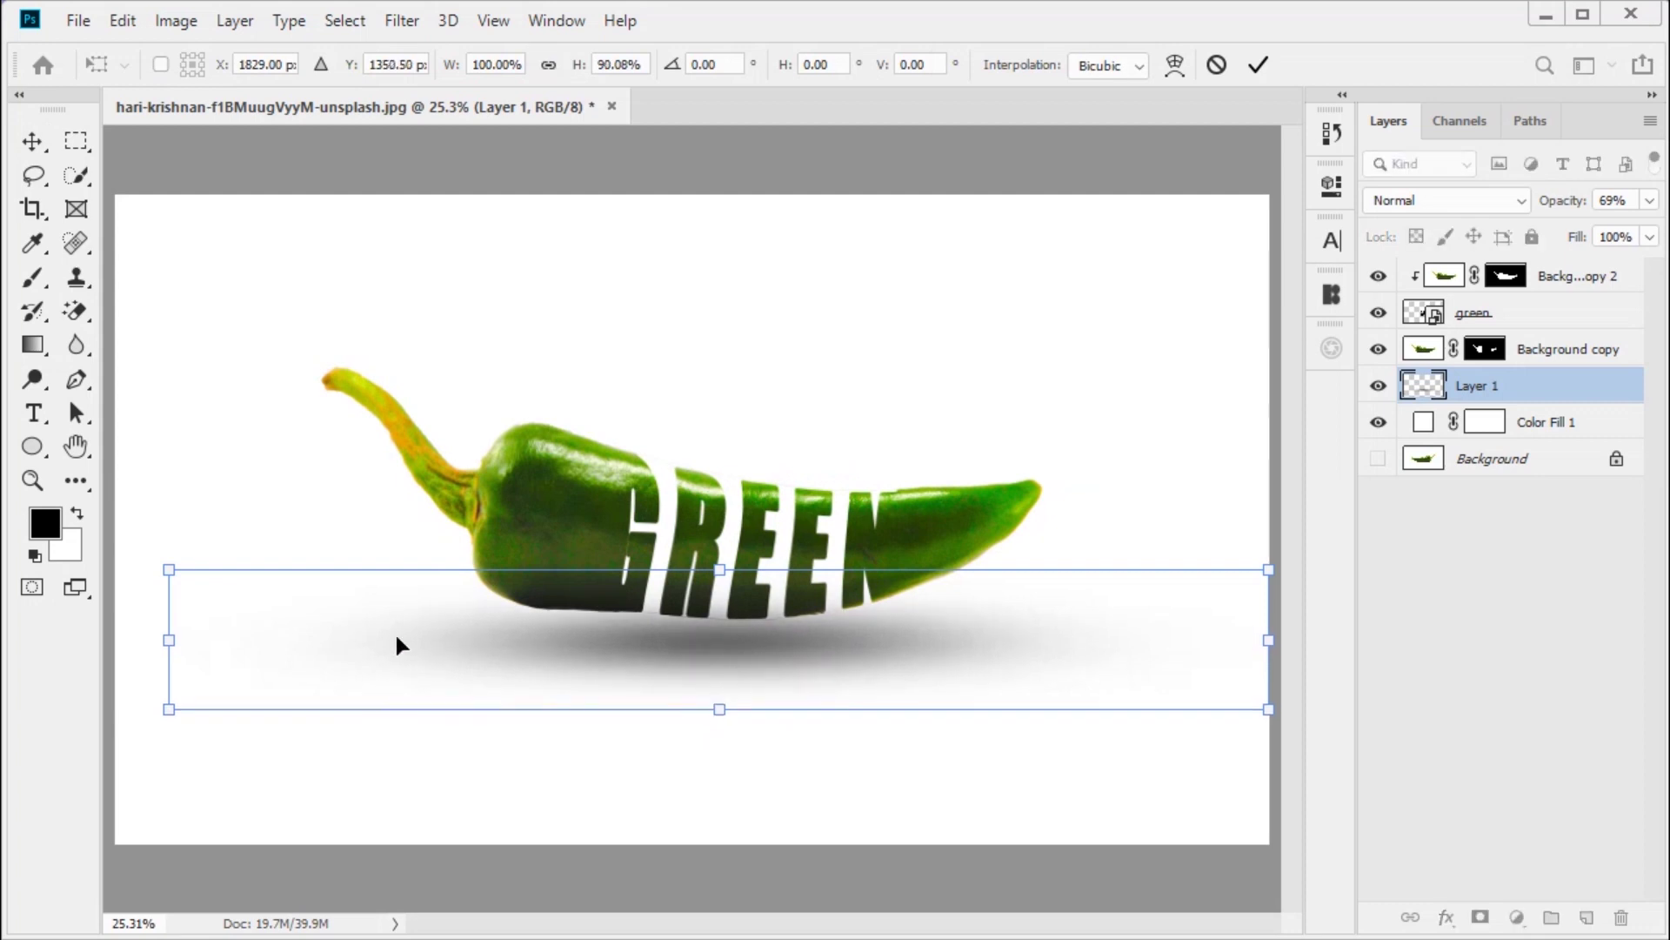
pyautogui.moveTo(169, 641); pyautogui.dragTo(124, 641)
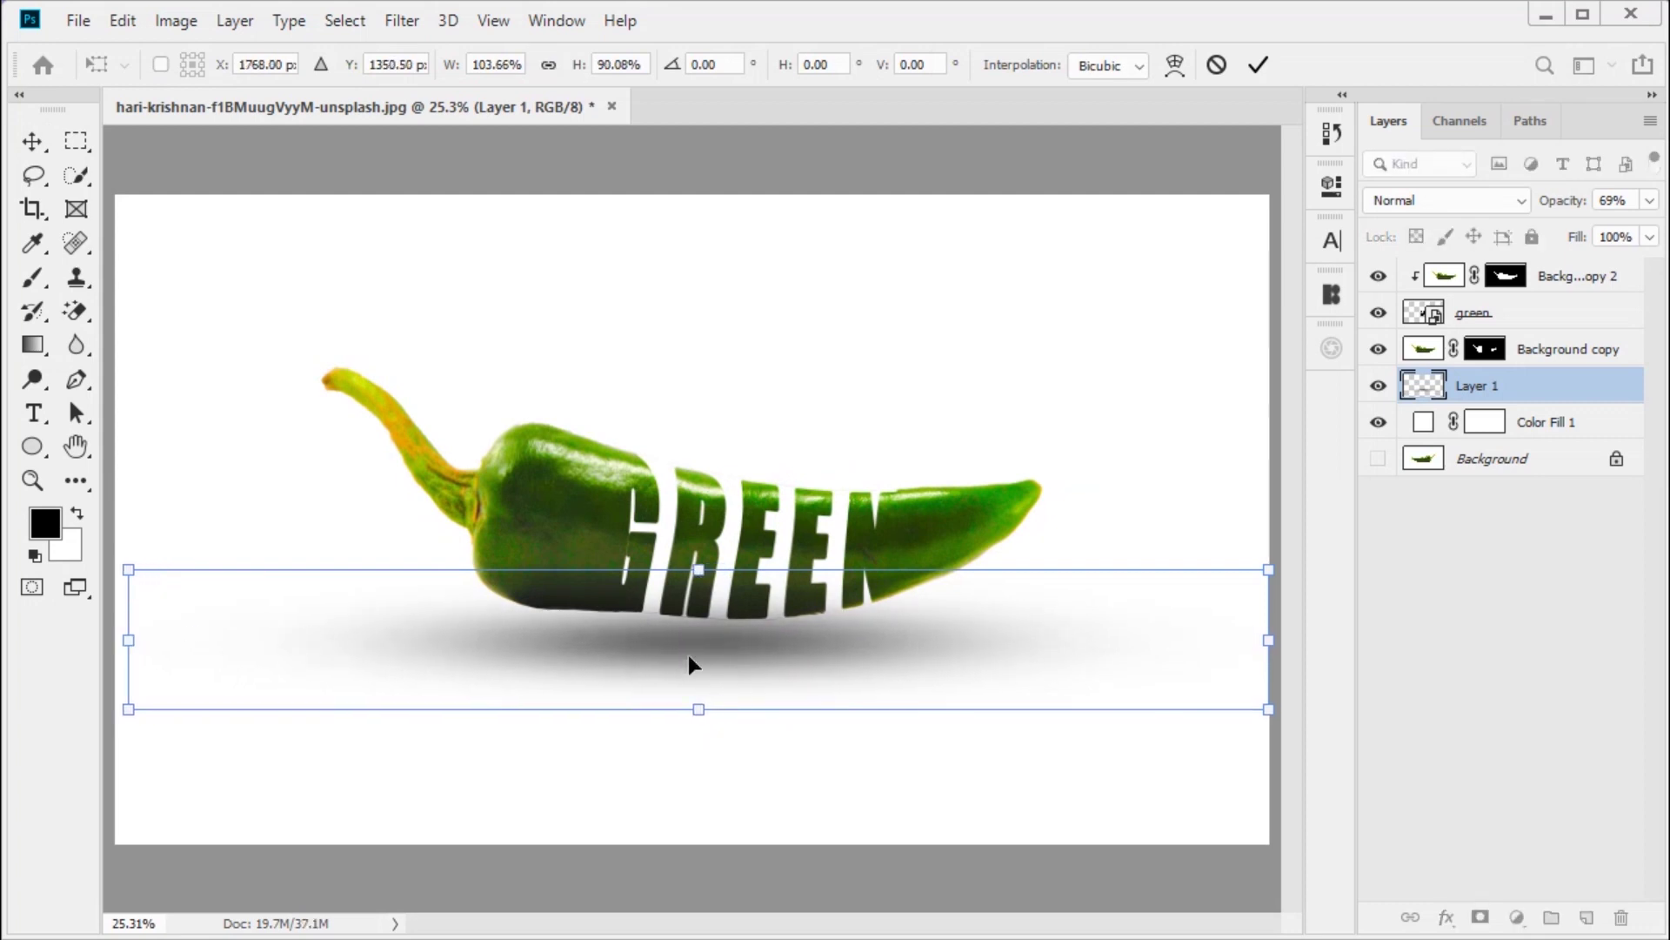
pyautogui.moveTo(698, 570); pyautogui.dragTo(701, 599)
pyautogui.press('Return')
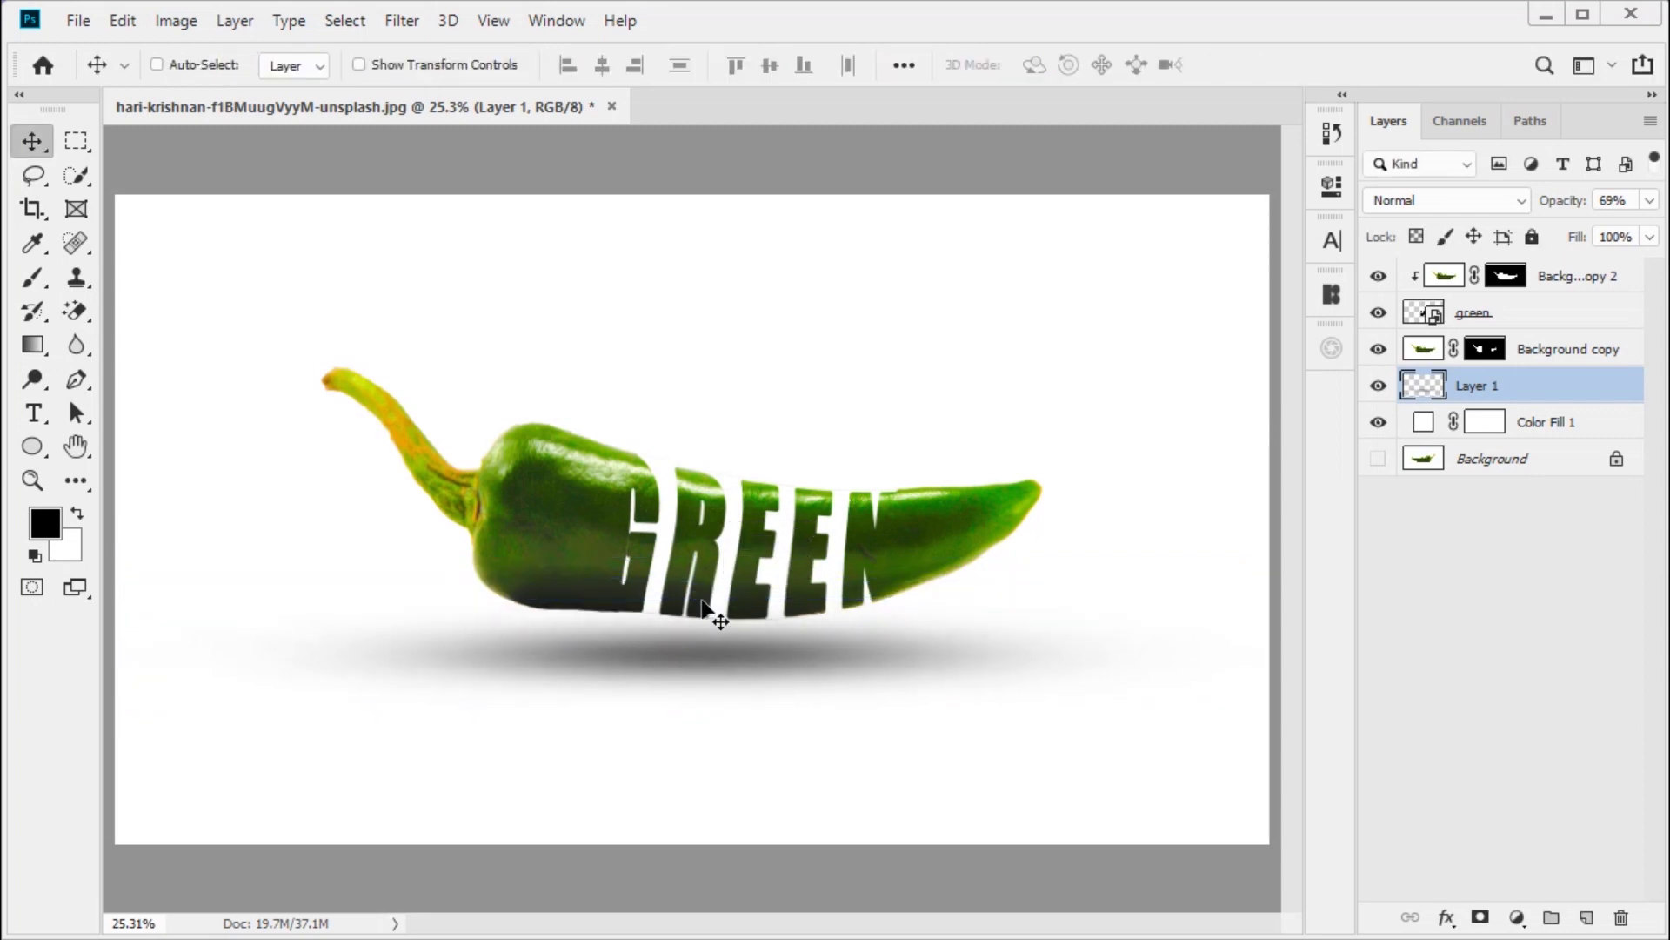